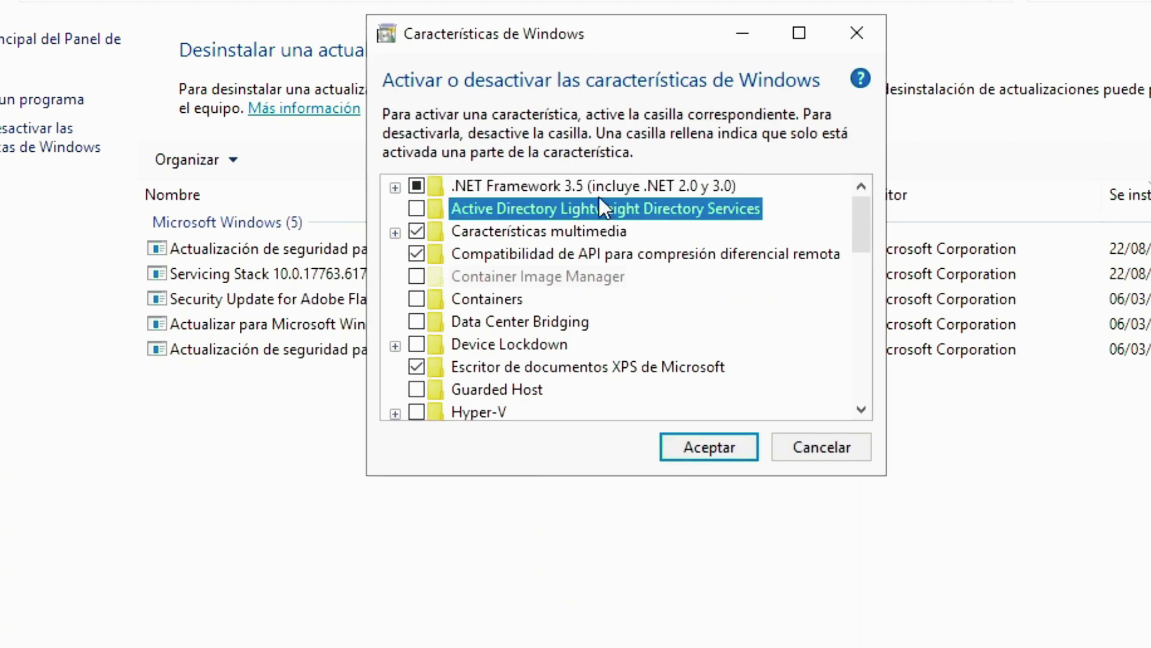
# Step: Look through the optional Windows features list, including .NET Framework 3.5, and close it without making changes
pyautogui.scroll(-4, 613, 325)
pyautogui.scroll(4, 613, 325)
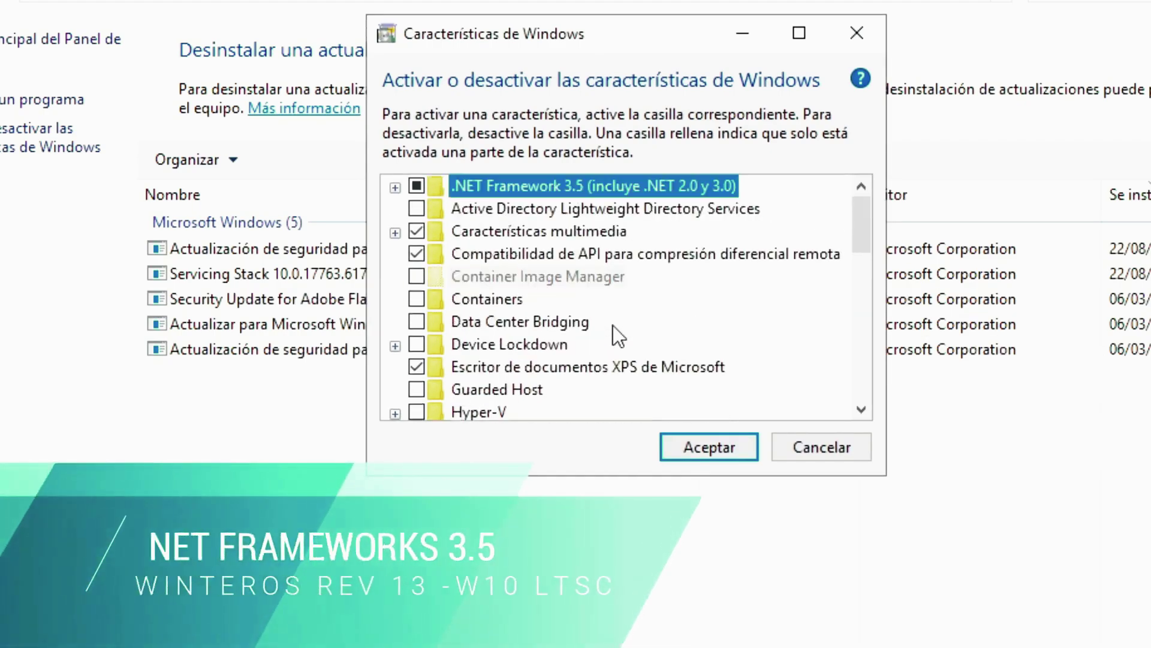
pyautogui.click(815, 449)
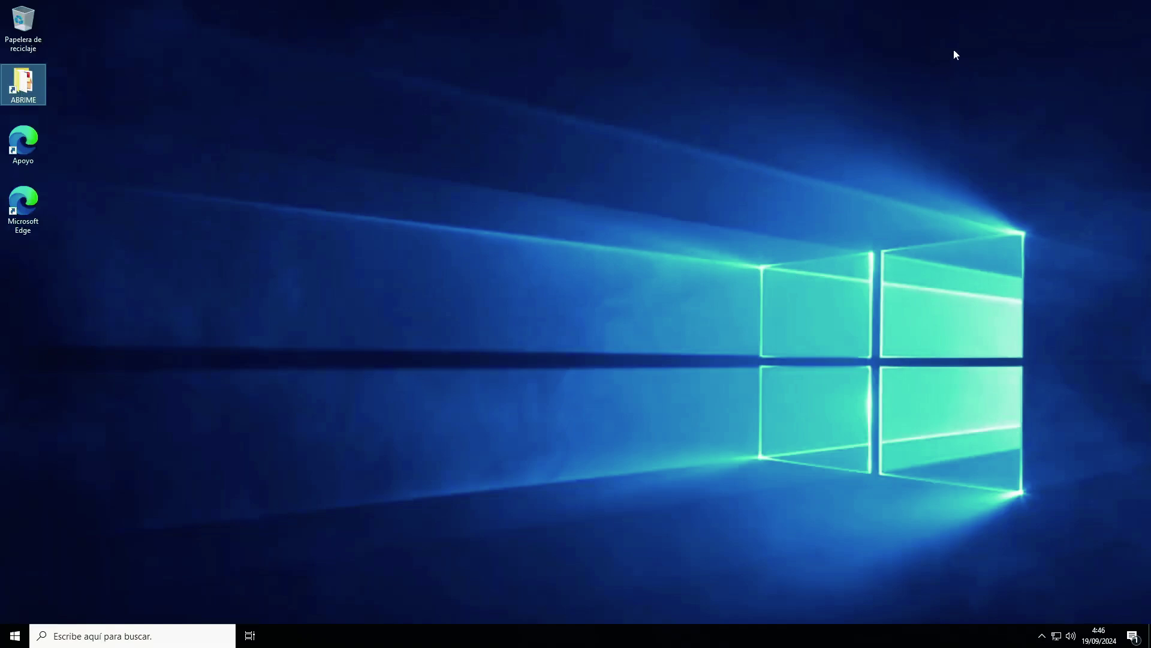
# Step: Browse the desktop's extended context menu, examining the WinterOS Herramientas, Drivers, Visual, Entretenimiento and Donaciones y Contacto entries
pyautogui.rightClick(972, 36)
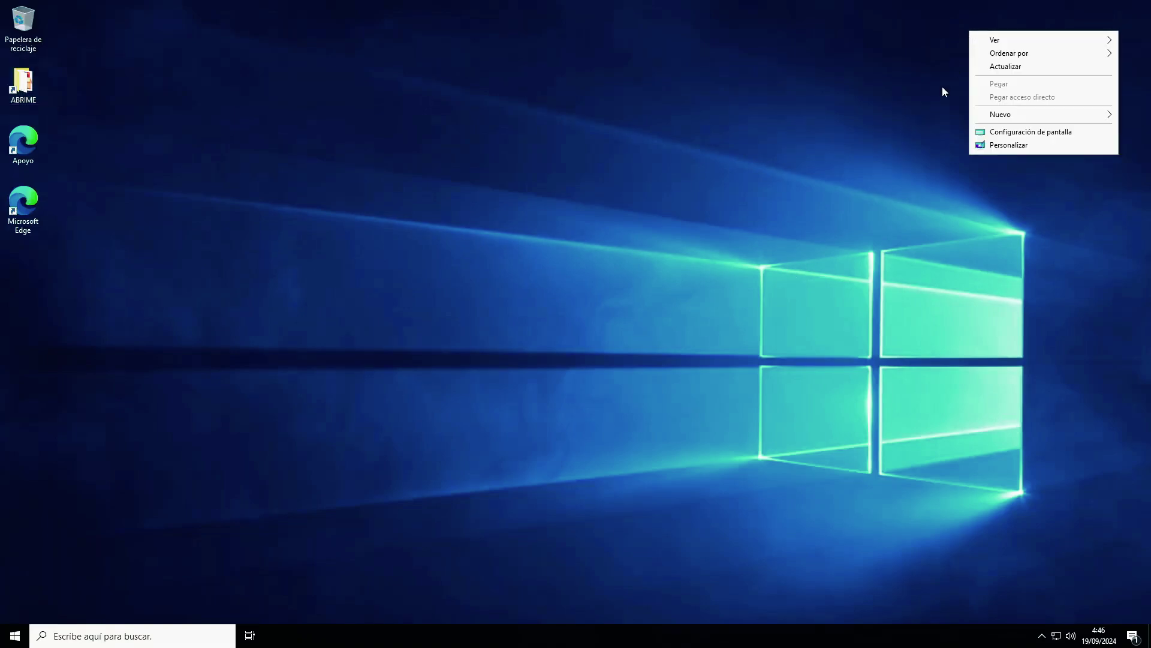
pyautogui.click(916, 146)
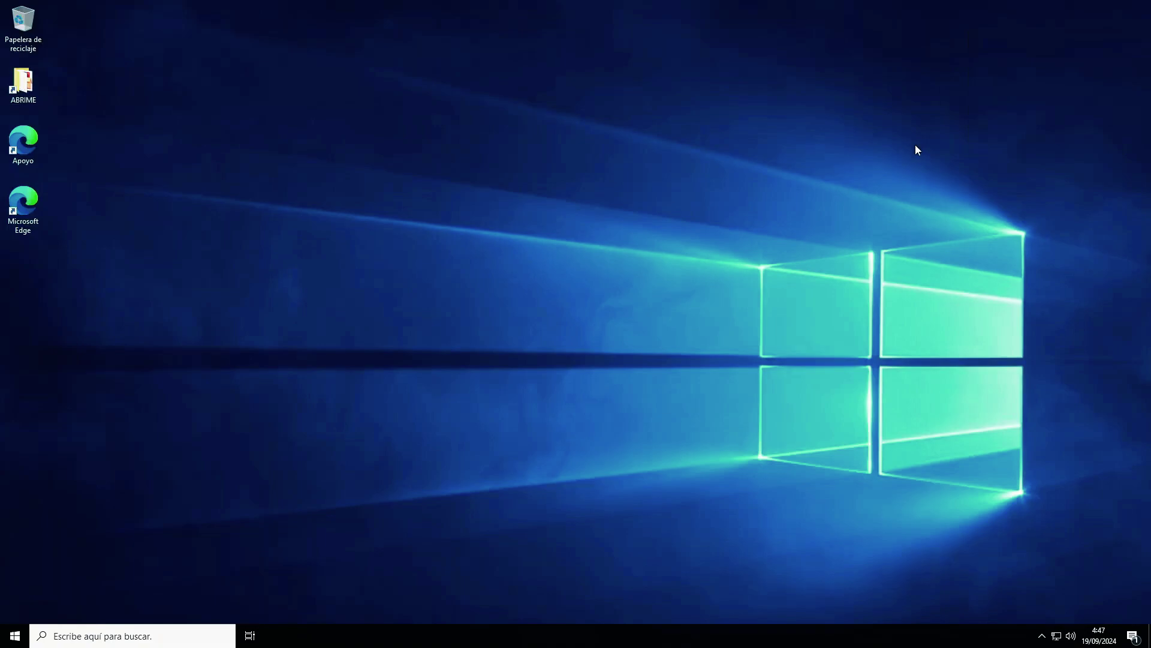
pyautogui.keyDown('shift'); pyautogui.rightClick(987, 28); pyautogui.keyUp('shift')
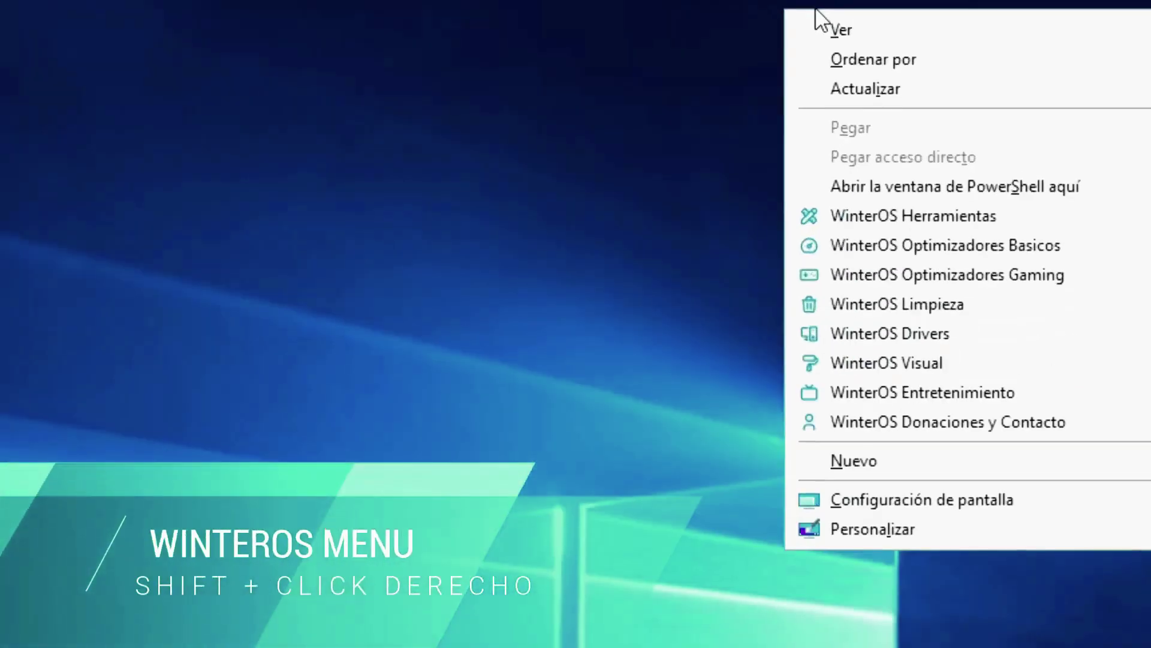
pyautogui.moveTo(851, 210)
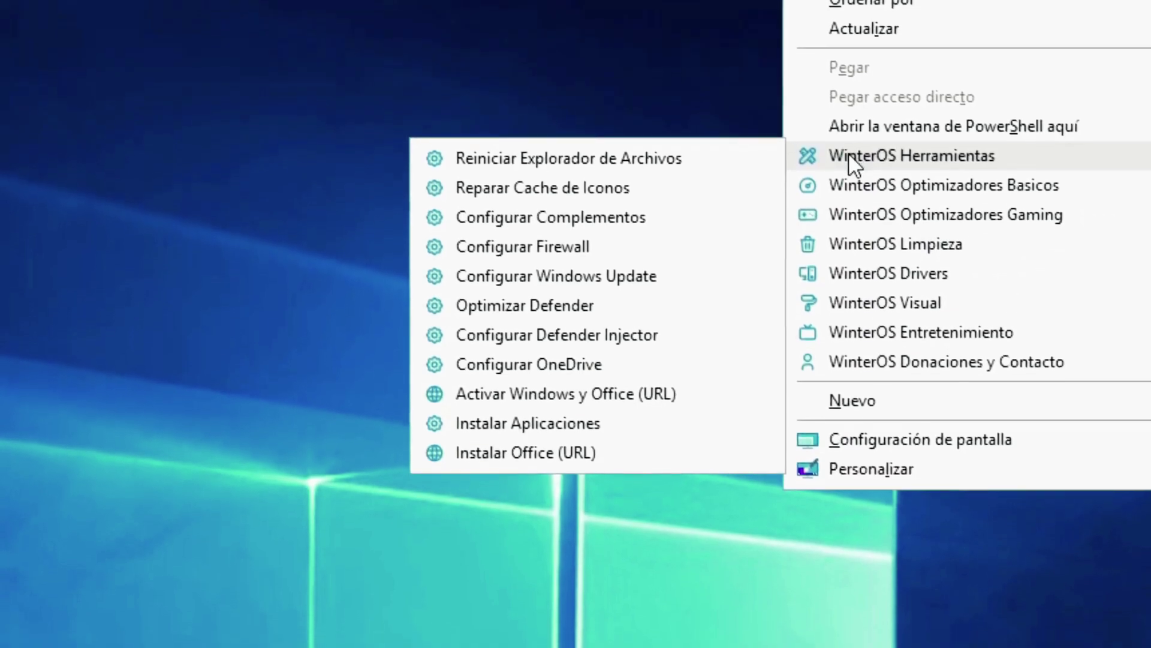
pyautogui.moveTo(874, 209)
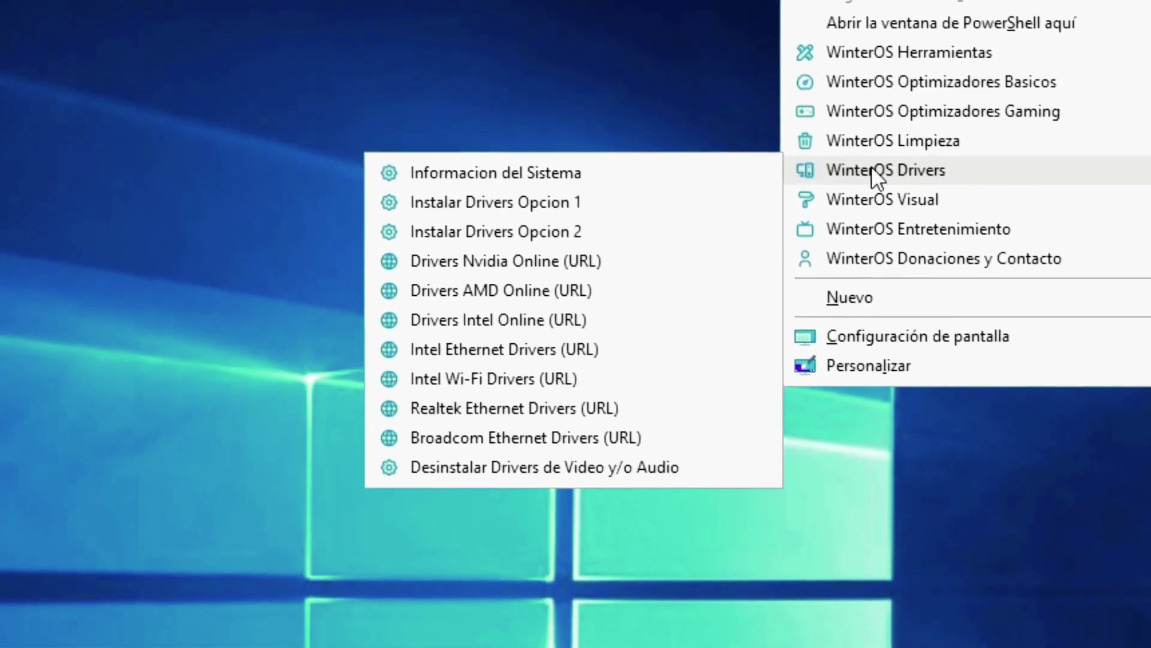
pyautogui.moveTo(872, 187)
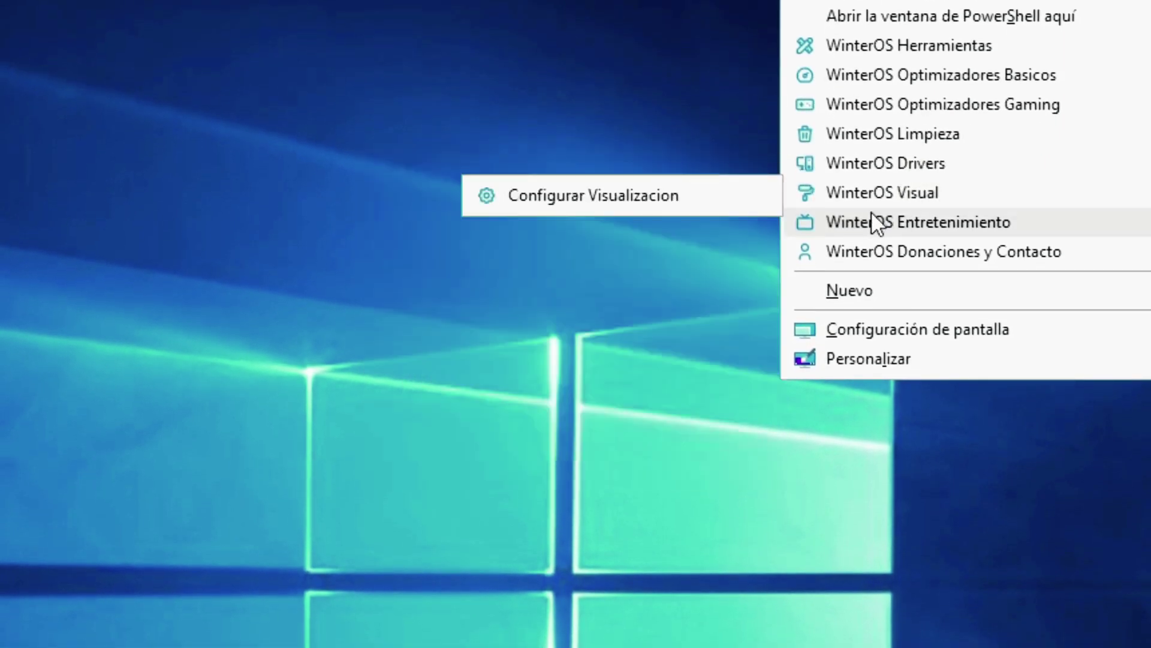
pyautogui.moveTo(872, 211)
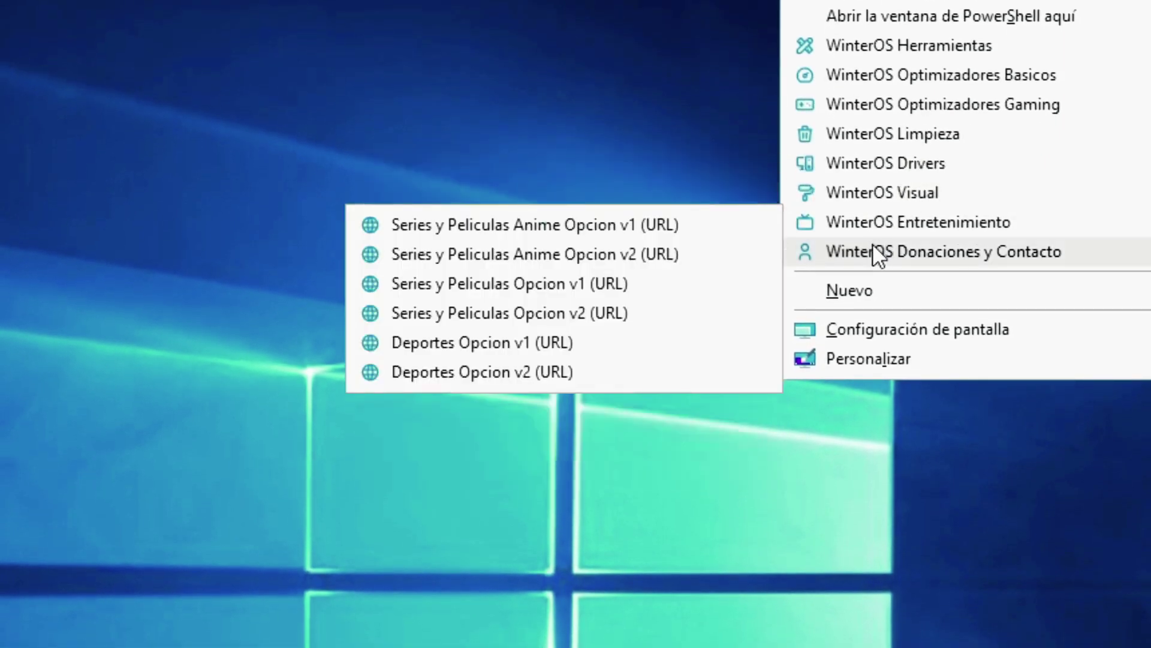
pyautogui.moveTo(872, 244)
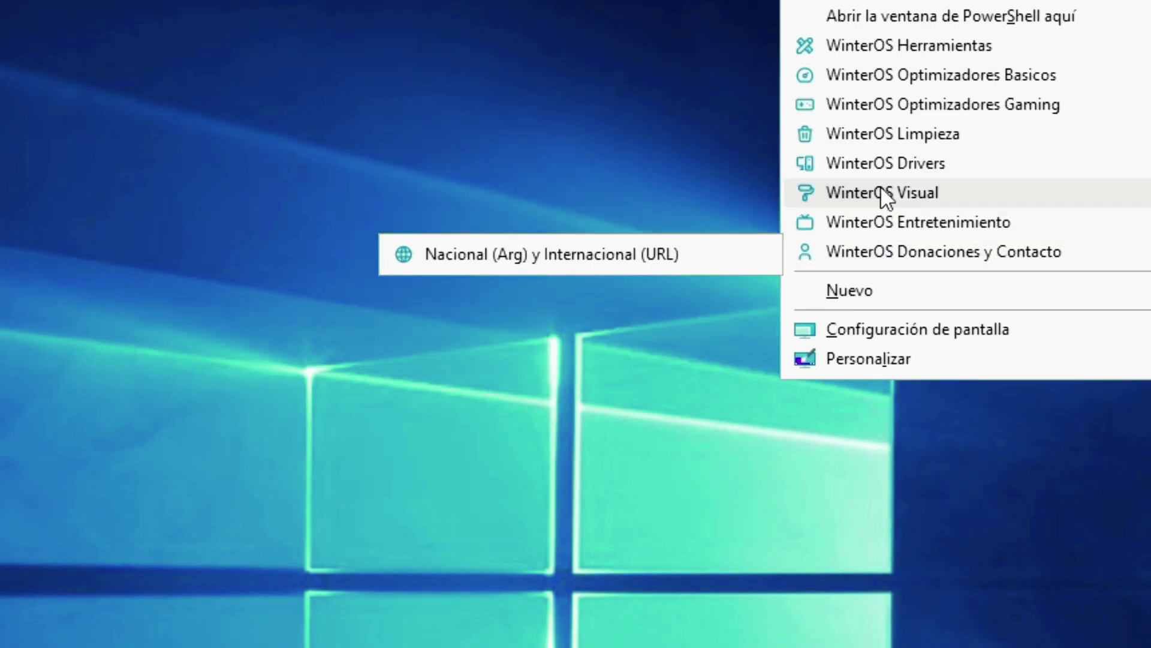
# Step: Launch Configurar Visualizacion from the WinterOS Visual options and reposition its console window on the desktop
pyautogui.moveTo(881, 189)
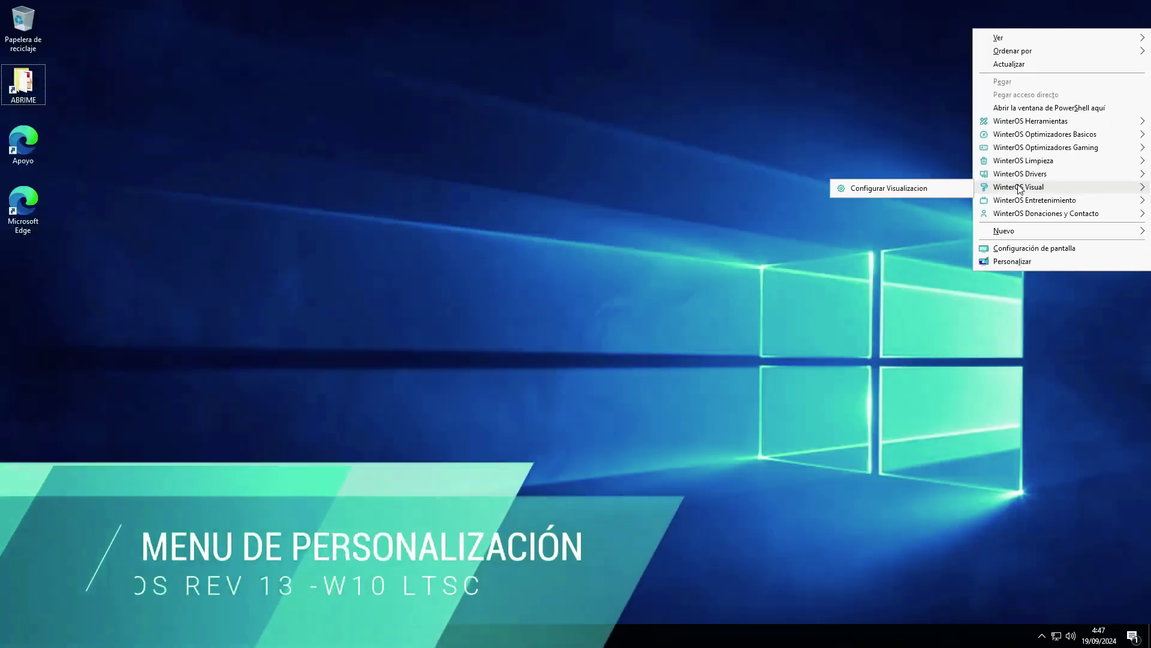
pyautogui.click(918, 189)
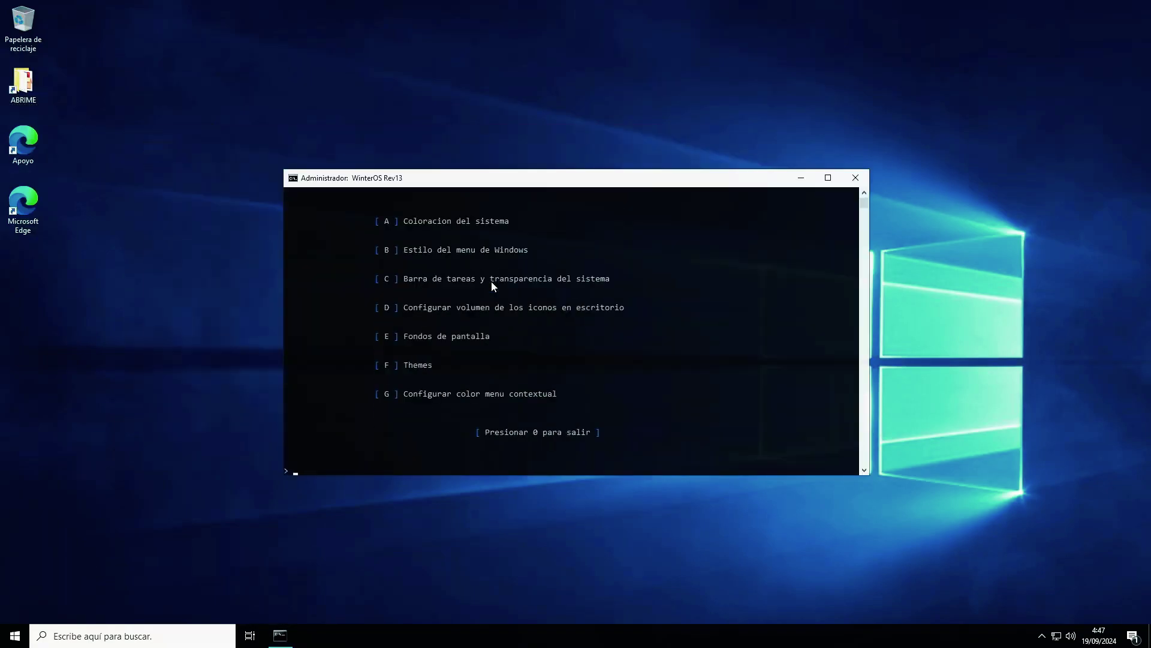
pyautogui.moveTo(596, 185); pyautogui.dragTo(637, 129)
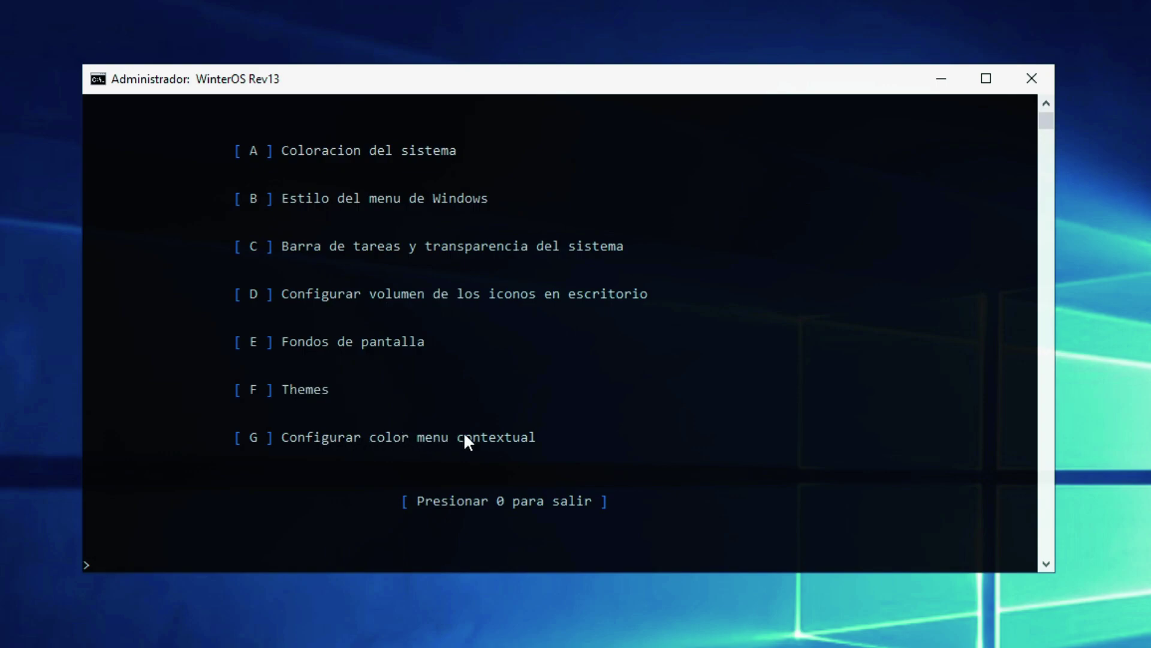
# Step: Choose Themes (F) in the console, apply the installed WinterOS theme, and close the Personalización and console windows
pyautogui.write('F')
pyautogui.press('Return')
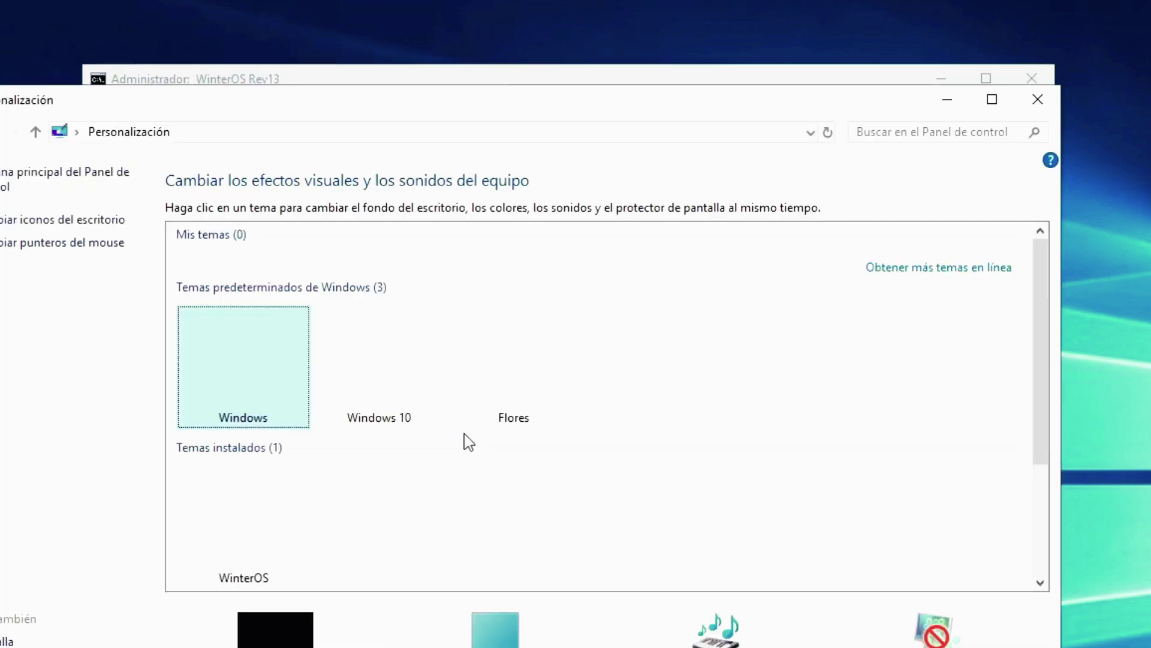
pyautogui.click(275, 504)
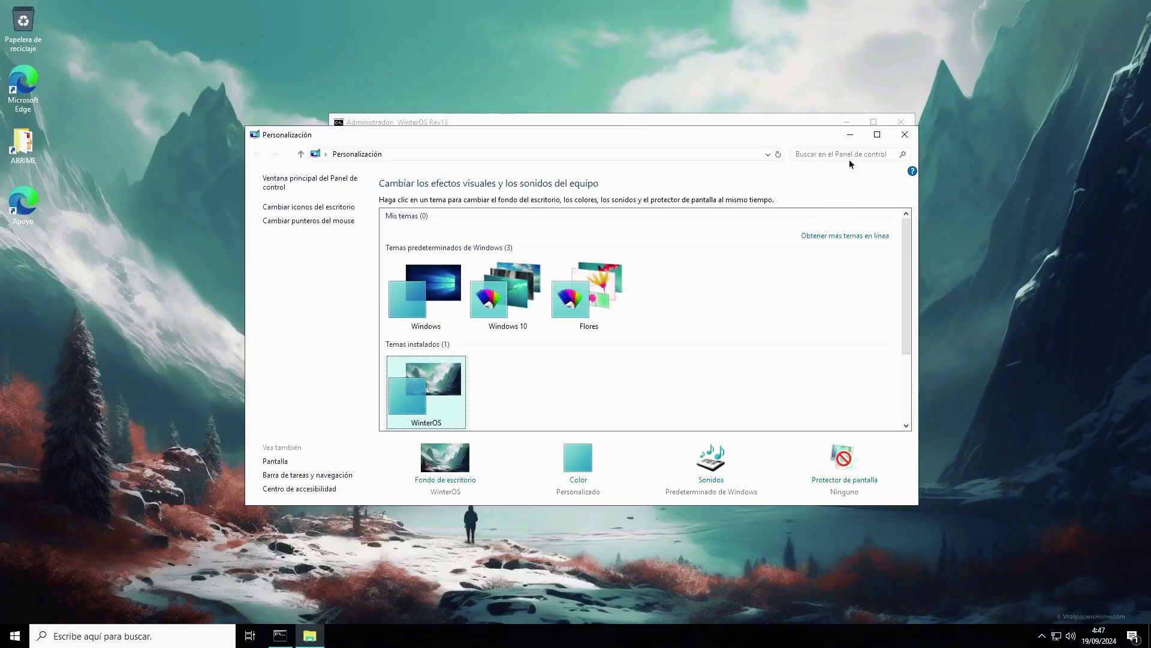
pyautogui.click(907, 137)
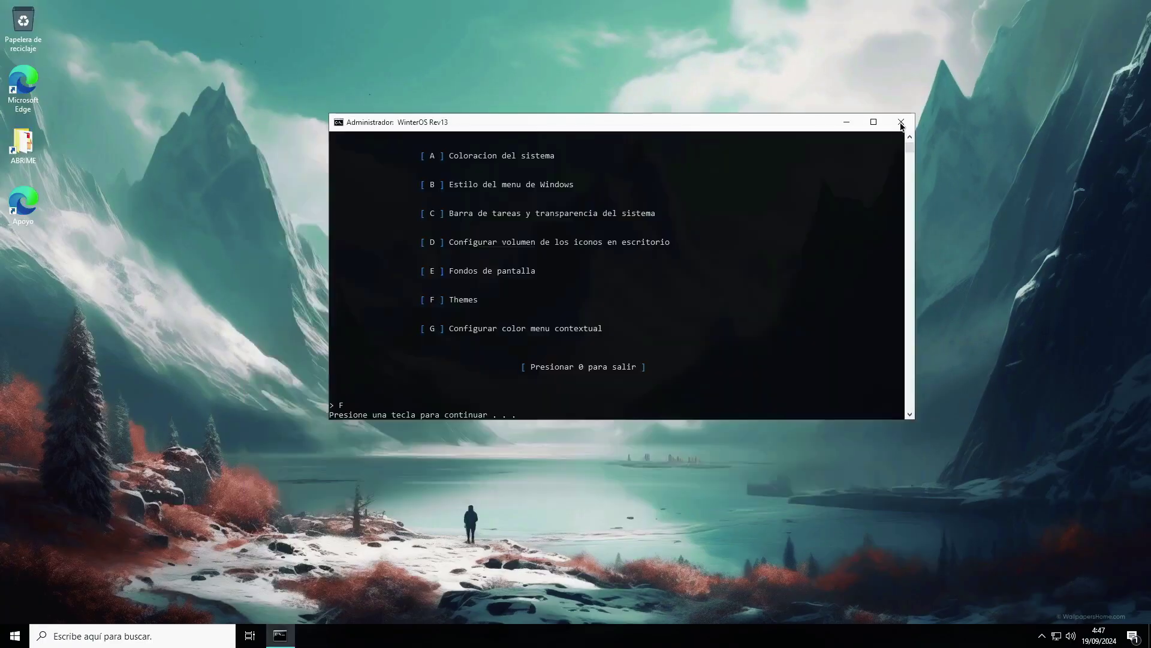
pyautogui.click(902, 124)
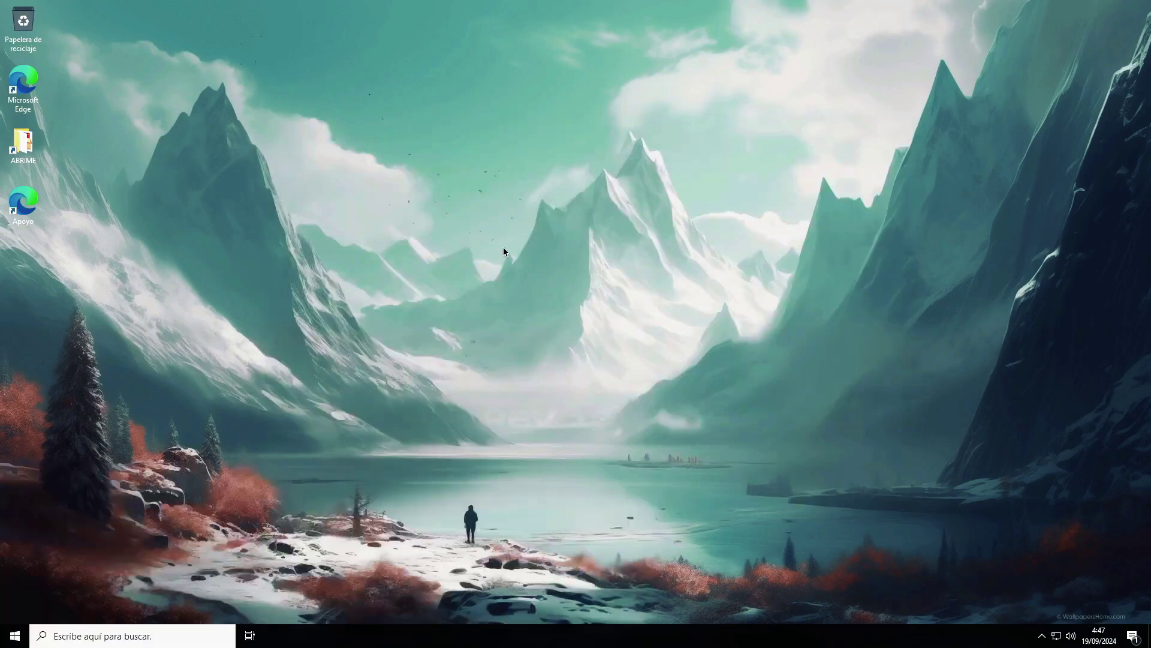
# Step: Open Windows Settings maximized and check the Windows Update status under Actualización y seguridad
pyautogui.click(11, 637)
pyautogui.click(13, 583)
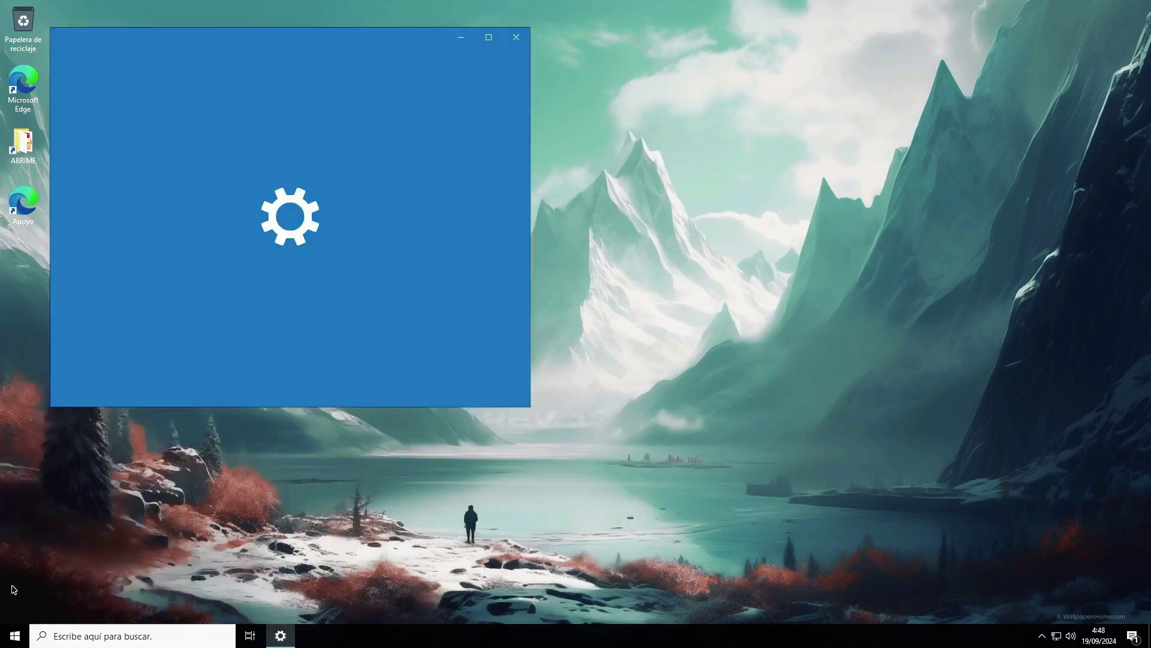
pyautogui.click(489, 38)
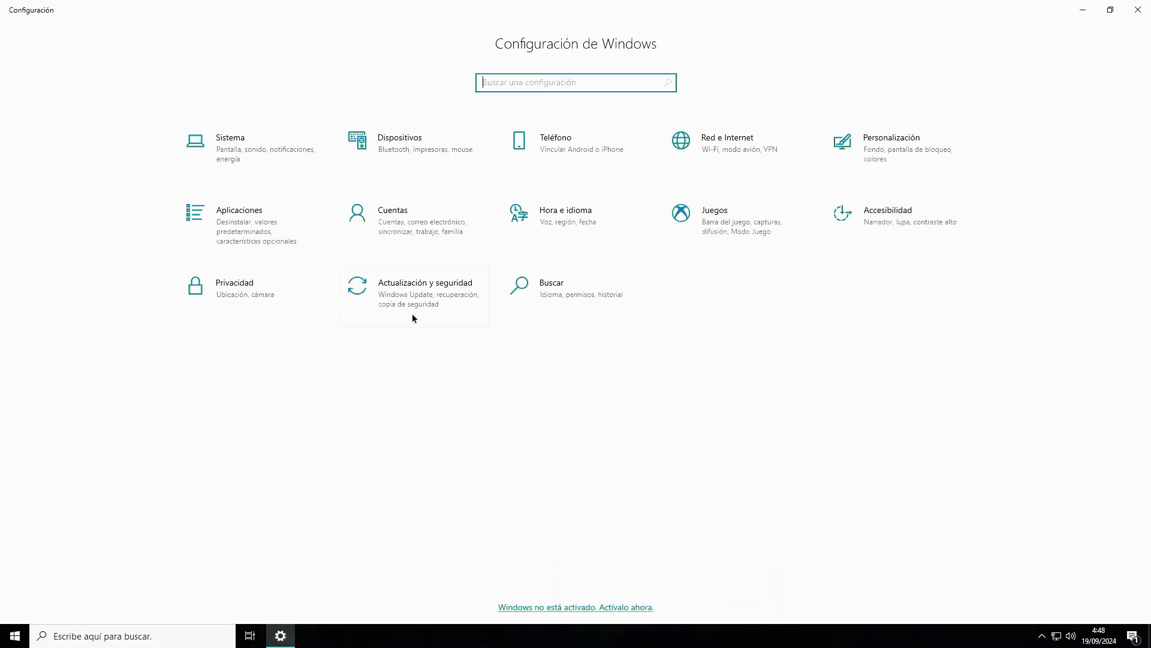
pyautogui.click(412, 315)
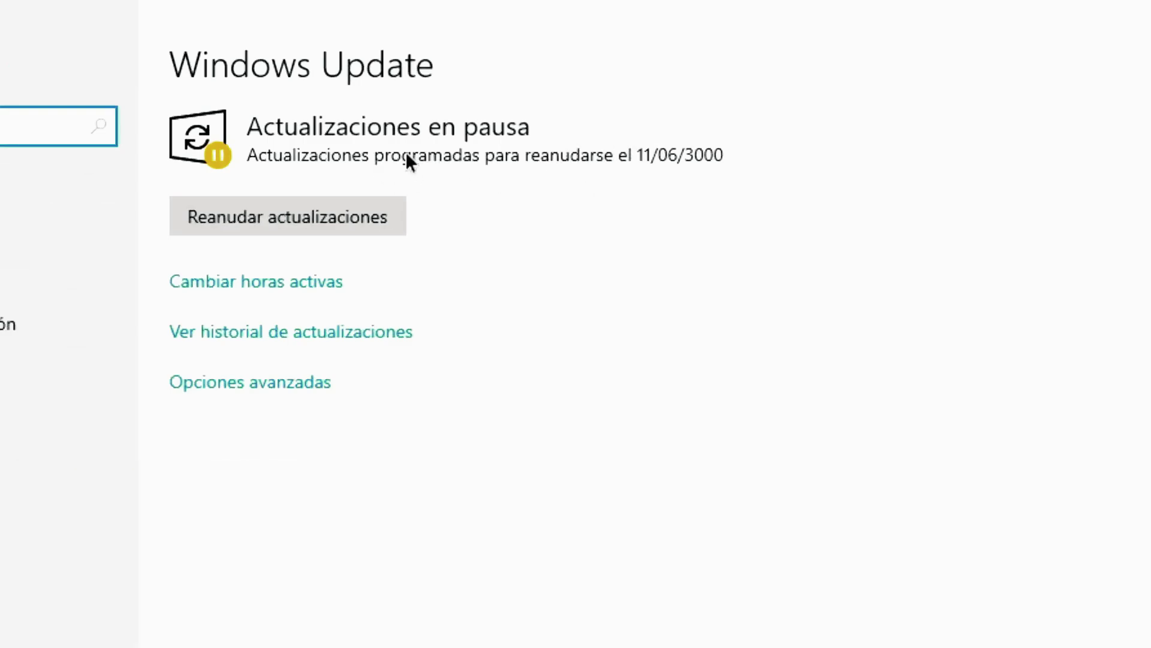
# Step: Inspect the antivirus and threat protection page in a maximized Windows Security window, and close both Windows Security and Settings
pyautogui.click(78, 197)
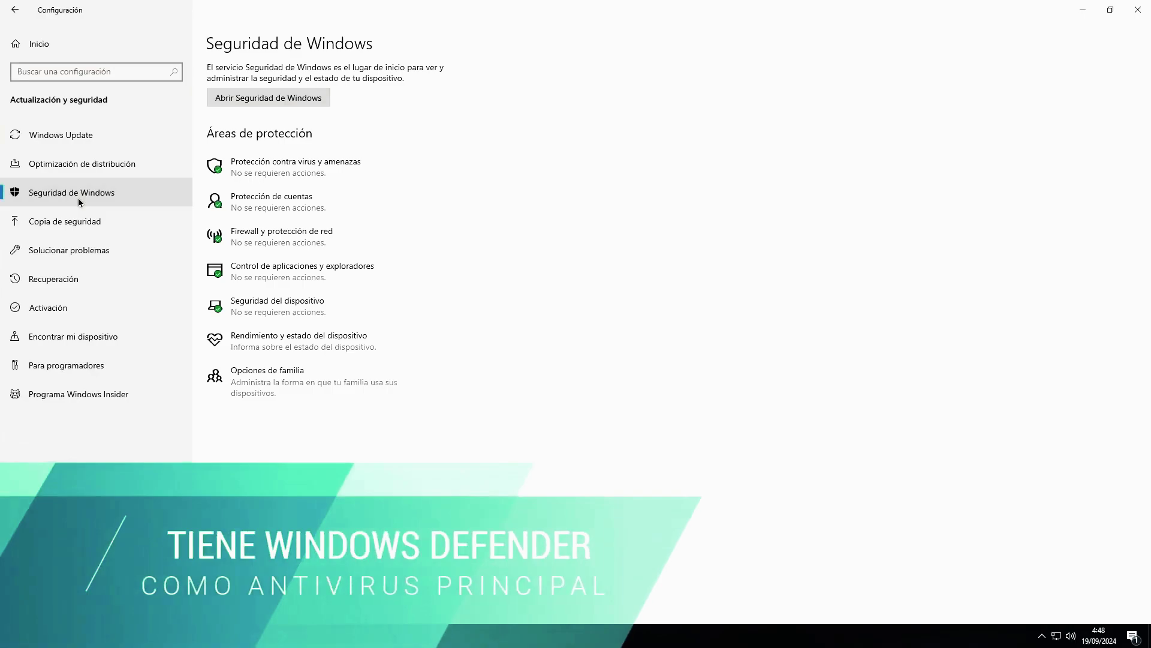
pyautogui.click(265, 97)
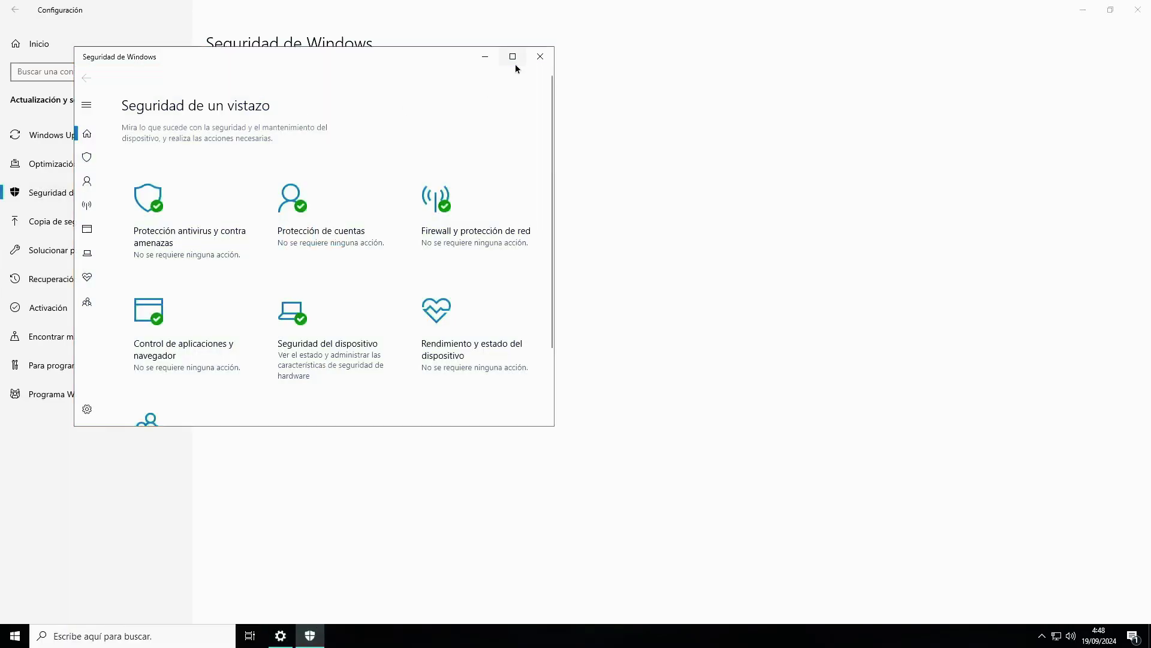
pyautogui.click(514, 60)
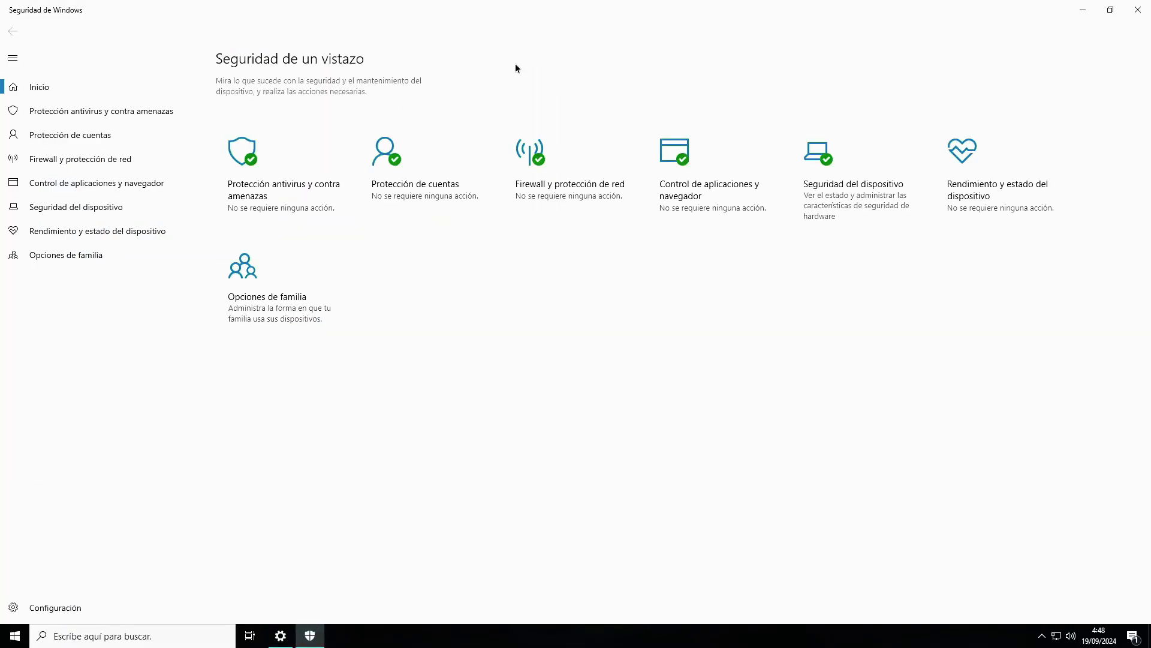
pyautogui.click(289, 181)
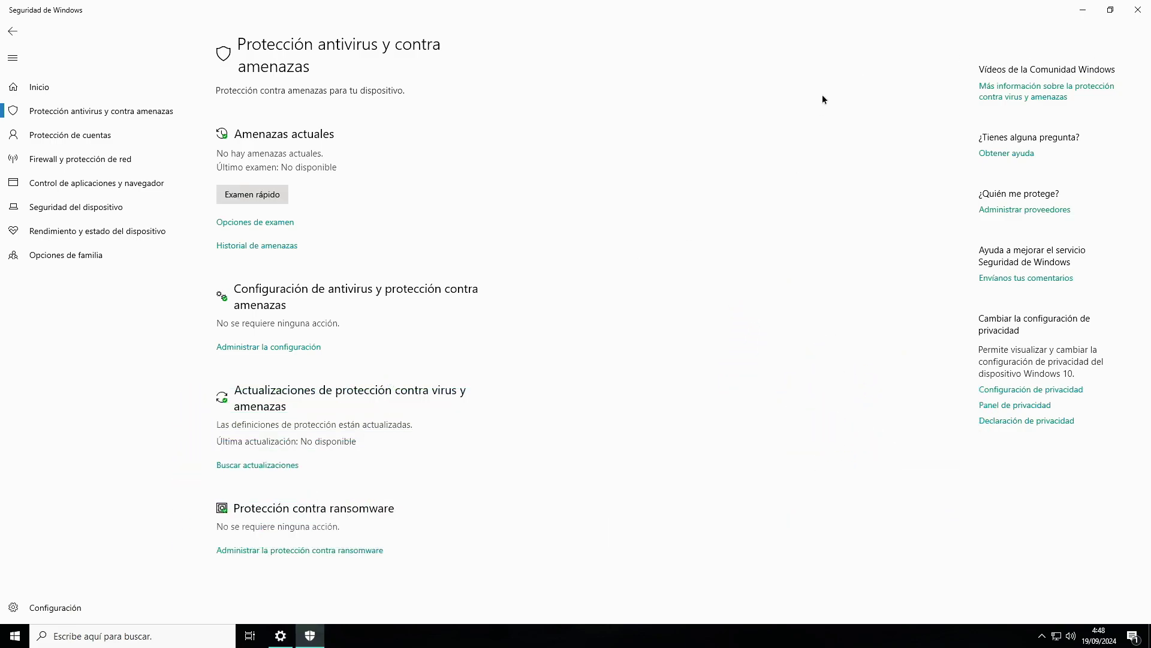
pyautogui.click(1139, 9)
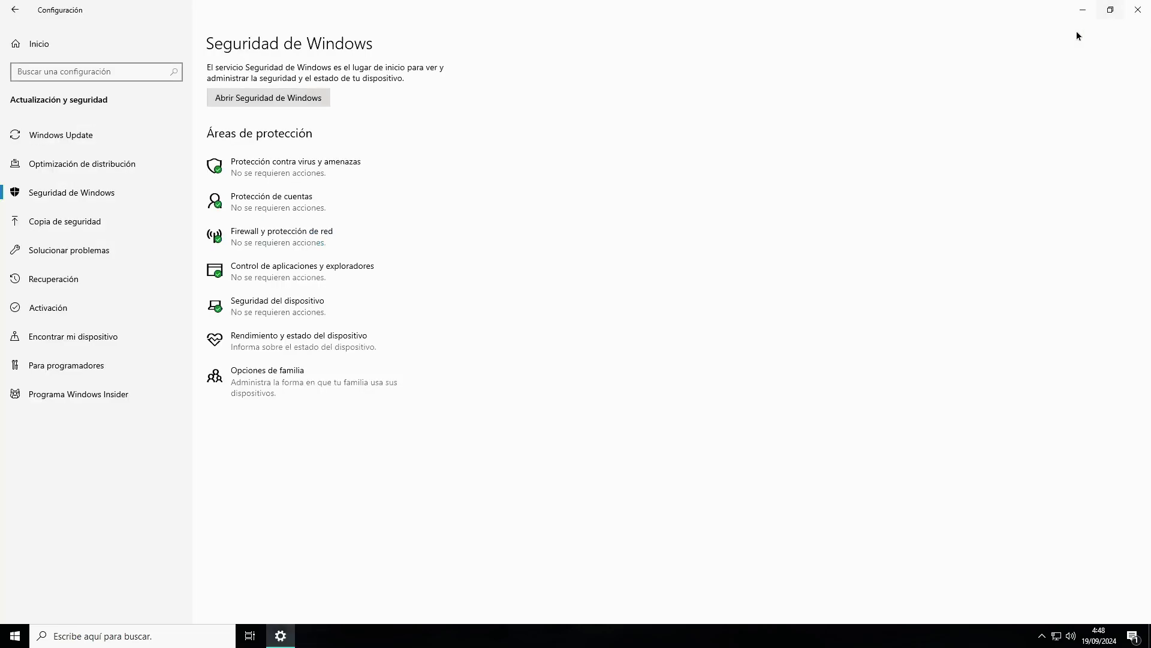
pyautogui.click(1139, 9)
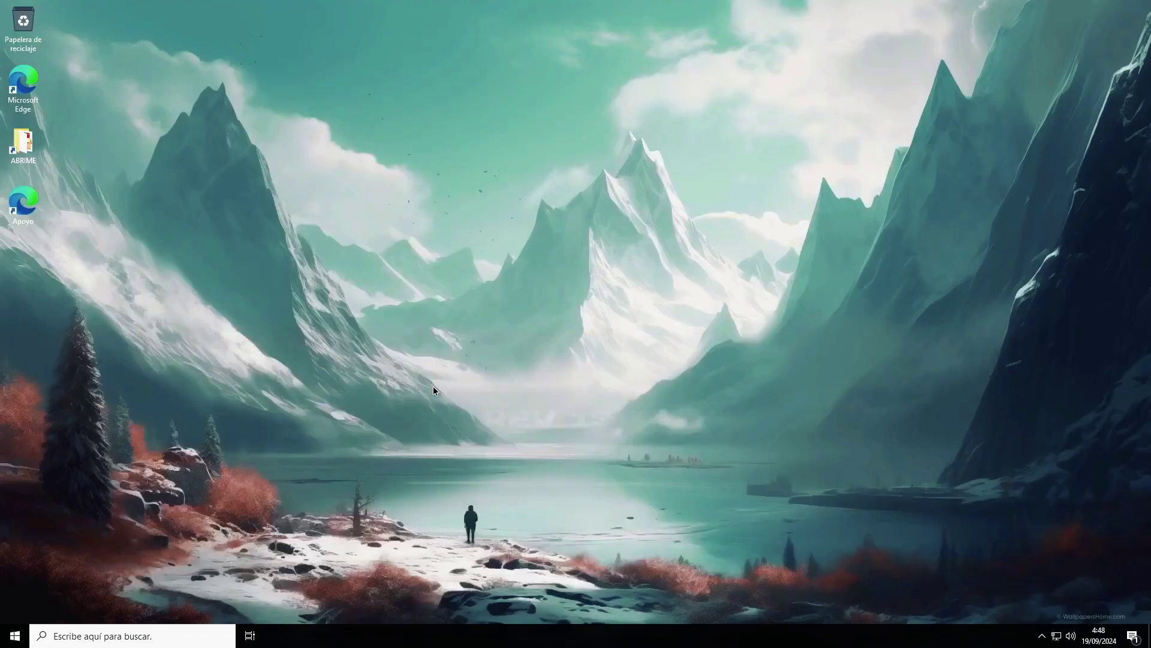
# Step: Review the installed applications under Aplicaciones in Windows Settings, and close Settings
pyautogui.click(15, 636)
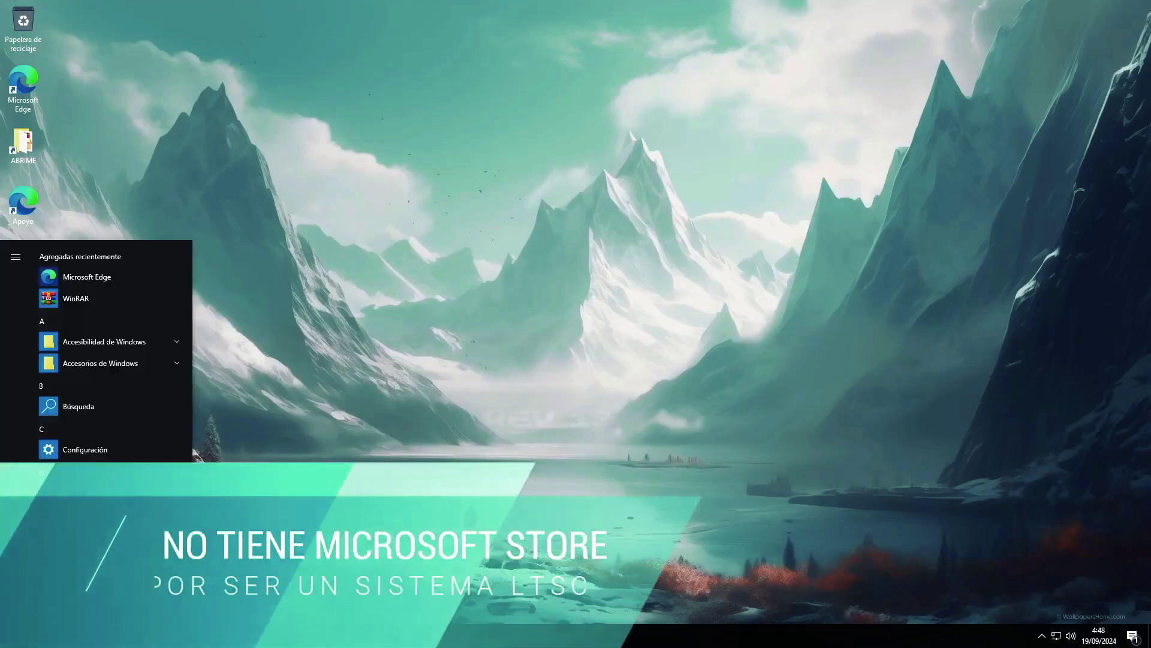
pyautogui.click(10, 574)
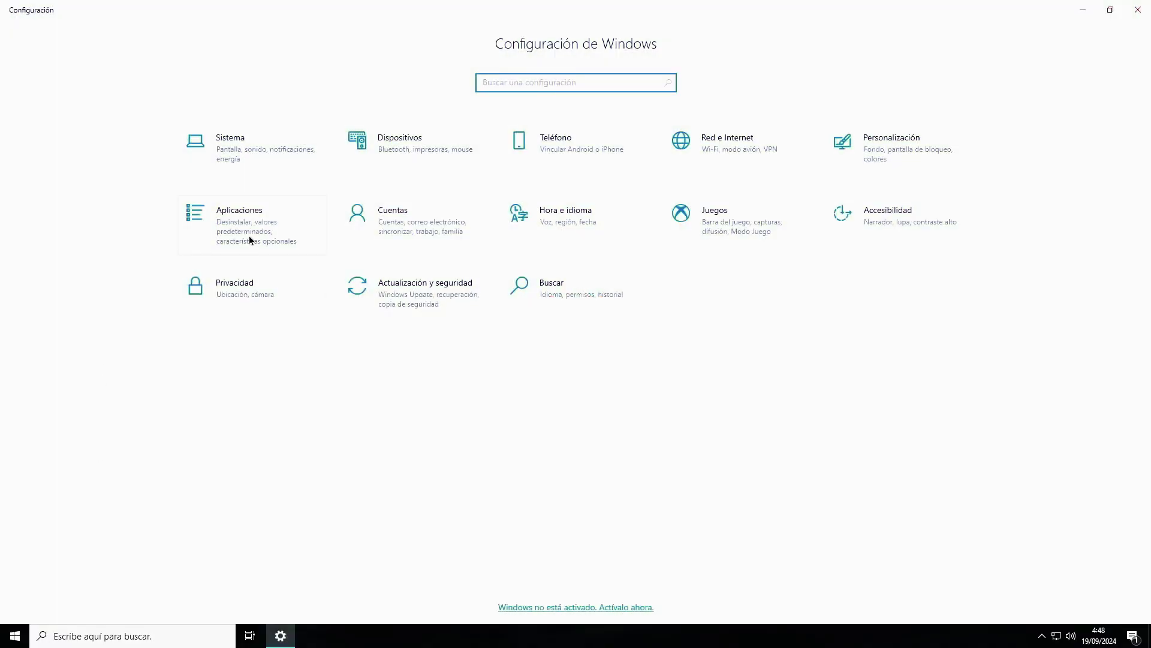
pyautogui.click(251, 240)
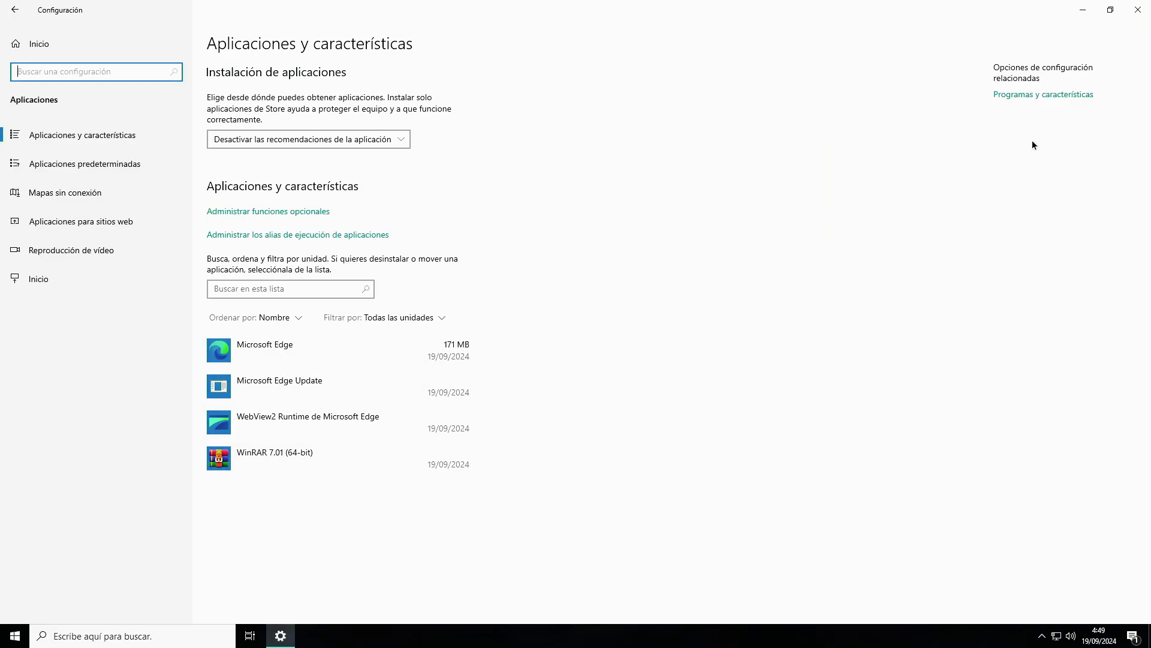
pyautogui.click(1138, 10)
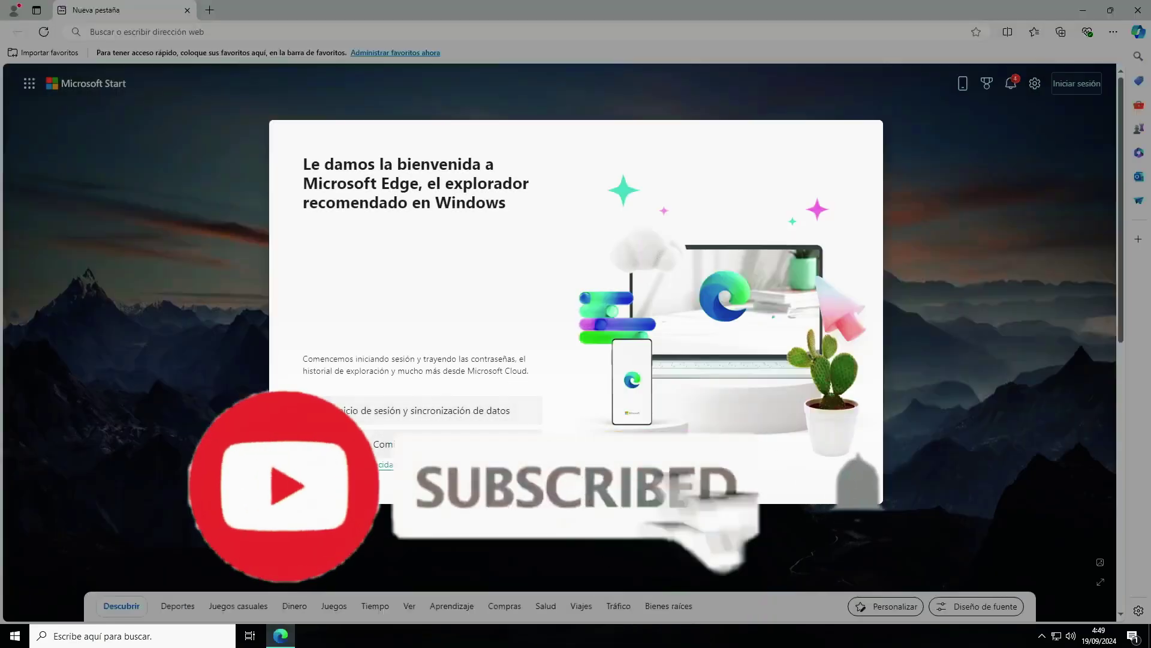
# Step: Complete the Microsoft Edge welcome prompts without signing in, declining recent browsing data import, activity-based personalization and optional diagnostic data
pyautogui.click(334, 443)
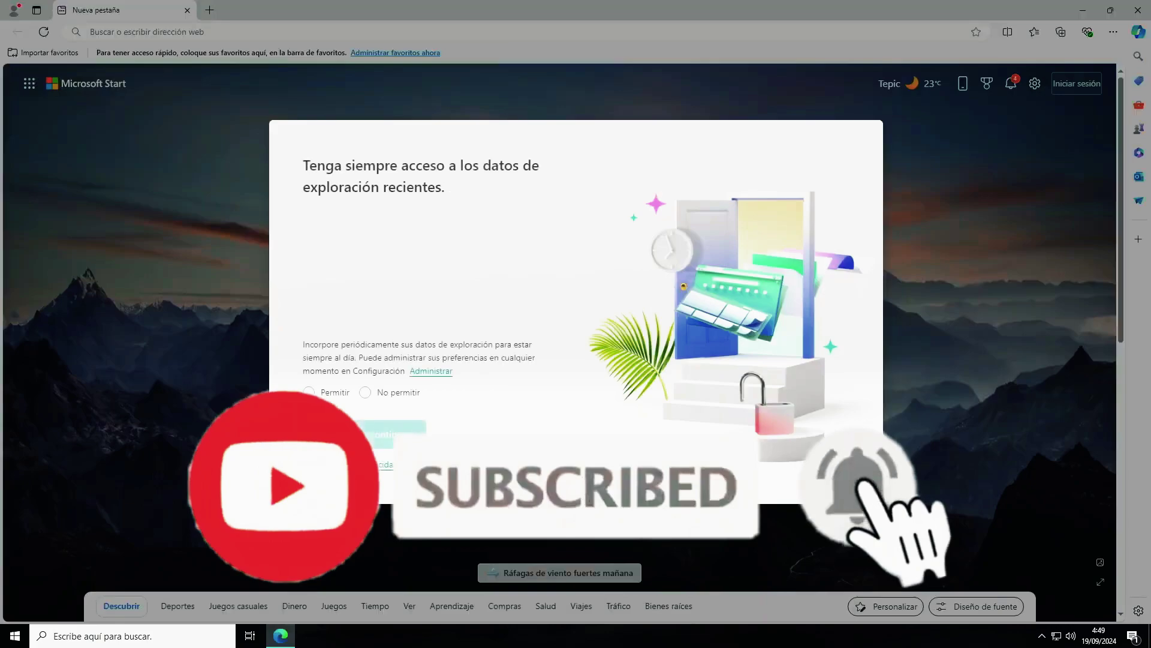
pyautogui.click(365, 392)
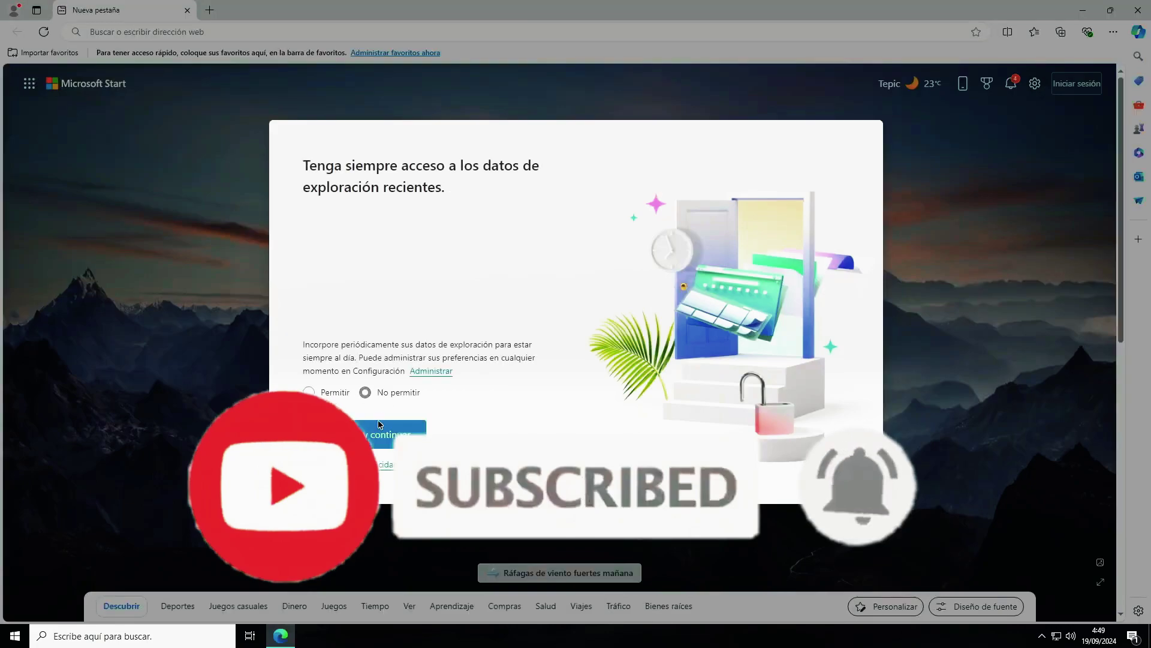
pyautogui.click(382, 431)
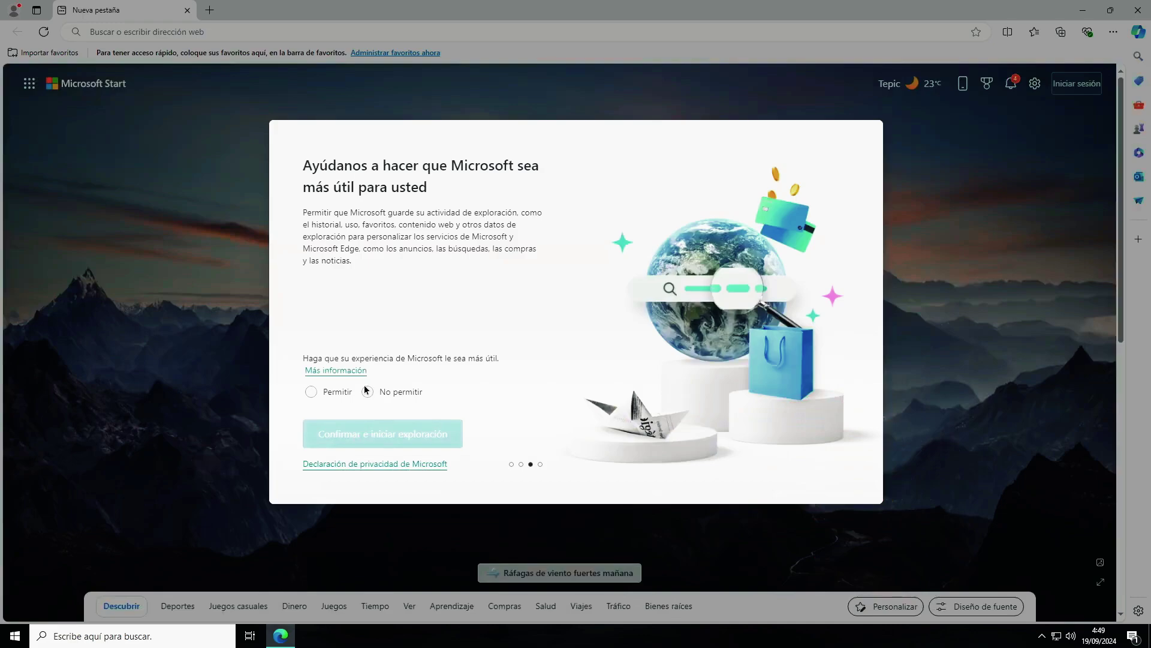
pyautogui.click(367, 391)
pyautogui.click(418, 436)
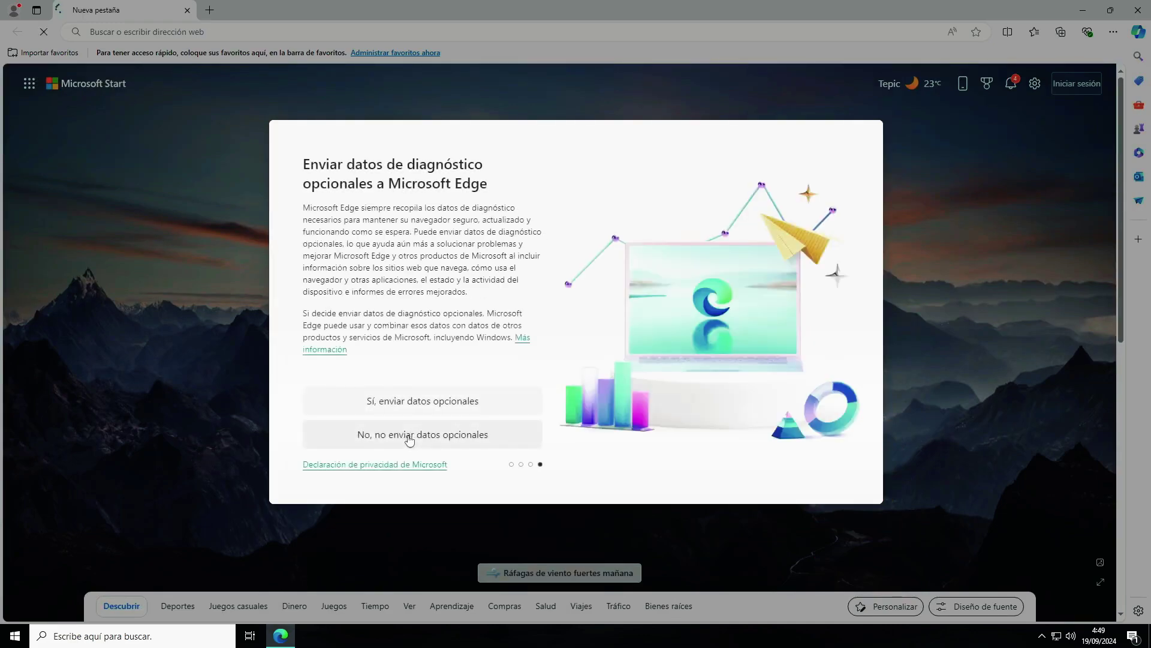
pyautogui.click(409, 438)
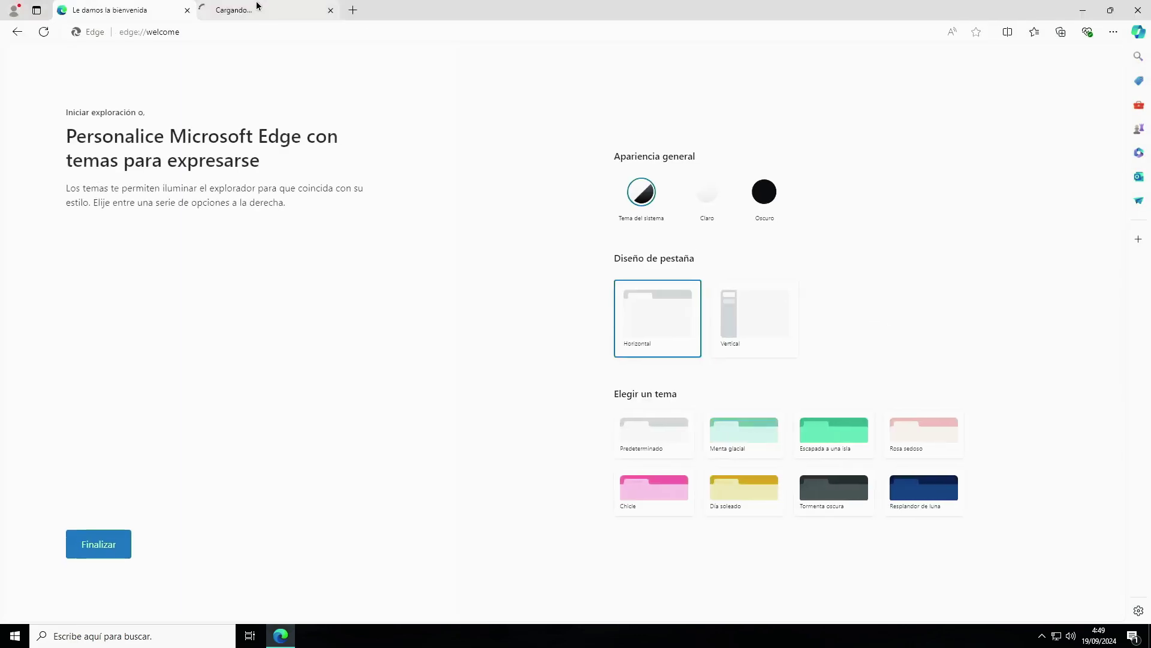
# Step: Search the web for "youtube" in a new tab, open the YouTube site, and close the leftover welcome and search tabs
pyautogui.click(334, 19)
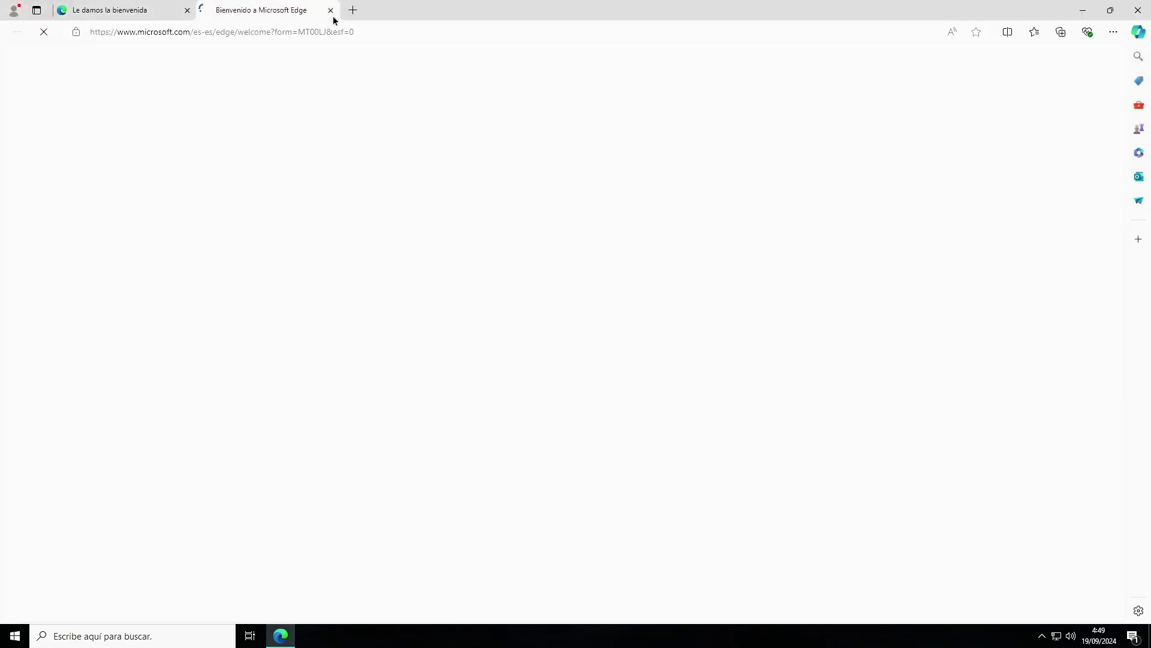
pyautogui.click(187, 11)
pyautogui.click(209, 11)
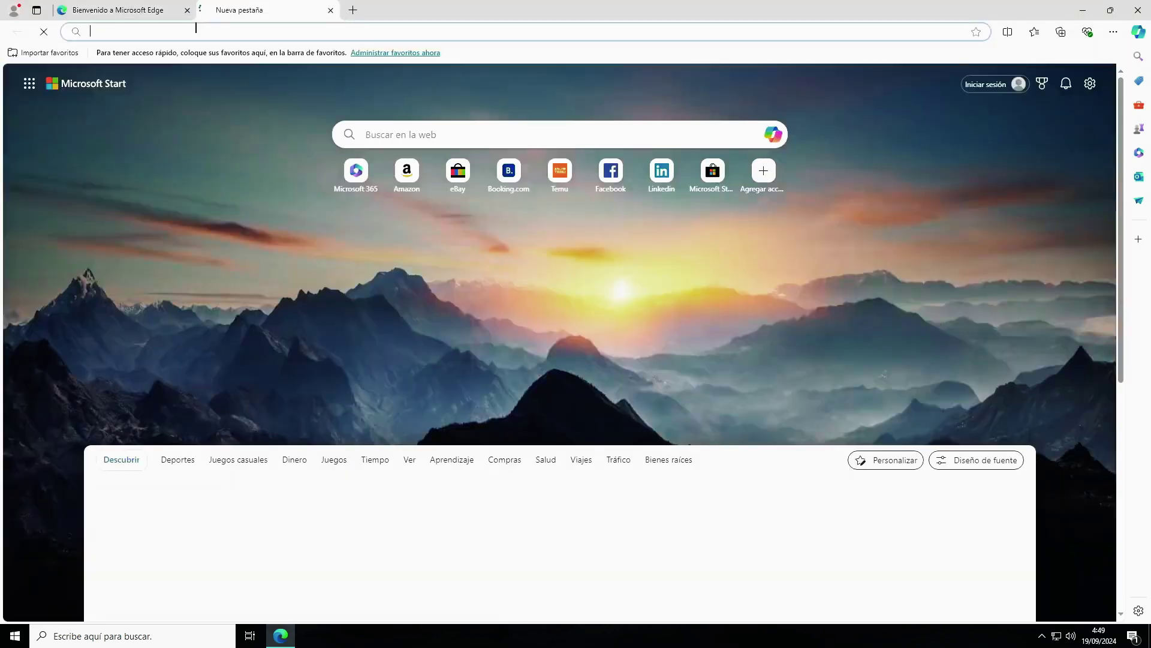
pyautogui.write('youtube')
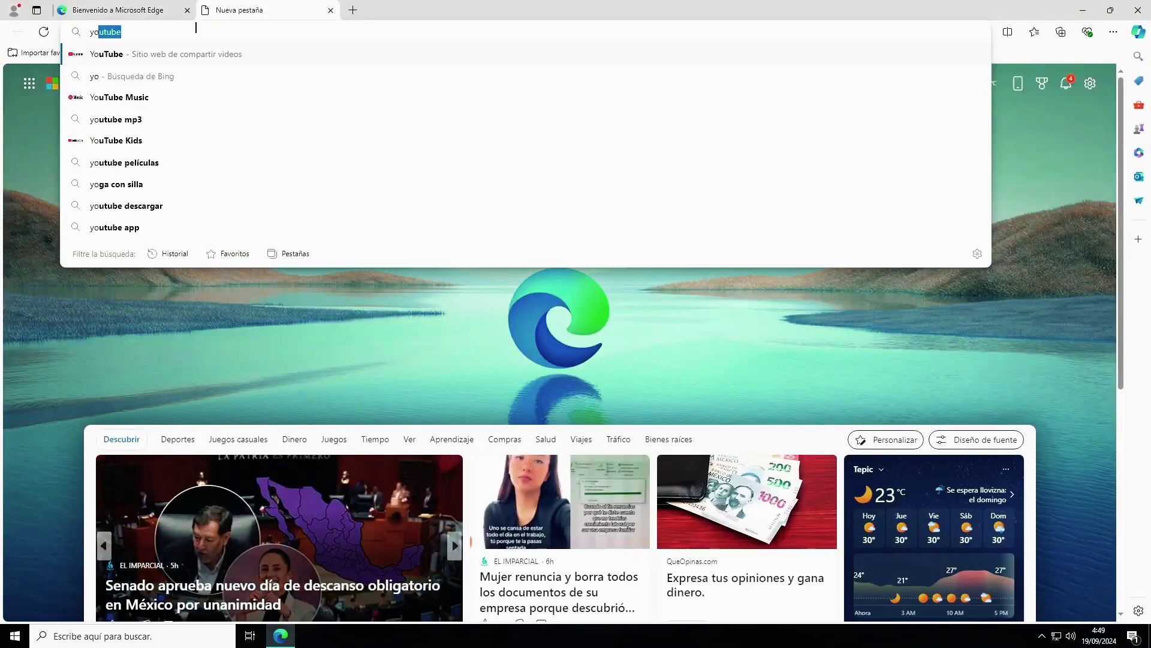
pyautogui.click(118, 55)
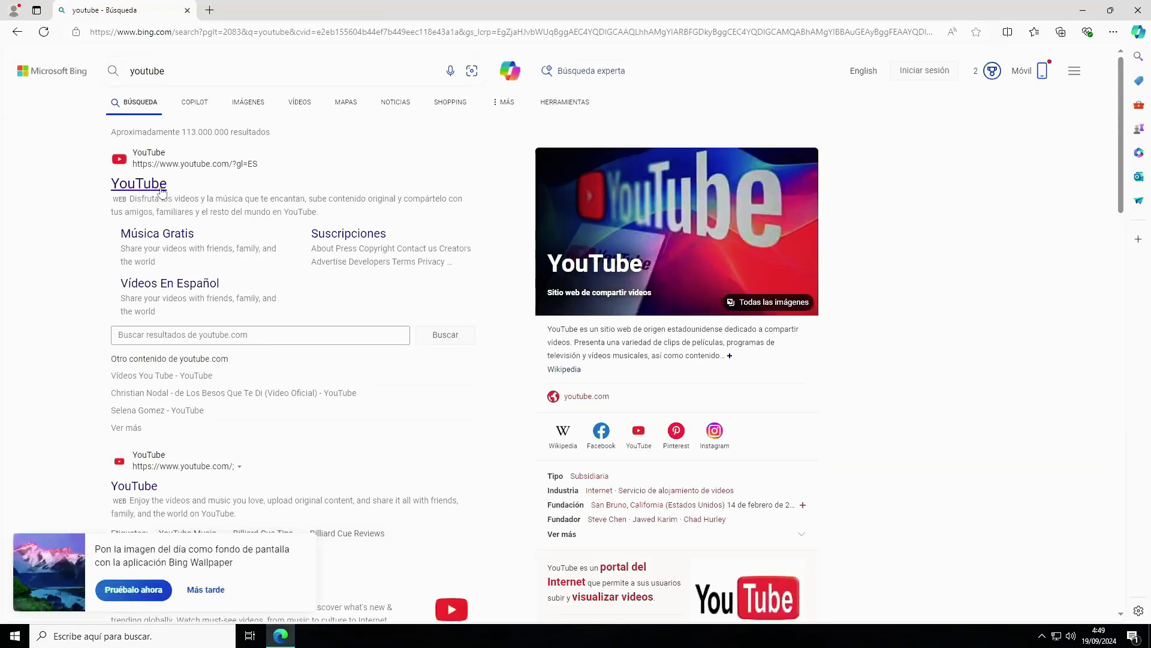
pyautogui.click(158, 187)
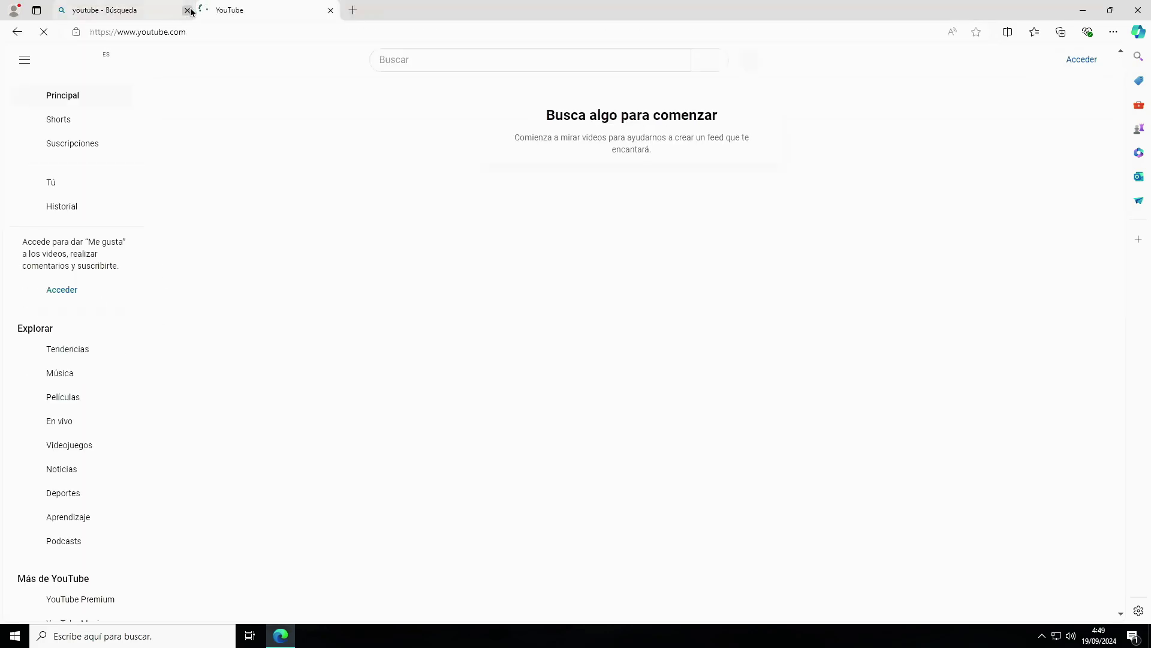
pyautogui.click(187, 11)
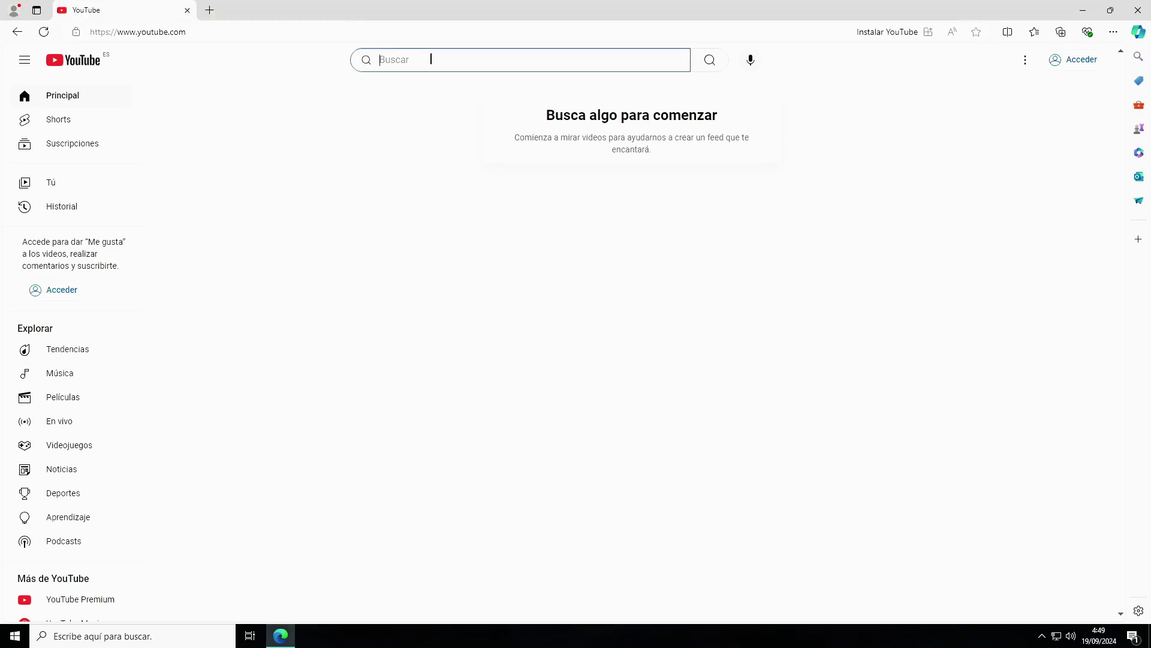
# Step: Search YouTube for "dtech usb", open the D-TECH USB channel, and browse its videos
pyautogui.write('tech usb')
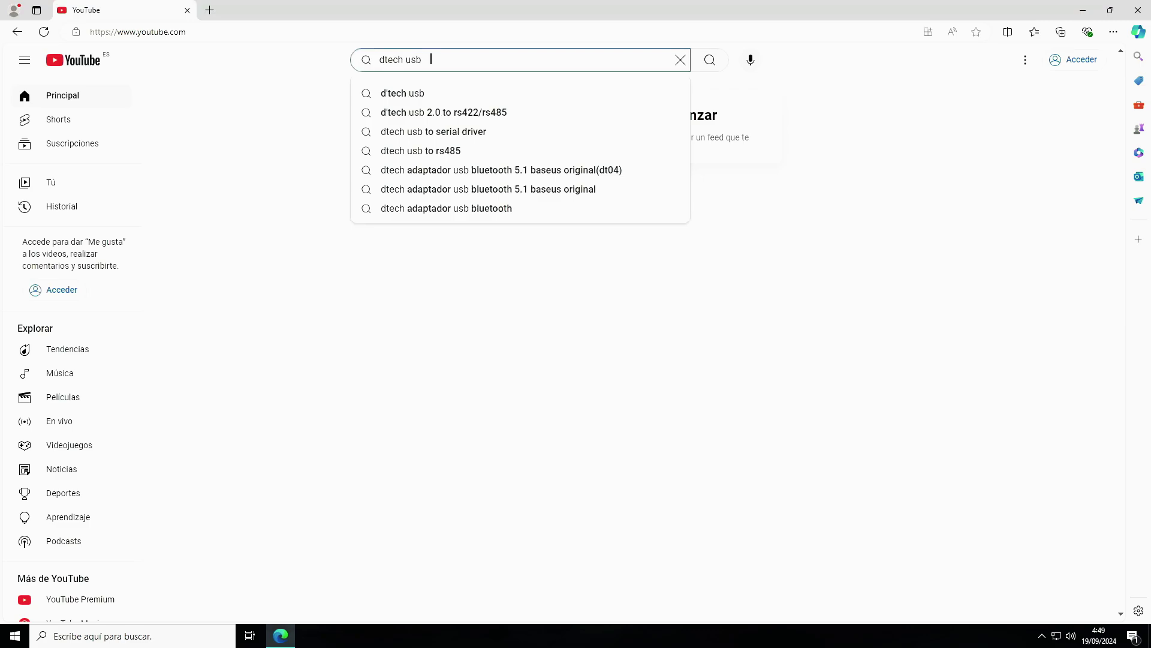
pyautogui.press('Return')
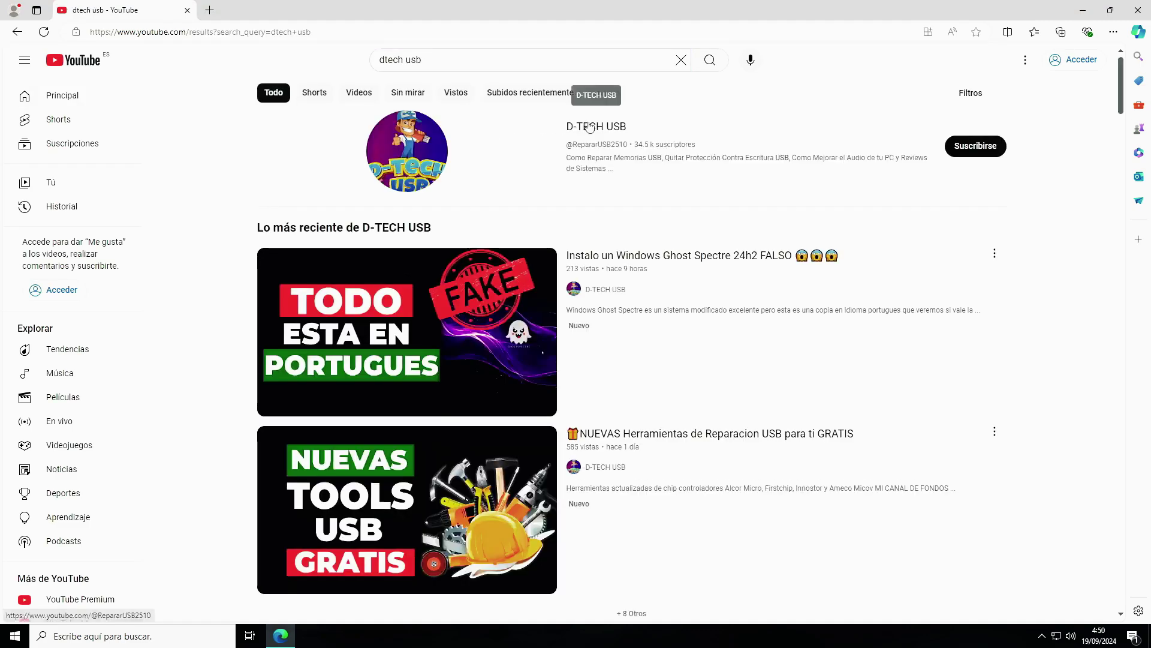
pyautogui.click(658, 188)
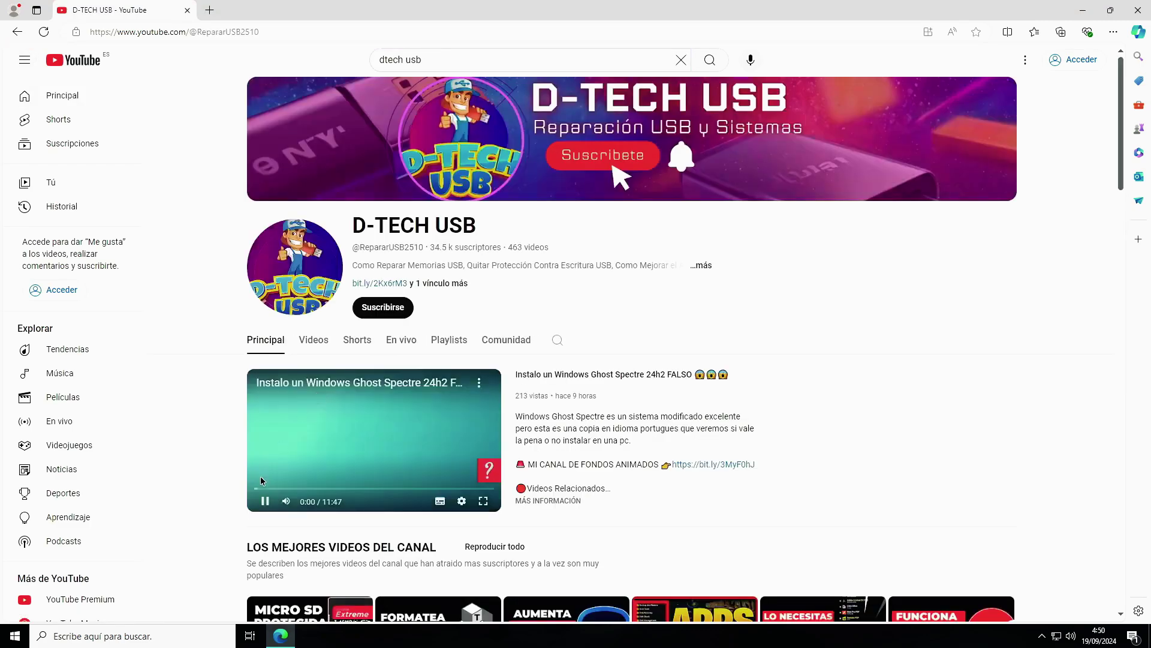
pyautogui.scroll(-15, 587, 426)
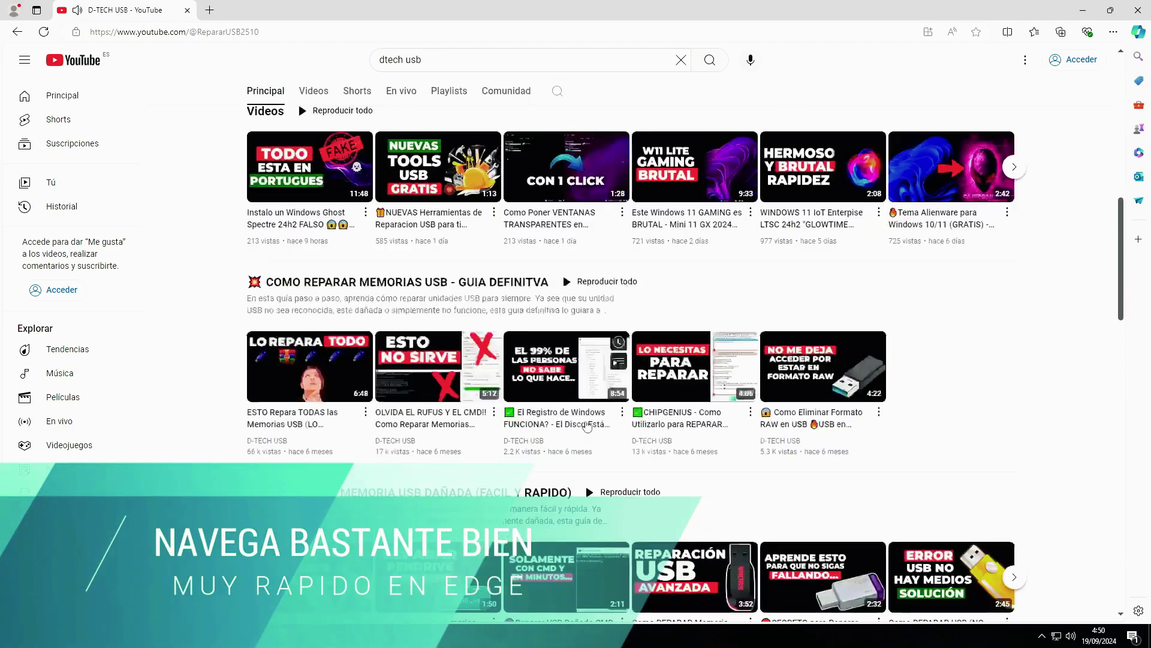
pyautogui.scroll(15, 587, 426)
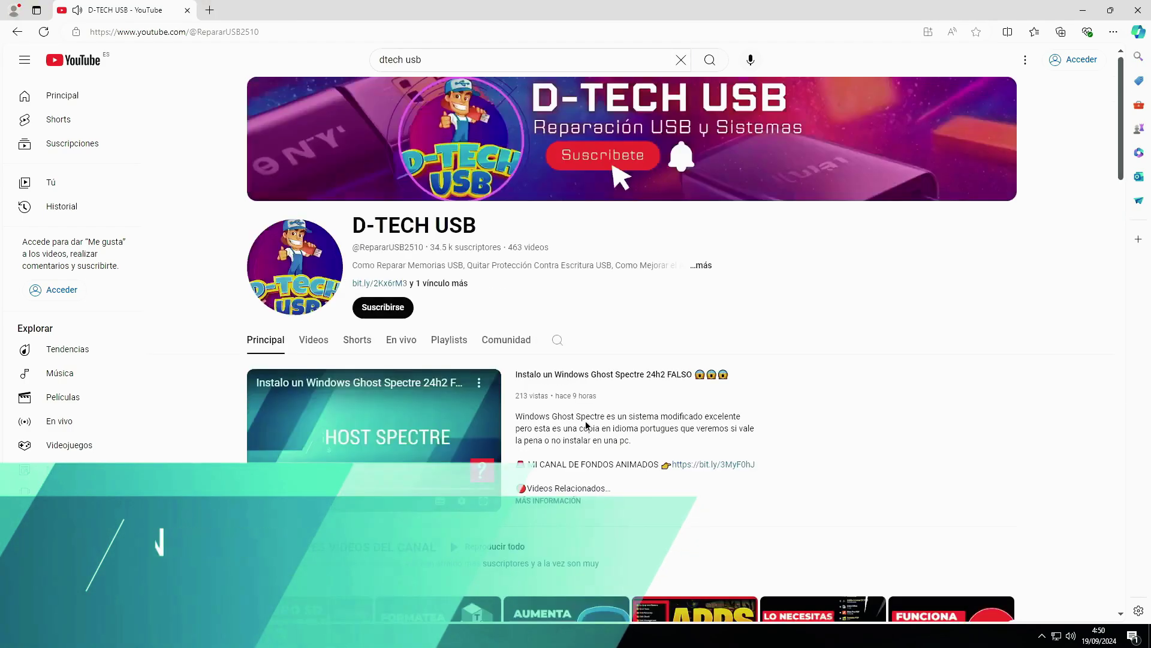
# Step: Search for "pexels" in a new tab, open the Pexels site, close the search results tab, and browse the free stock photos
pyautogui.click(210, 10)
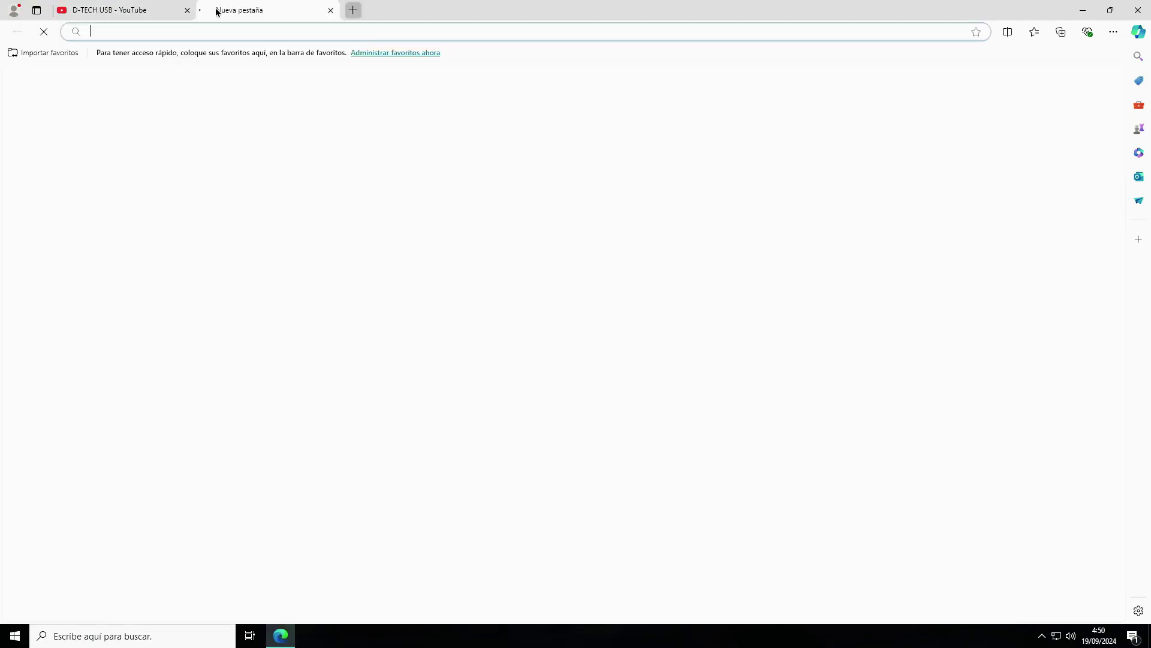
pyautogui.write('pexels')
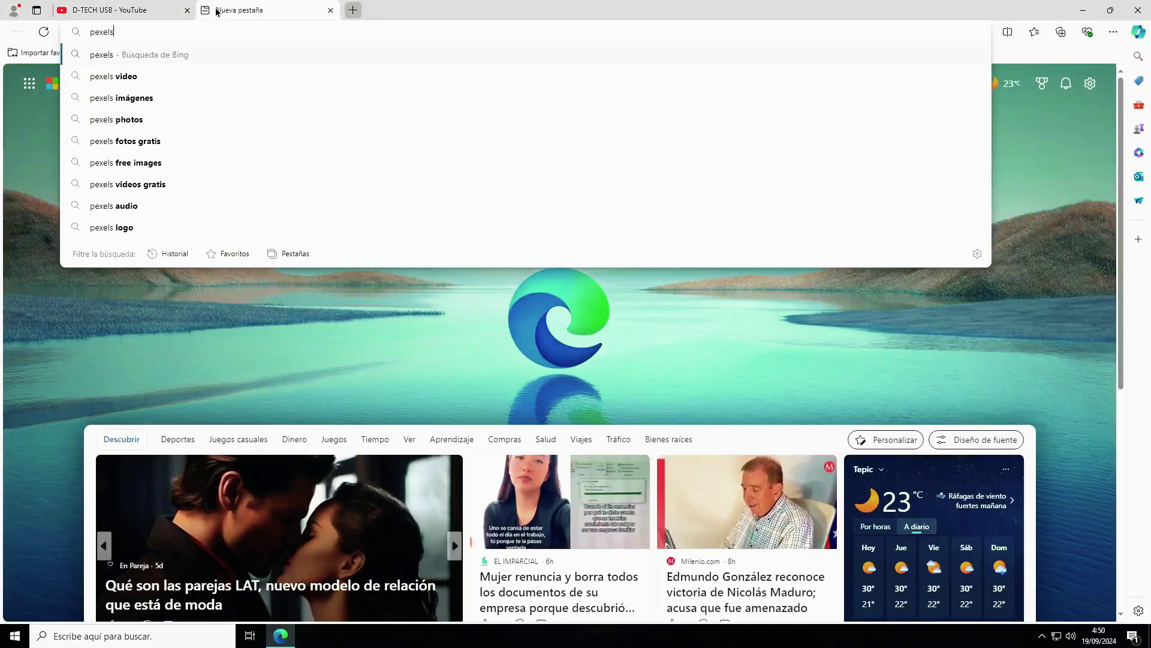
pyautogui.press('Return')
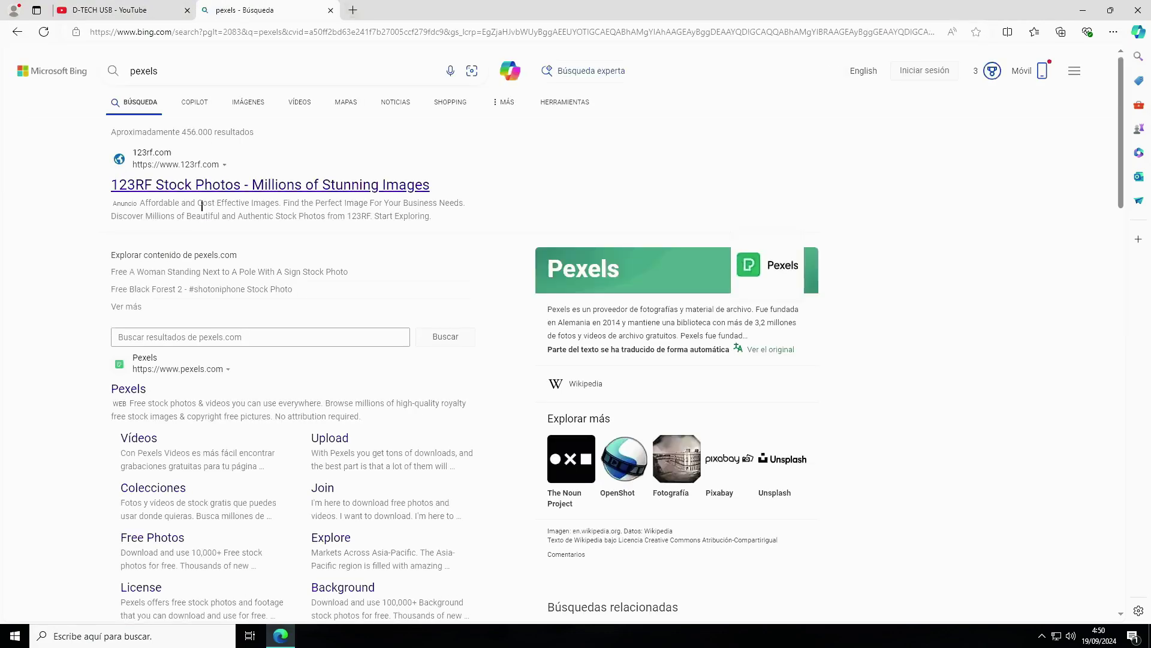
pyautogui.click(124, 390)
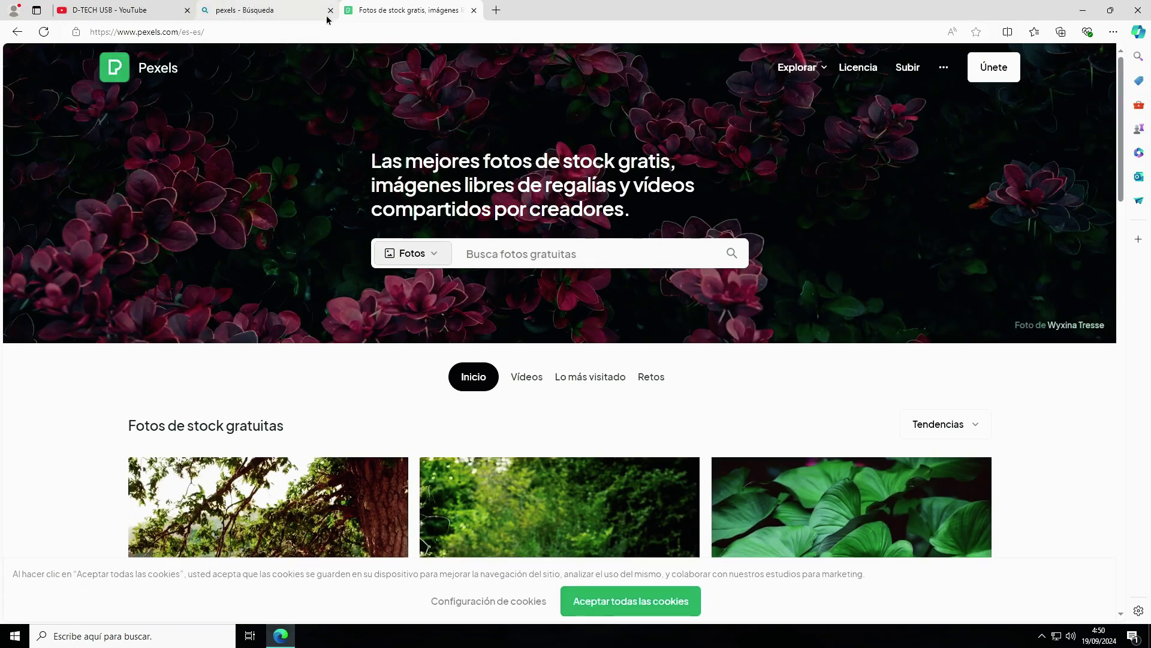
pyautogui.click(330, 11)
pyautogui.scroll(-20, 497, 276)
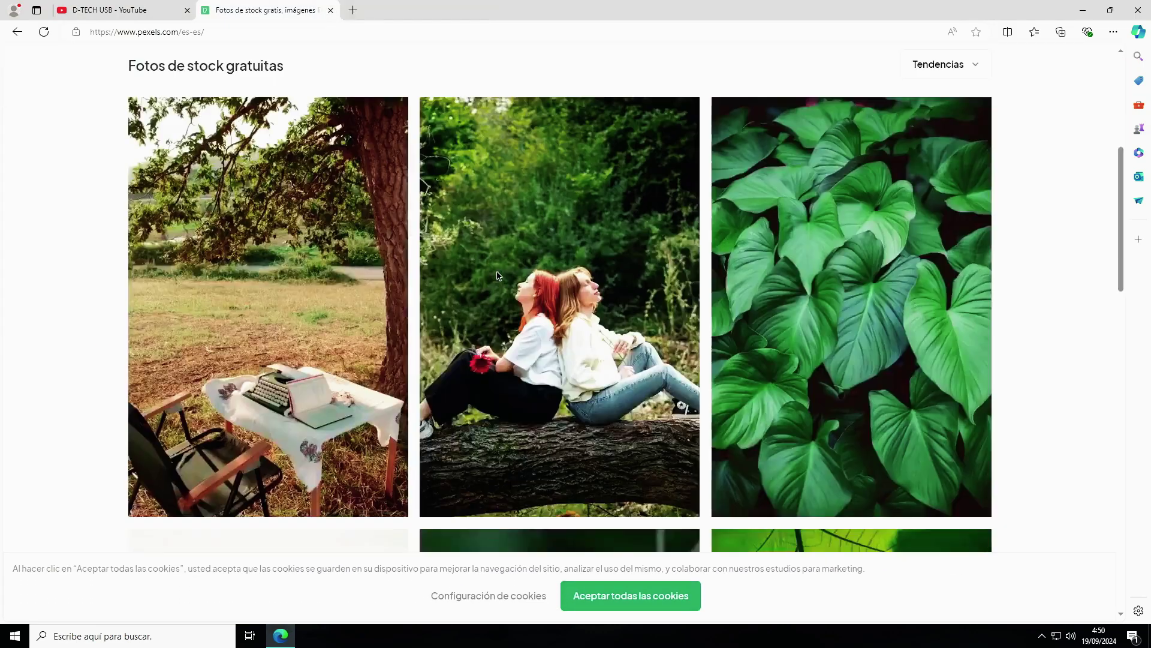
pyautogui.scroll(20, 498, 276)
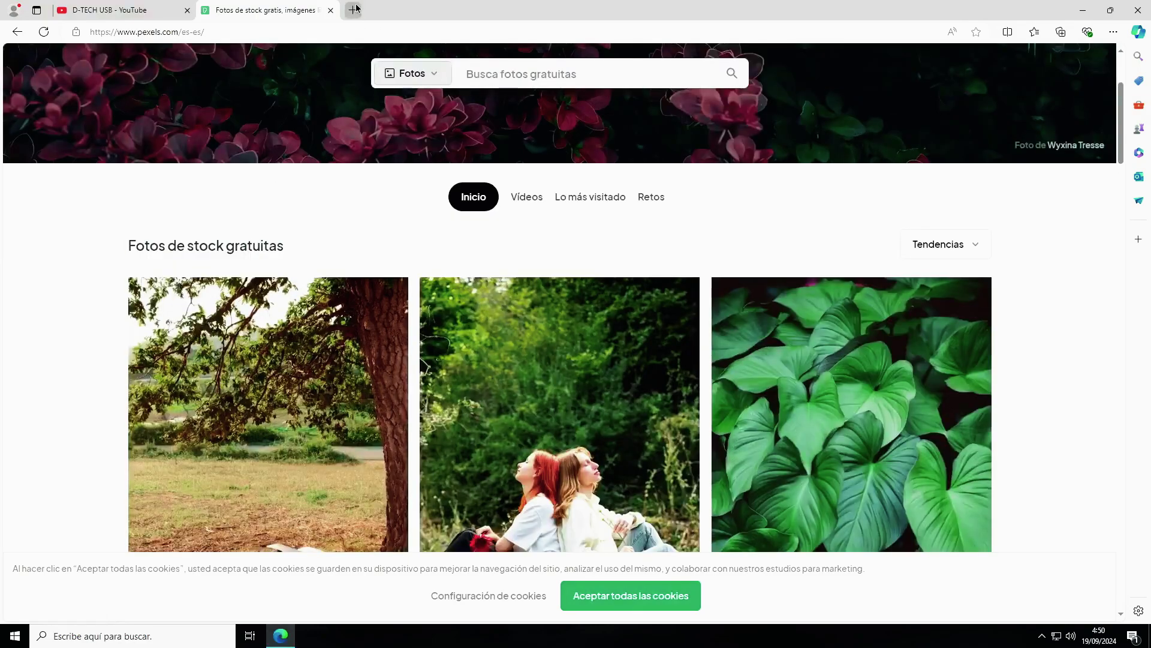
# Step: Search for "audionautix" in another new tab, open the AudionautiX free music site, and look through its home page
pyautogui.click(353, 10)
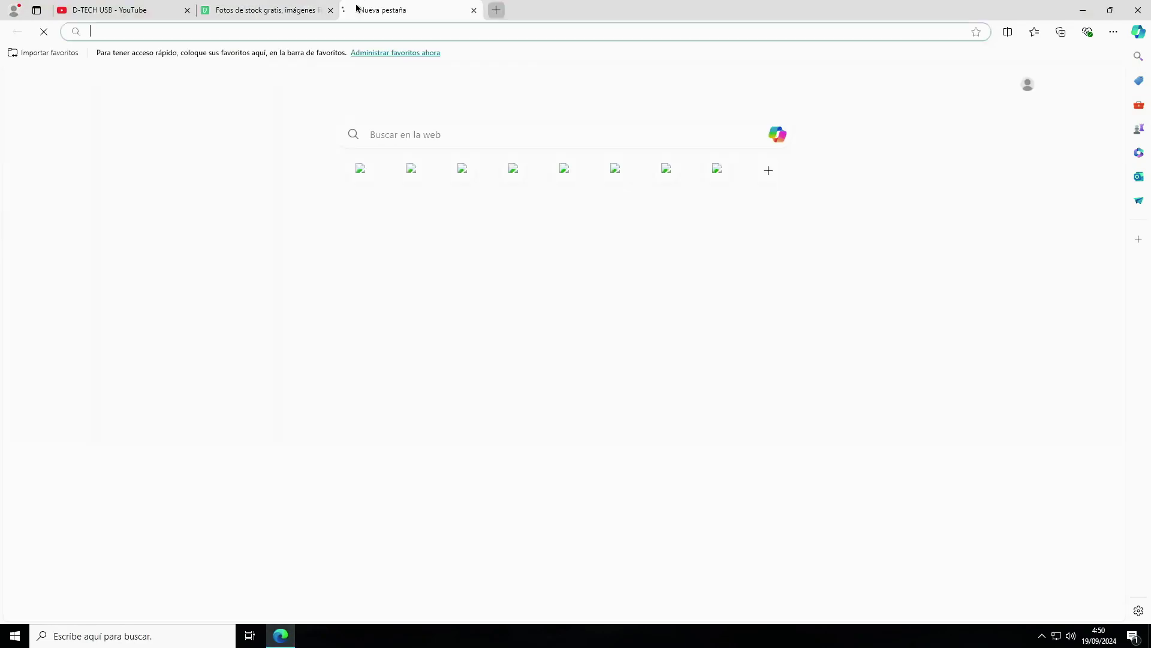
pyautogui.write('au')
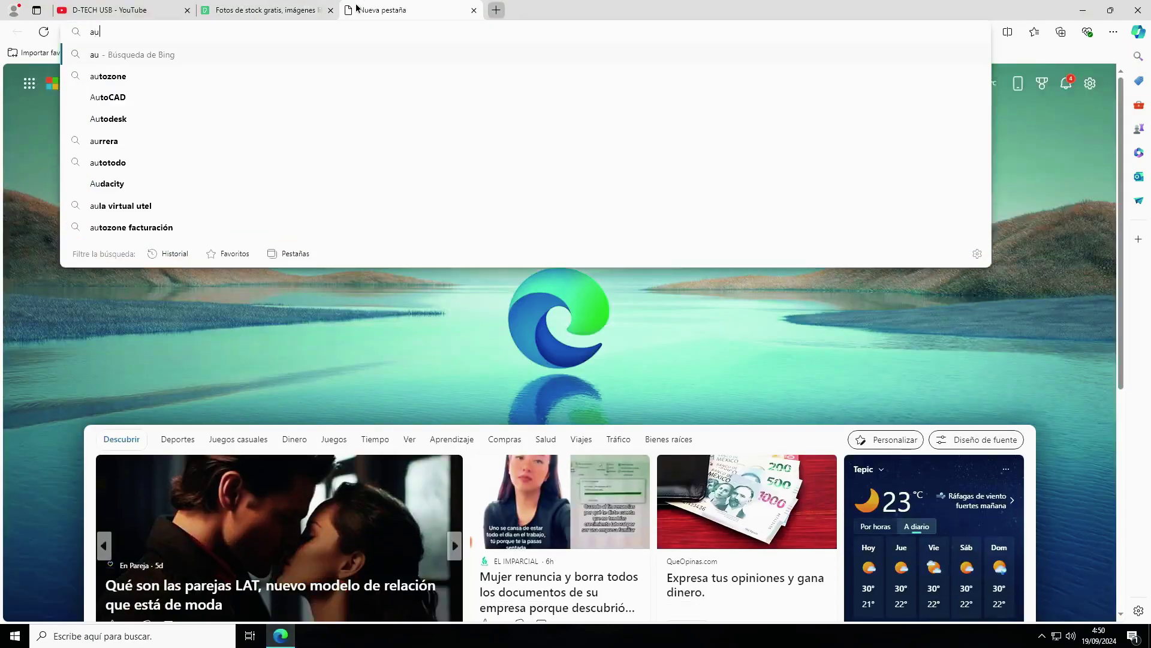
pyautogui.write('dionautix')
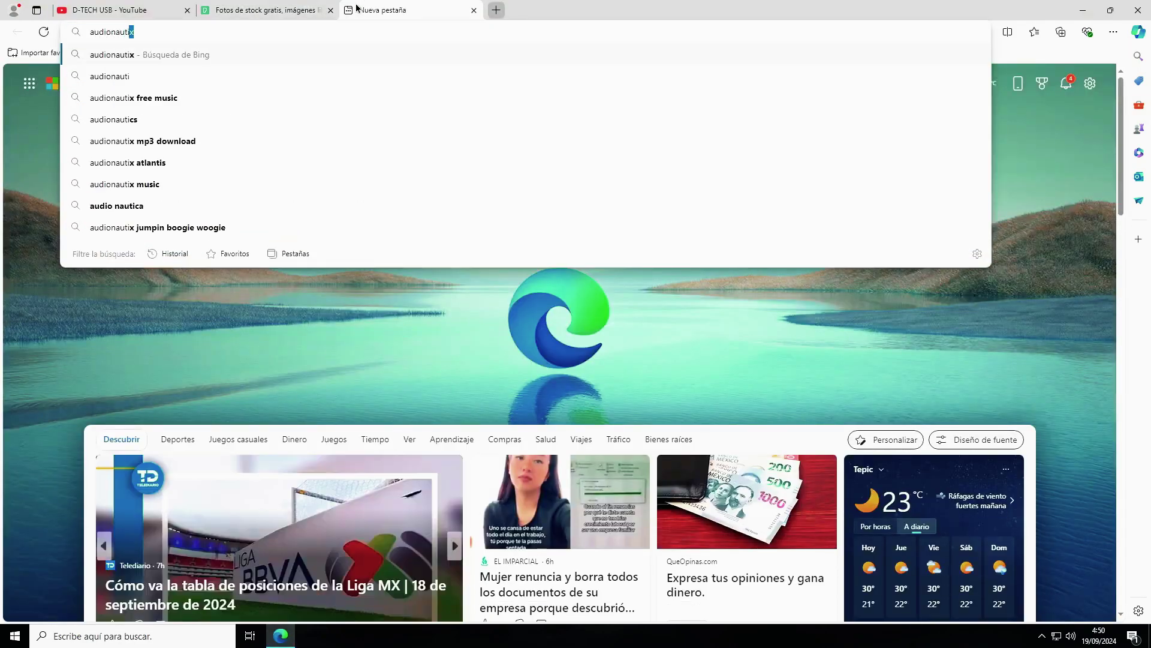
pyautogui.press('Return')
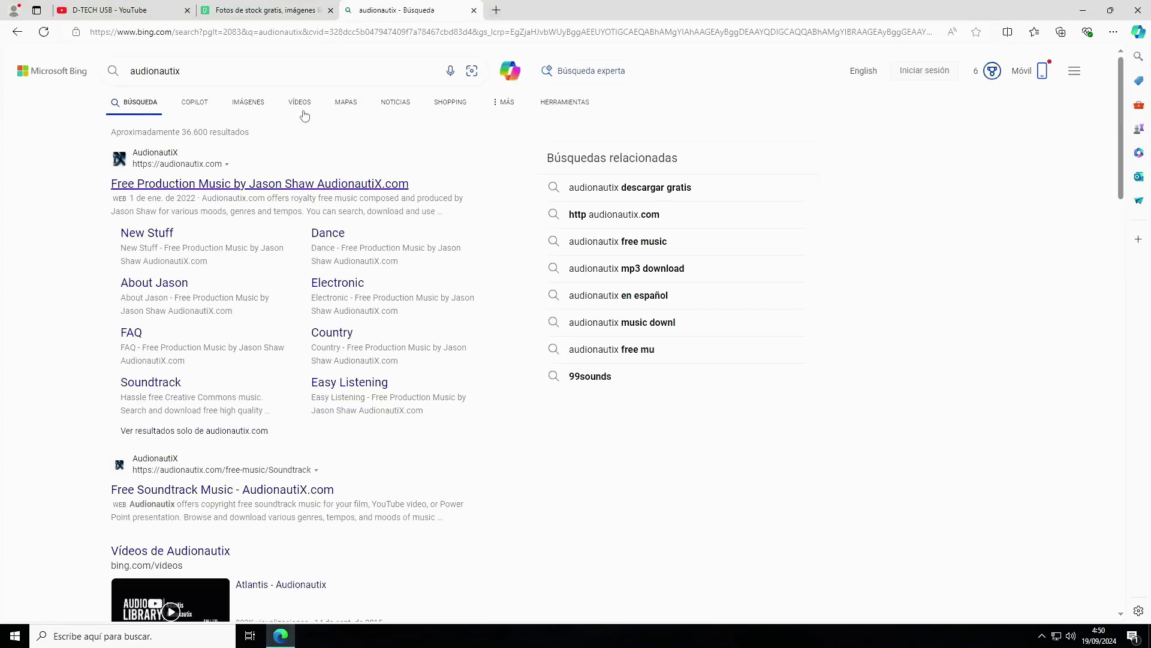
pyautogui.click(240, 186)
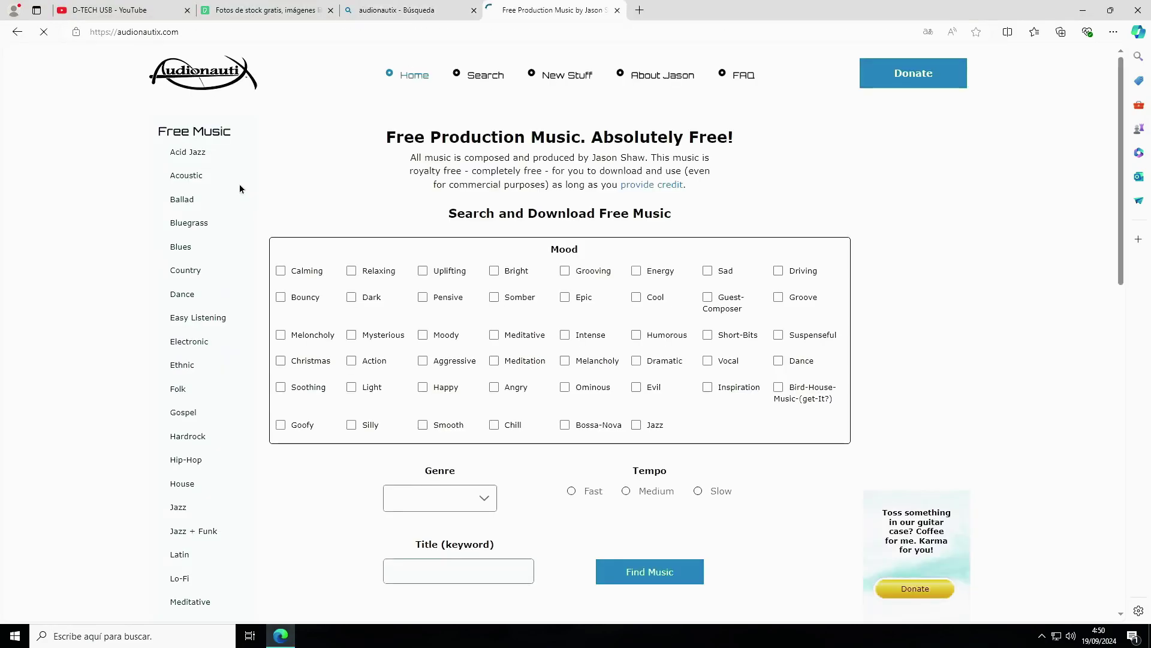
pyautogui.scroll(-5, 495, 321)
pyautogui.scroll(20, 495, 324)
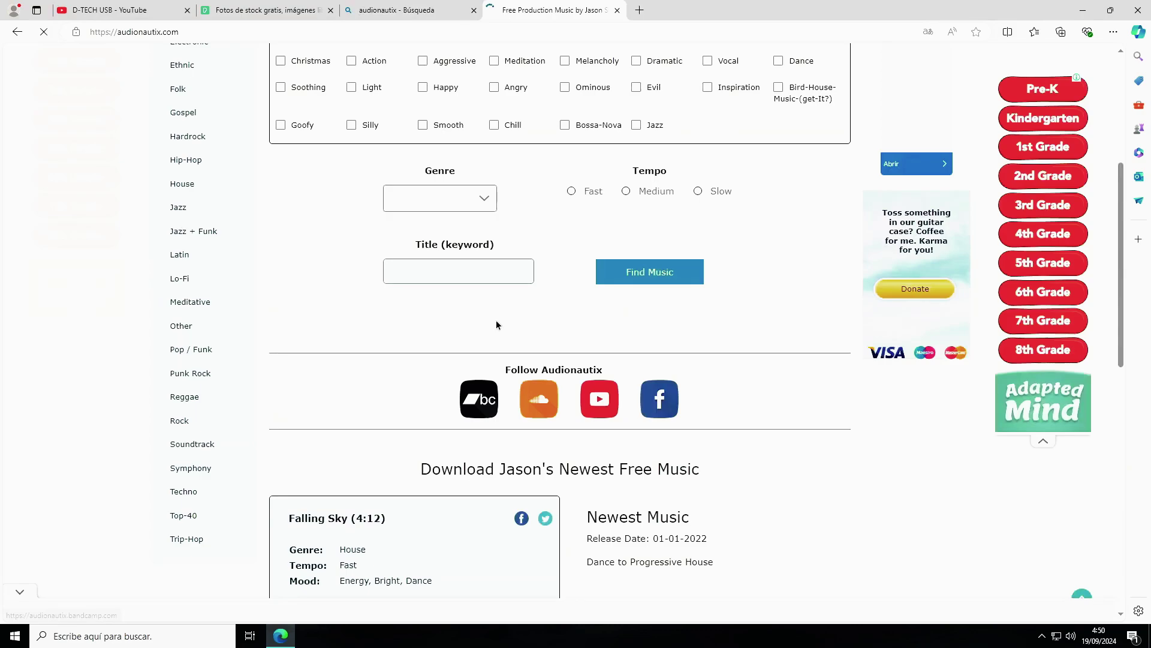
pyautogui.scroll(-3, 470, 298)
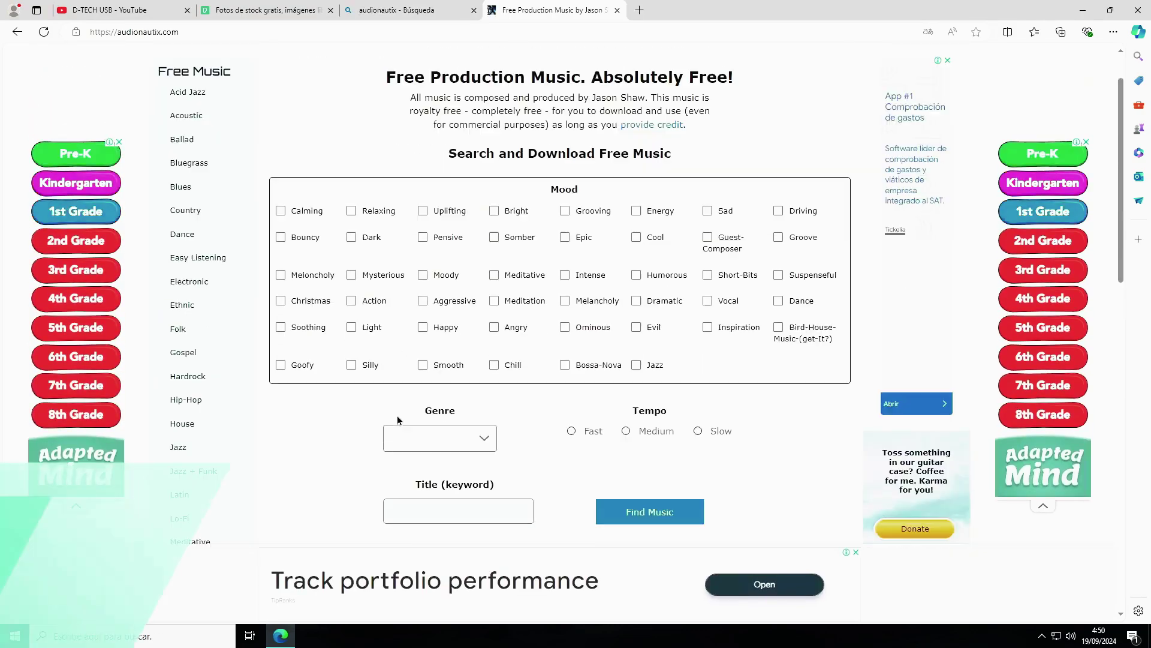
pyautogui.scroll(3, 397, 415)
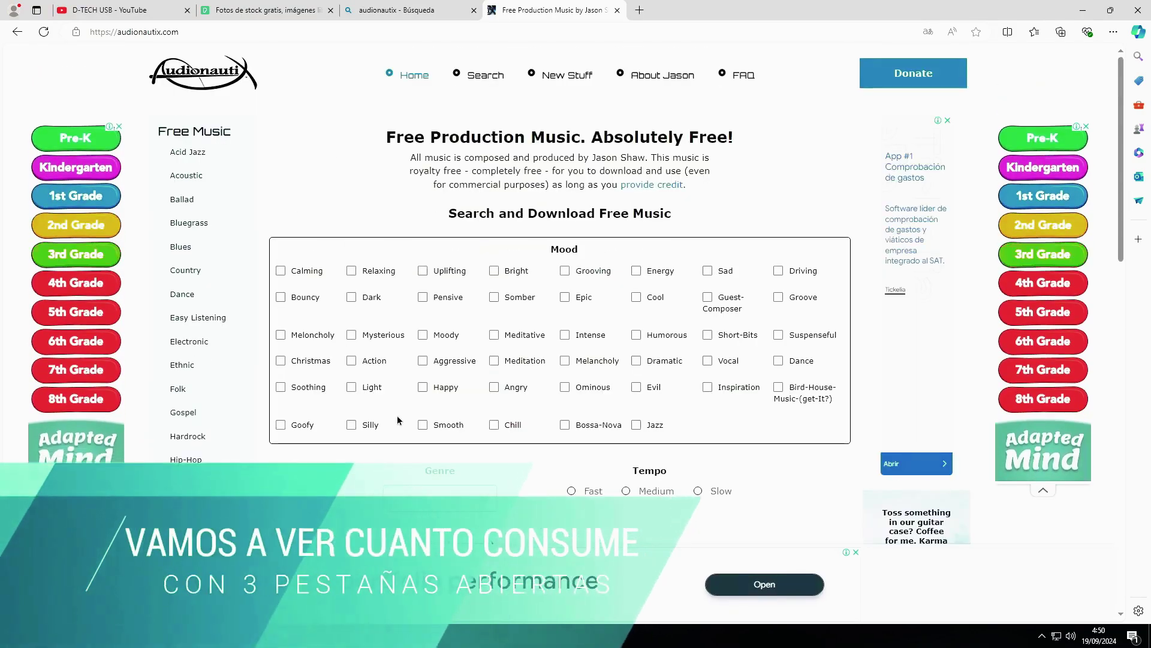
# Step: Minimize the browser, check the processes and the CPU and memory usage in Administrador de tareas, and close it
pyautogui.click(1083, 10)
pyautogui.rightClick(839, 644)
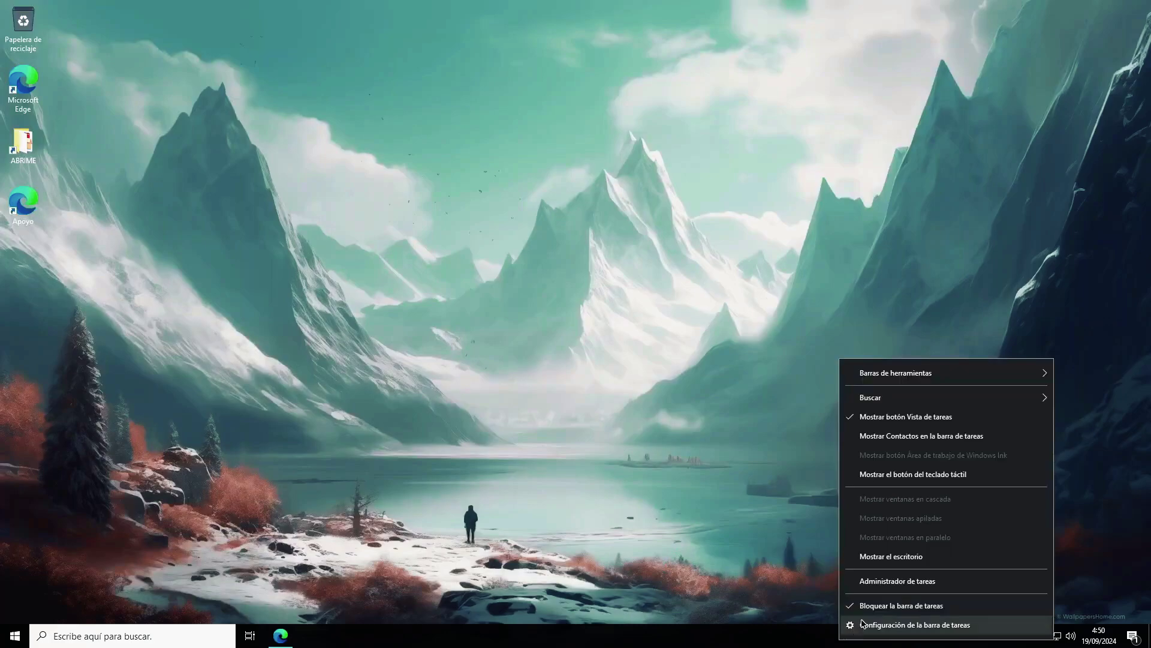
pyautogui.click(880, 585)
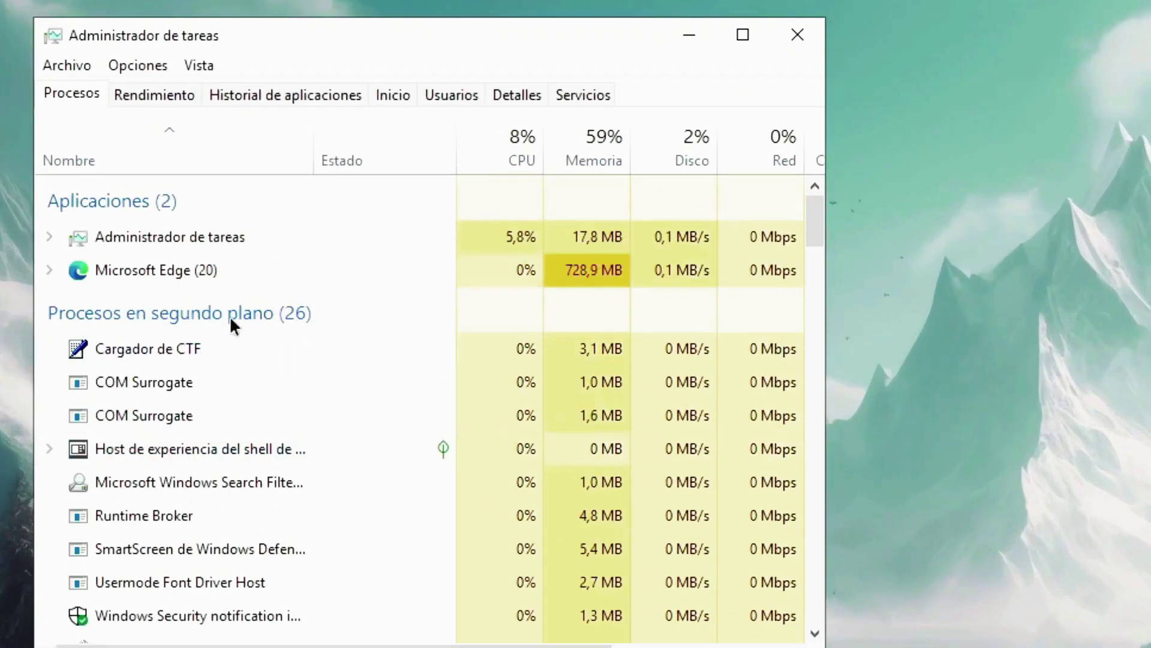
pyautogui.click(167, 98)
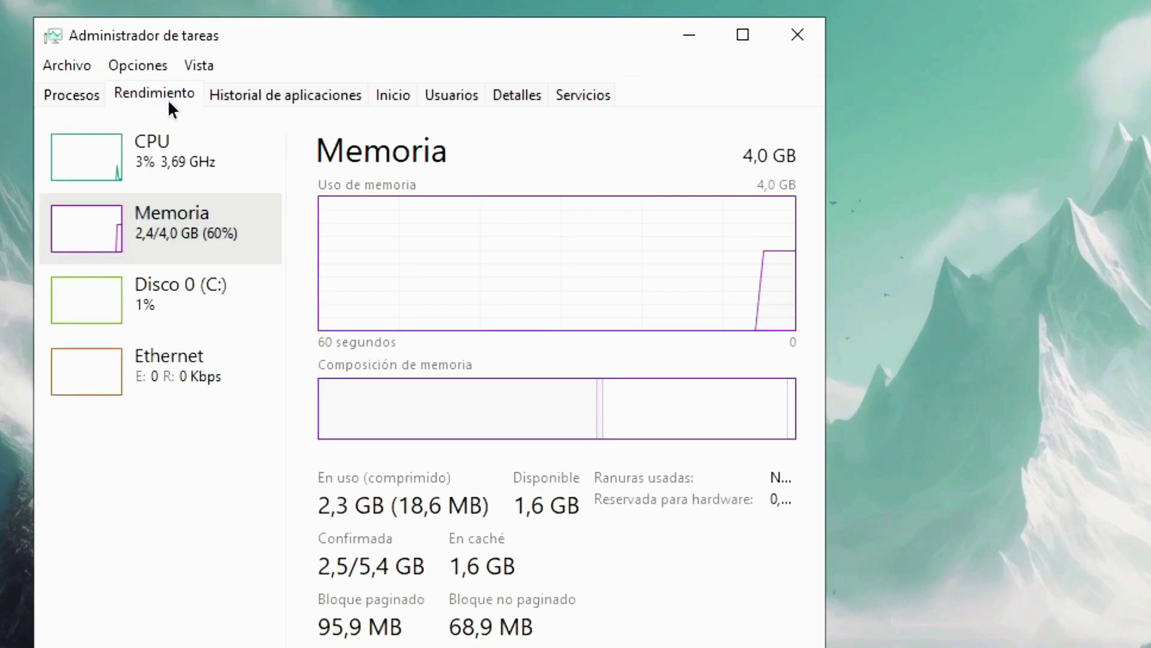
pyautogui.click(154, 189)
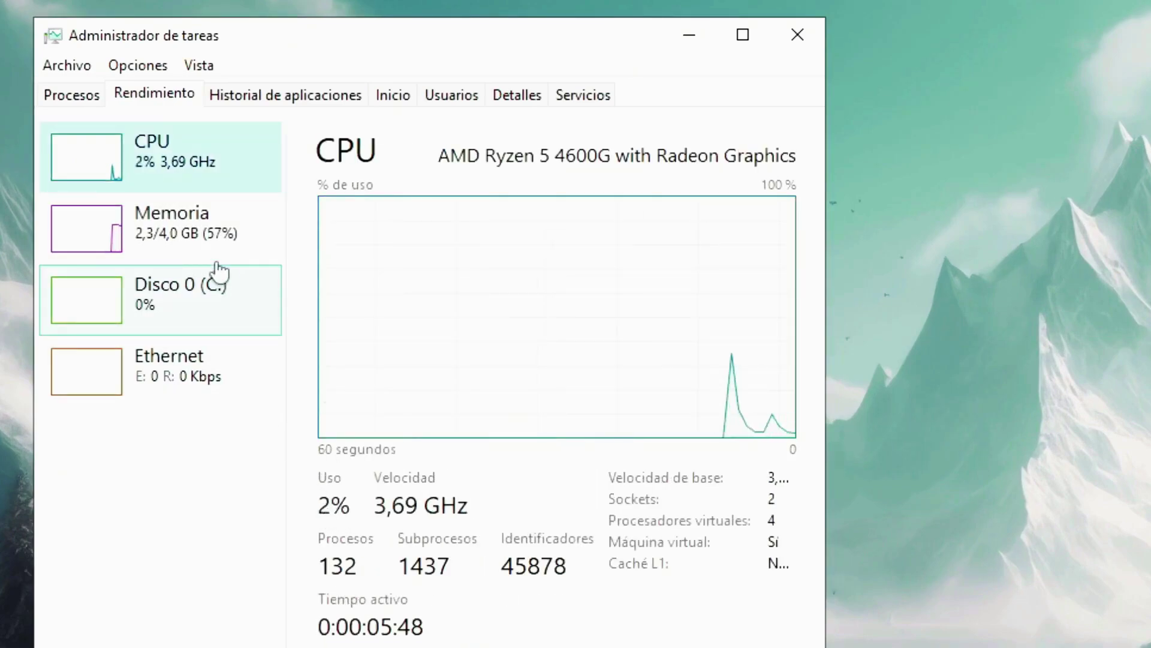
pyautogui.click(200, 251)
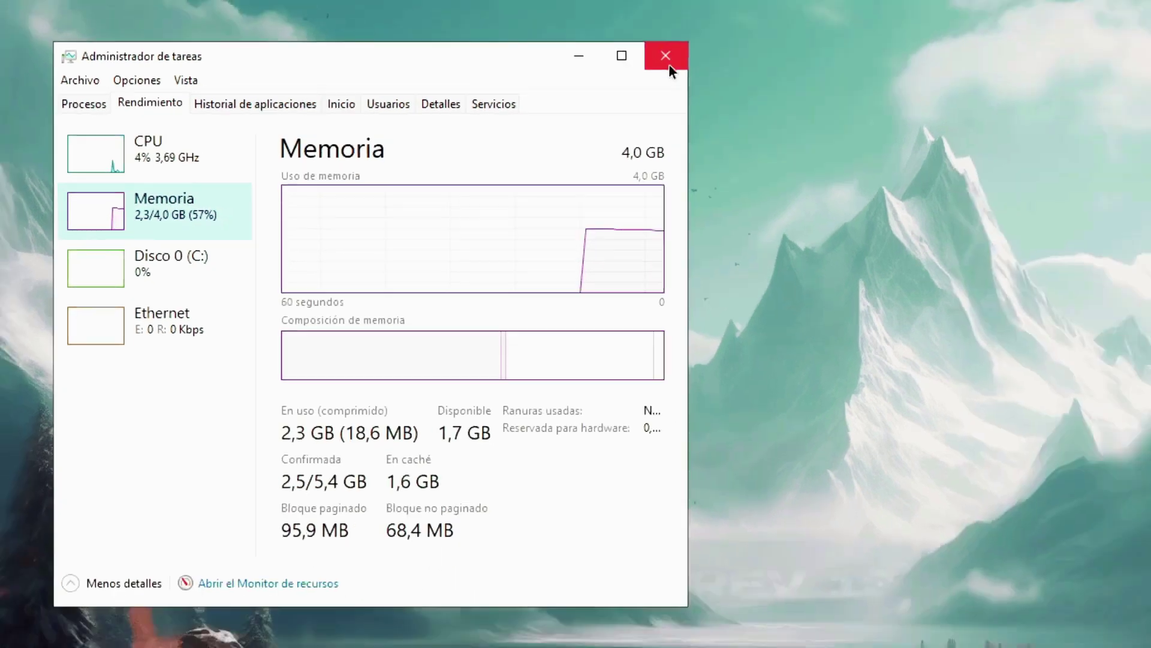
pyautogui.click(797, 34)
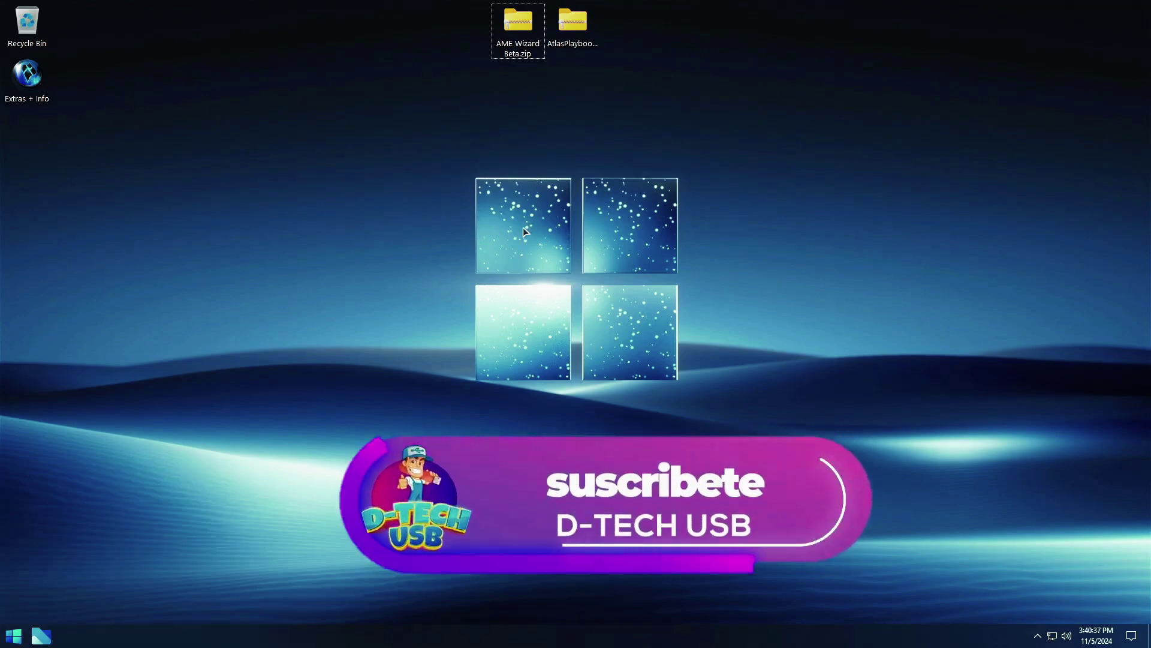
# Step: Run winver on the X-Lite desktop to check the Windows version and build, and close the version window
pyautogui.click(9, 641)
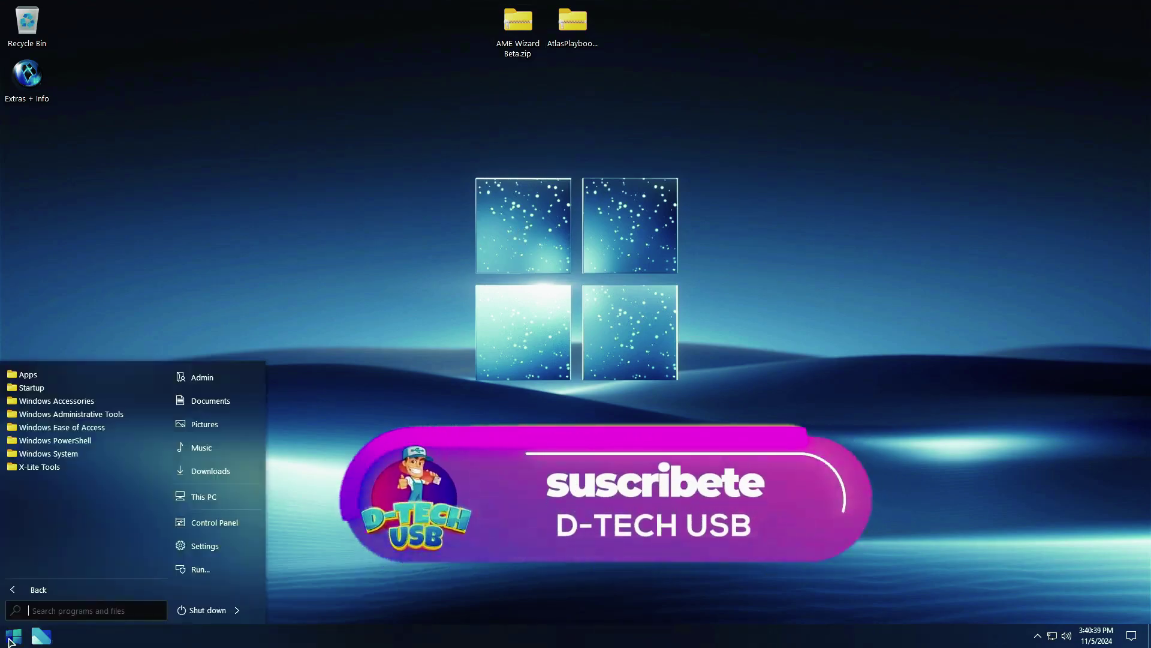
pyautogui.write('winver')
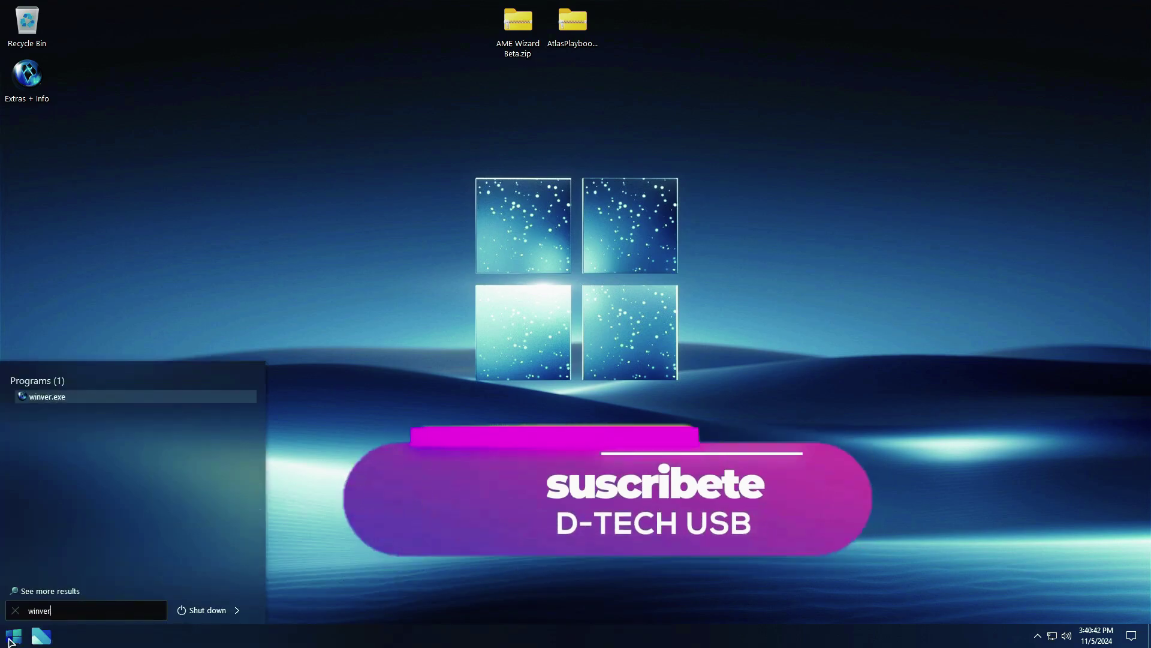
pyautogui.press('Return')
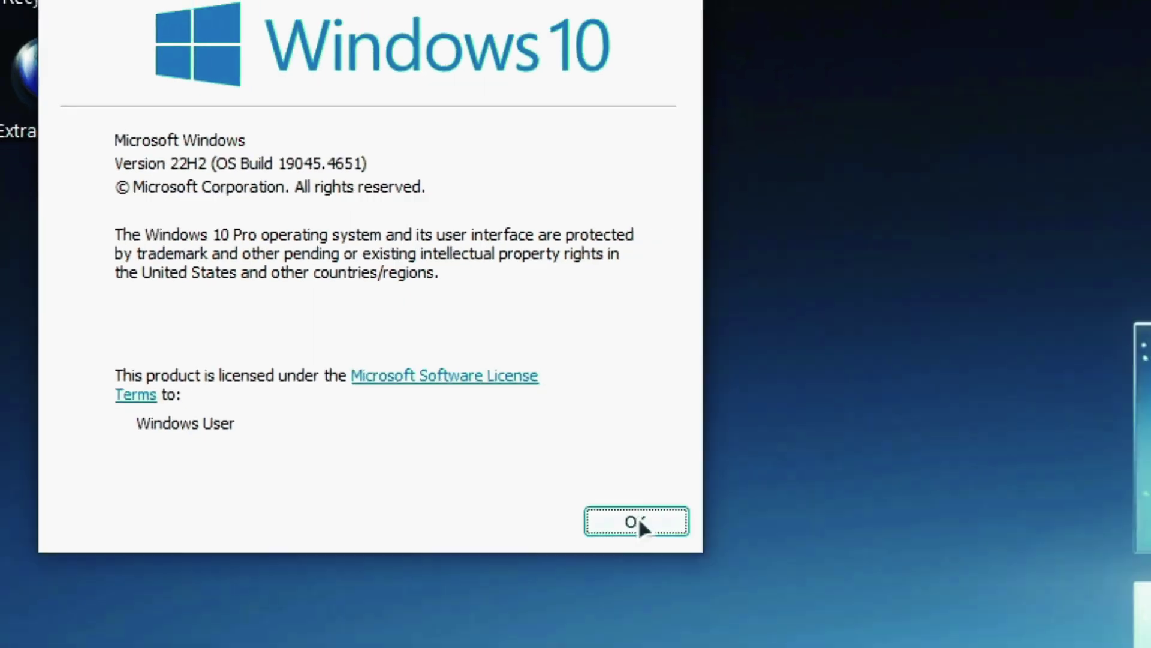
pyautogui.click(820, 642)
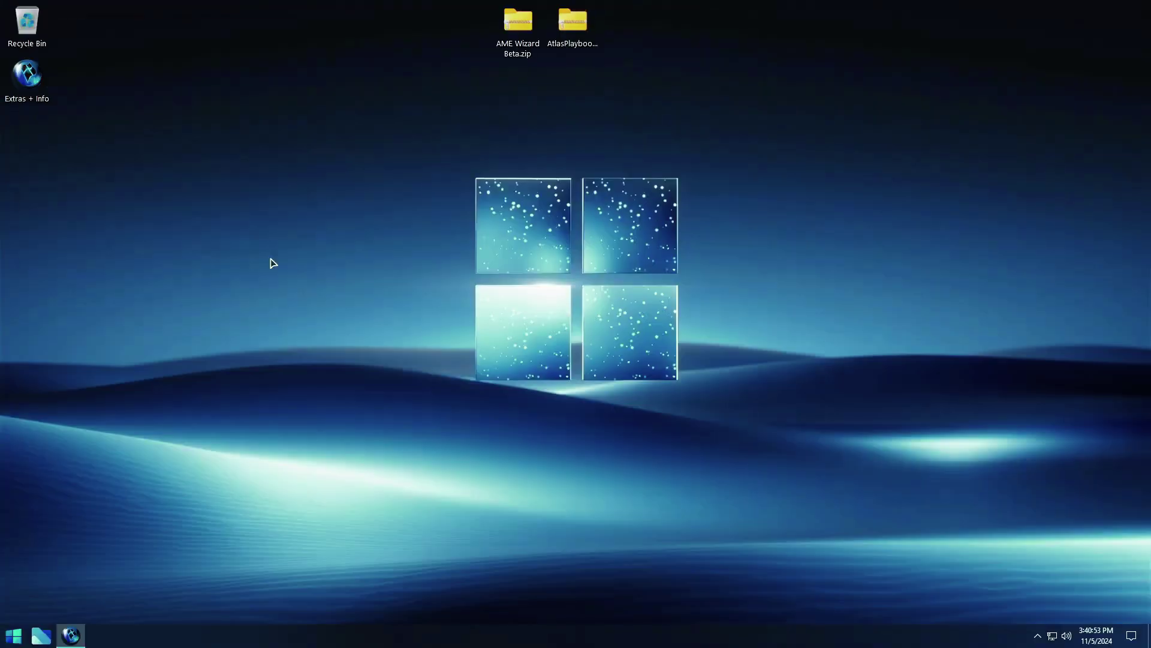
# Step: Check the background processes and the CPU and memory usage of the X-Lite build in Task Manager, and close it
pyautogui.rightClick(688, 638)
pyautogui.click(719, 577)
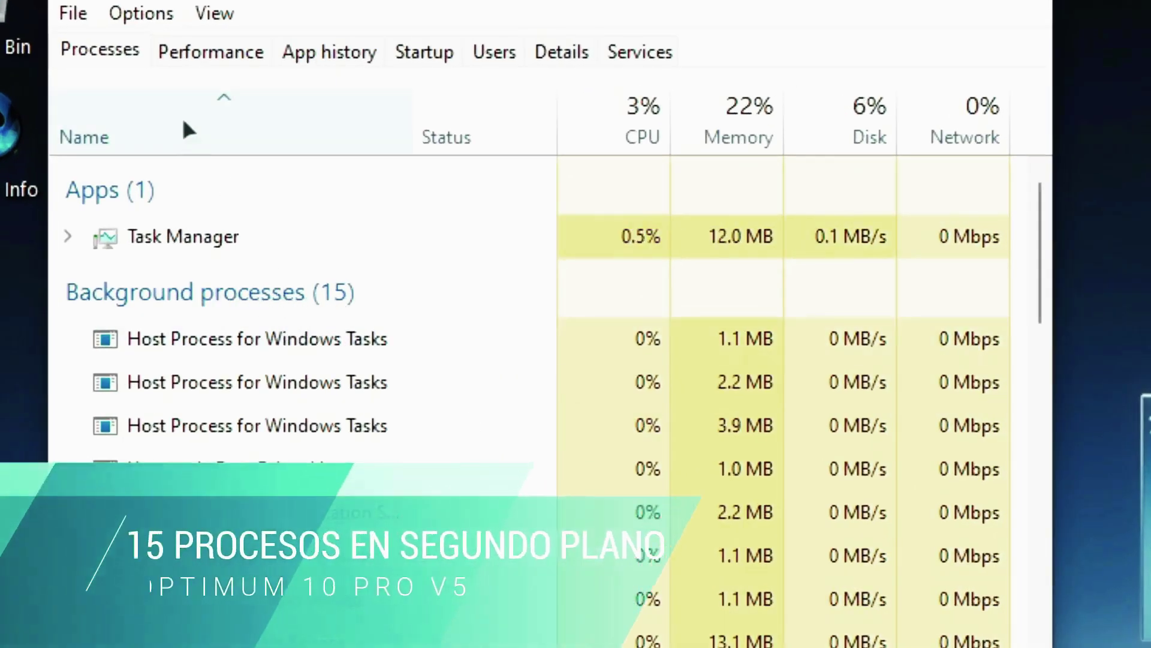
pyautogui.click(211, 52)
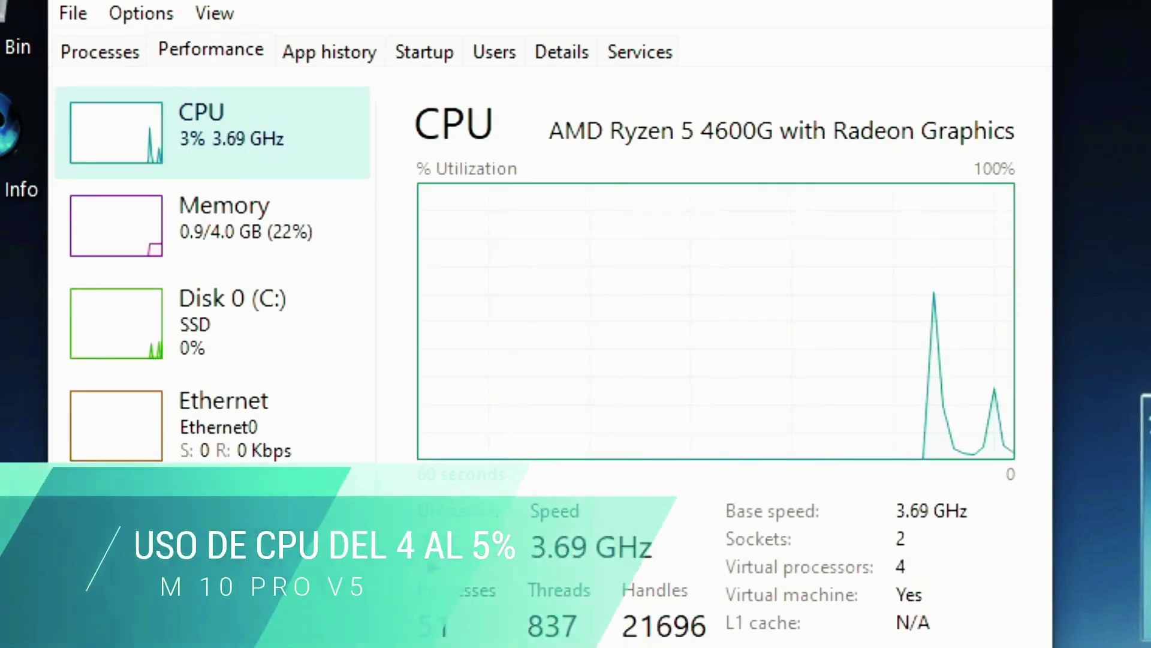
pyautogui.click(205, 239)
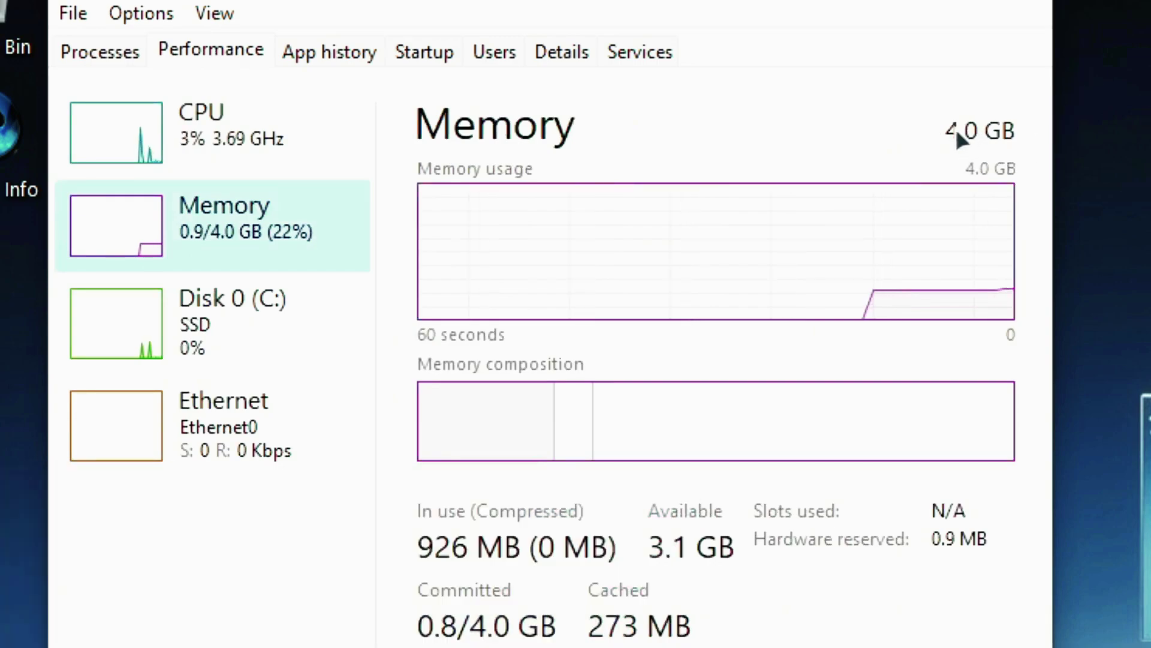
pyautogui.click(1017, 2)
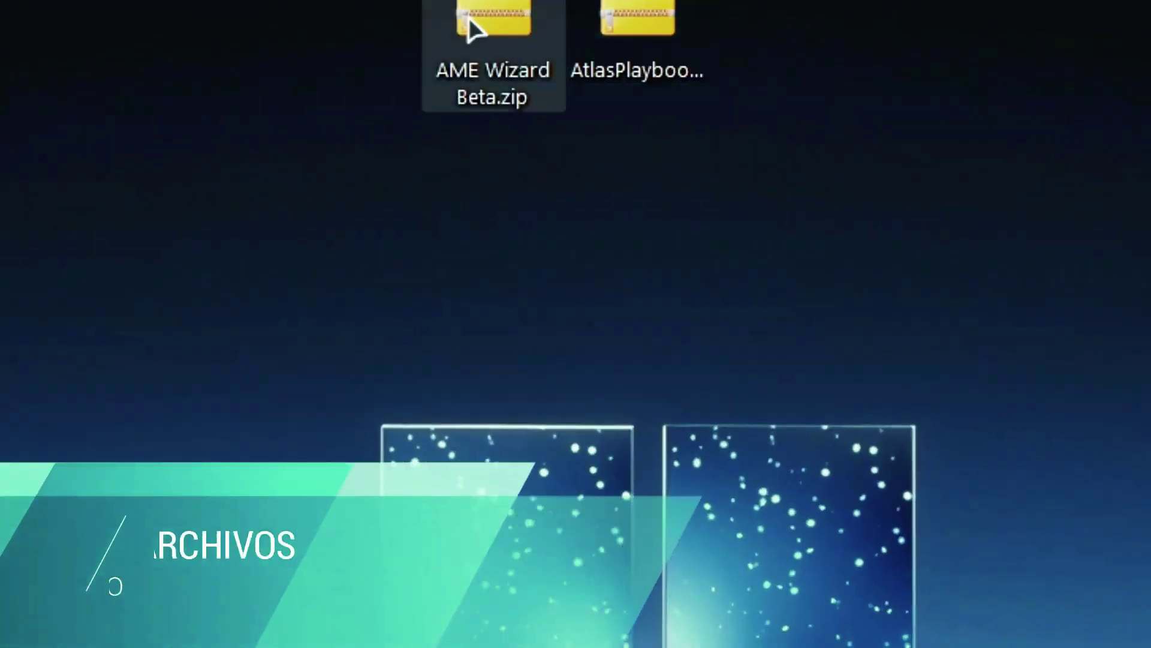
# Step: Extract AME Wizard Beta.zip to a folder on the desktop and close the window showing the extracted files
pyautogui.rightClick(494, 21)
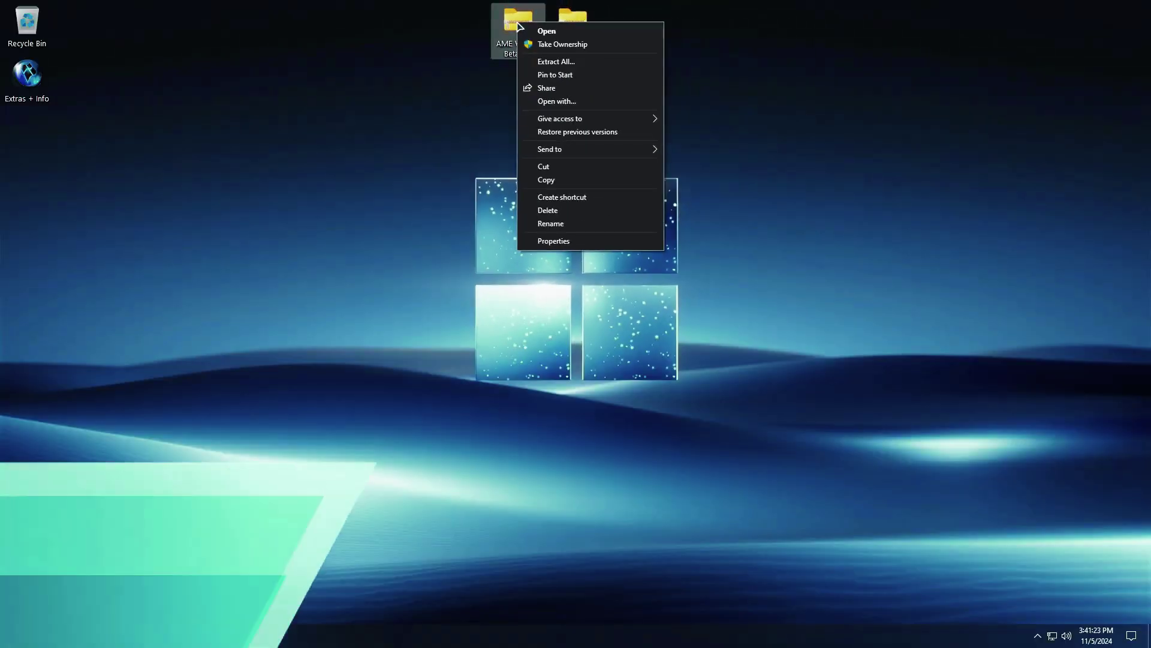
pyautogui.click(543, 62)
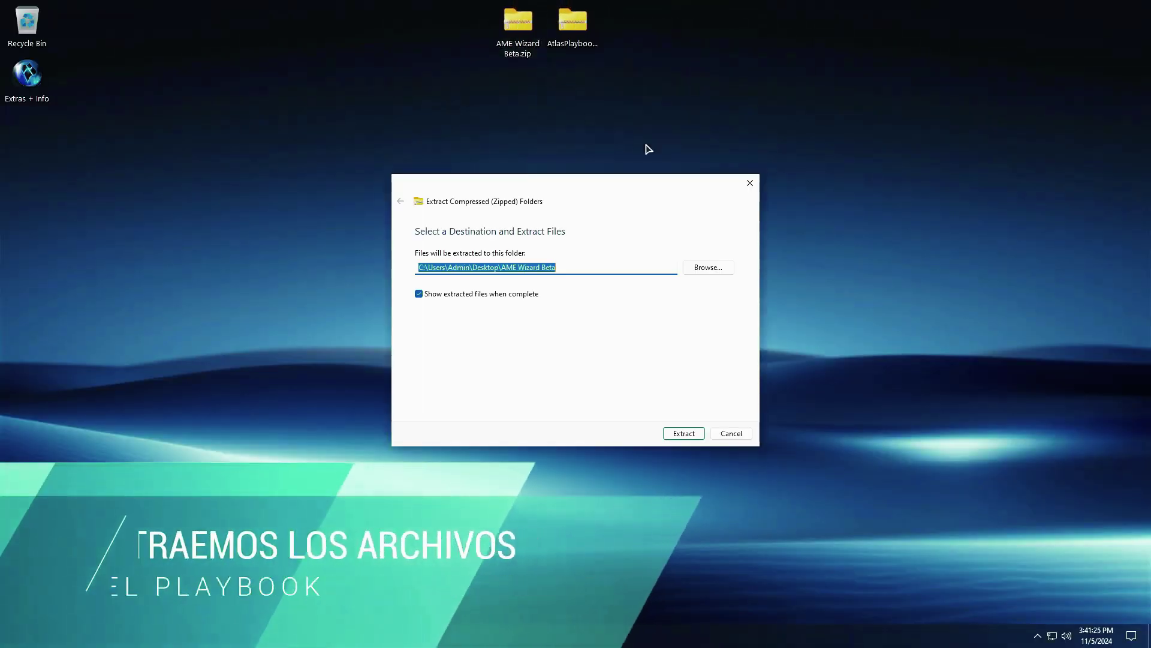
pyautogui.click(684, 433)
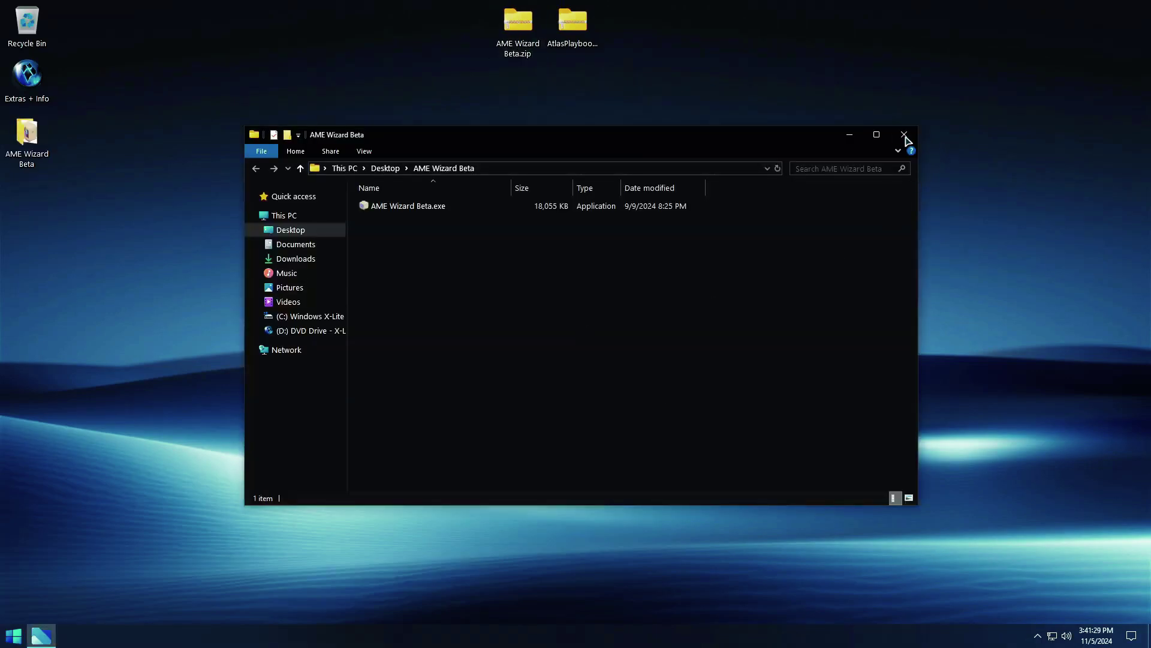
pyautogui.click(904, 135)
# Step: Extract AtlasPlaybook_v0.4.0.zip to a folder on the desktop and close the window showing the extracted files
pyautogui.click(575, 48)
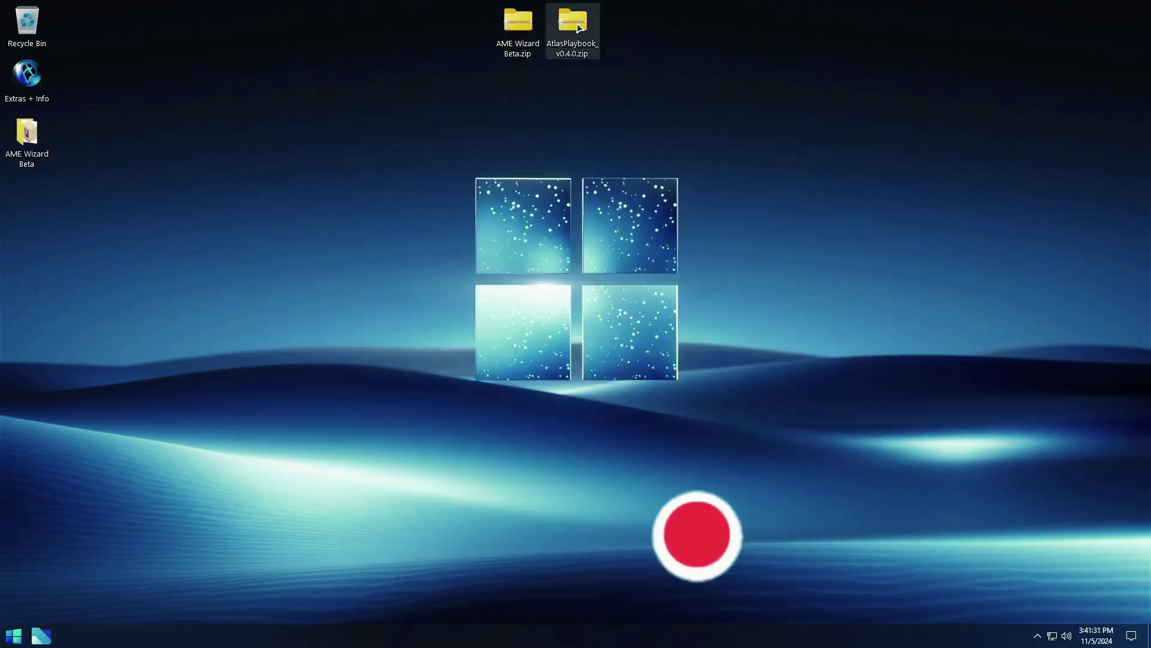
pyautogui.rightClick(576, 24)
pyautogui.click(616, 62)
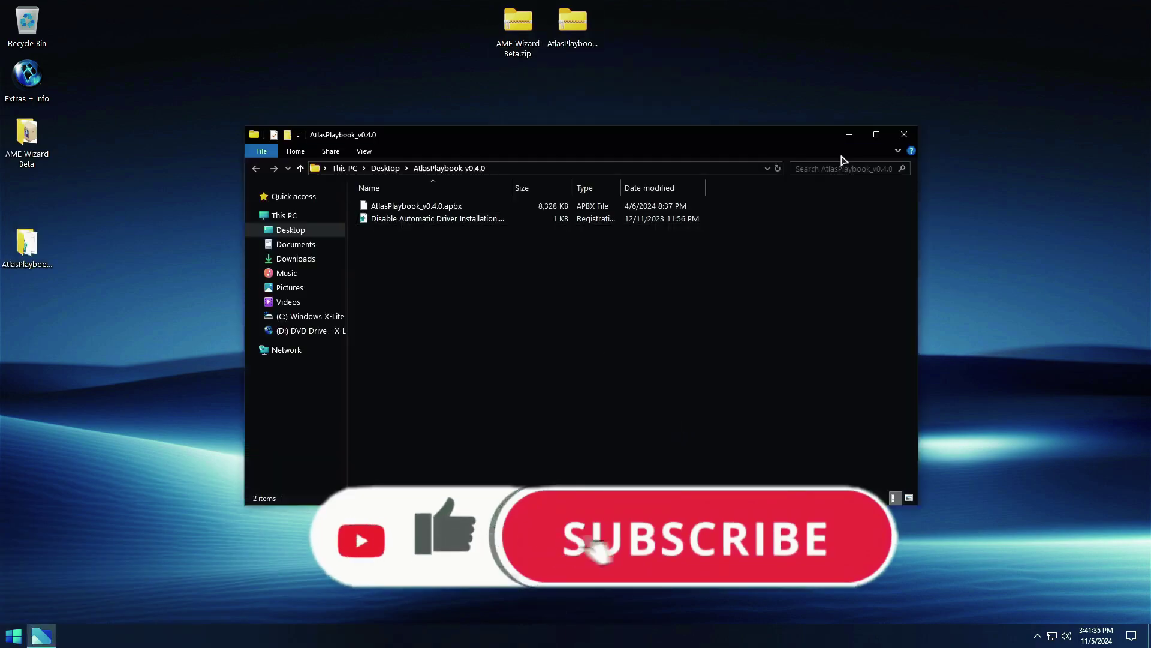
pyautogui.click(903, 134)
# Step: Permanently delete both zip archives from the desktop and move the AME Wizard Beta and AtlasPlaybook folders into their place
pyautogui.moveTo(664, 133); pyautogui.dragTo(513, 8)
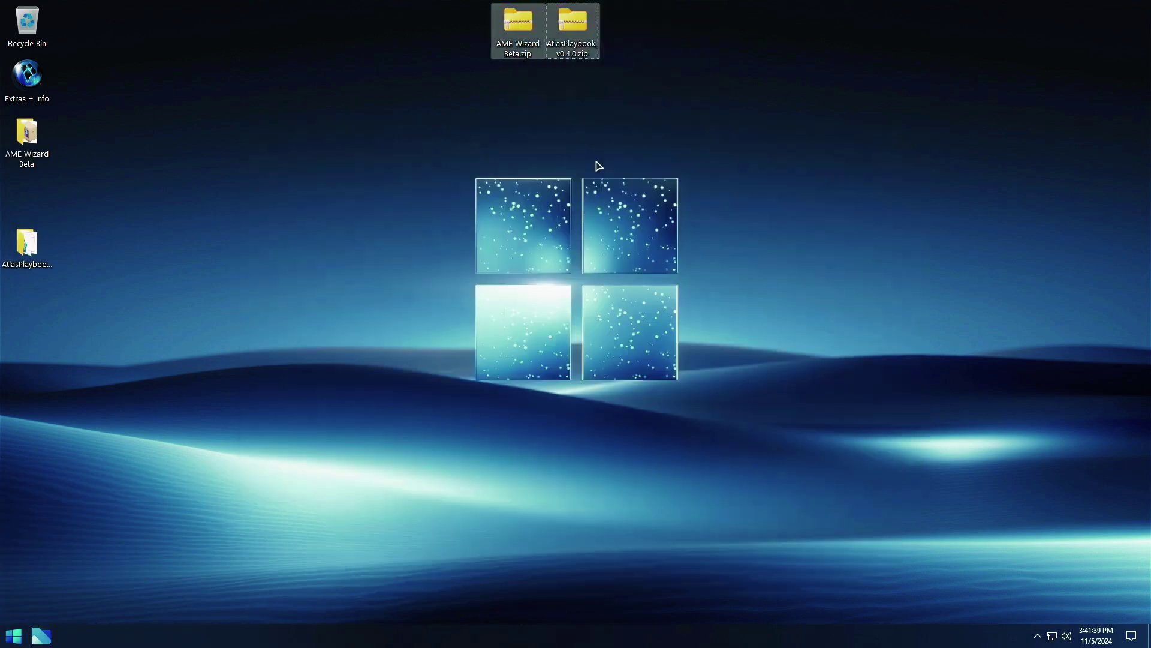
pyautogui.hotkey('shift', 'Delete')
pyautogui.press('Return')
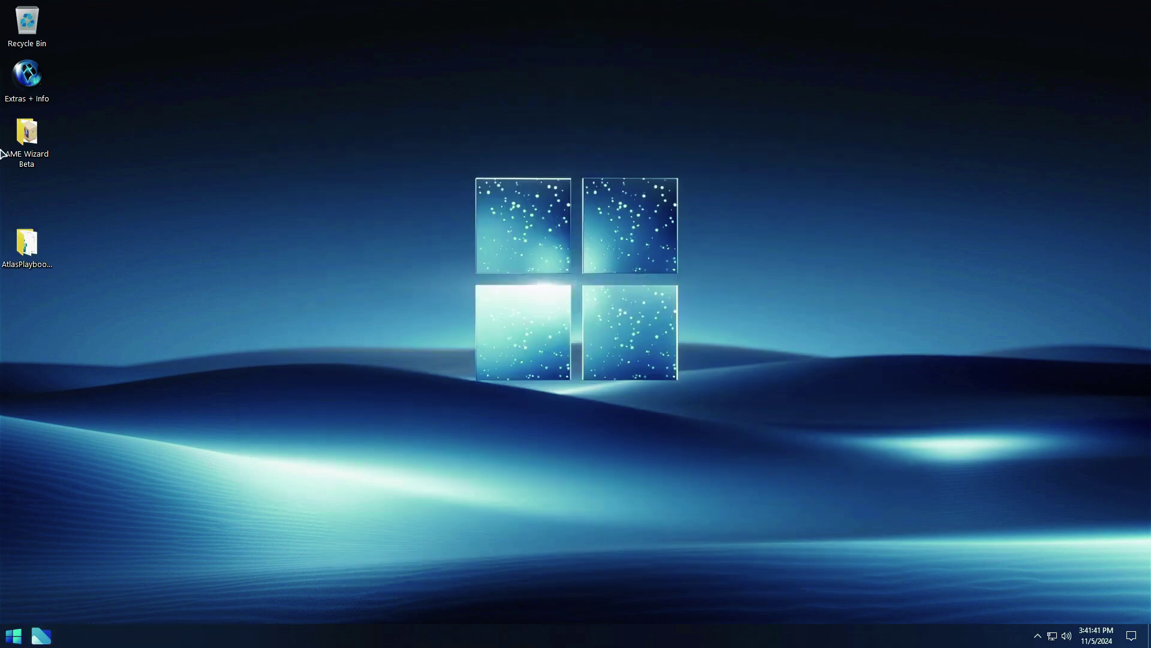
pyautogui.moveTo(24, 144); pyautogui.dragTo(531, 36)
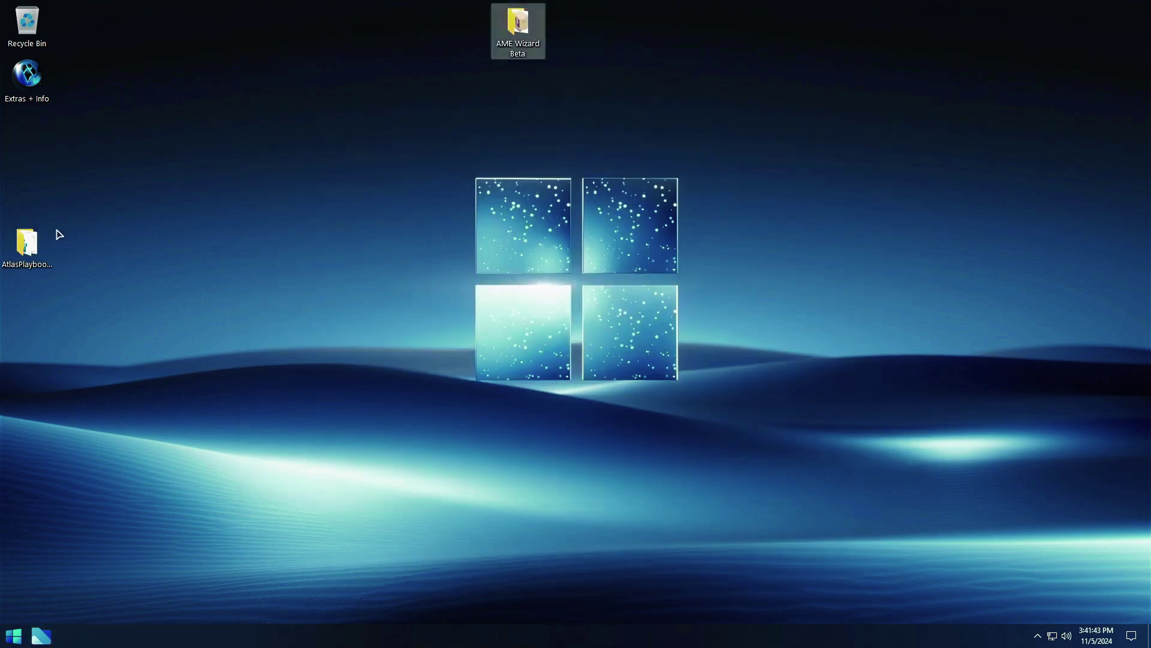
pyautogui.moveTo(53, 238); pyautogui.dragTo(600, 33)
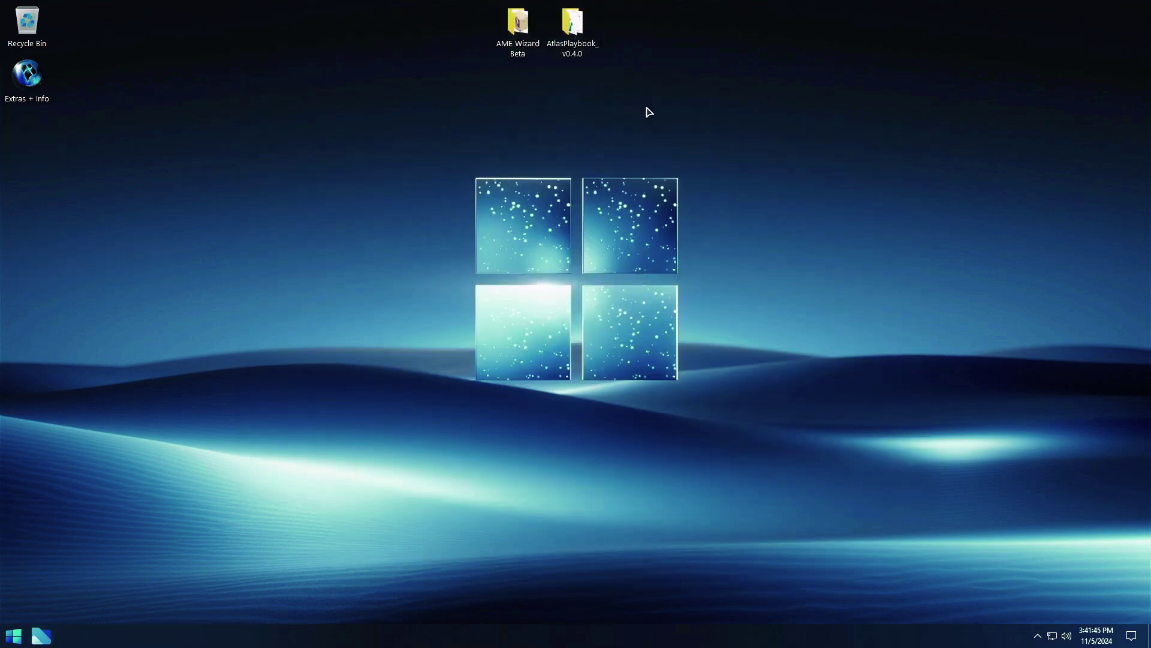
# Step: Run AME Wizard Beta.exe from the AME Wizard Beta folder and close the folder window
pyautogui.doubleClick(518, 24)
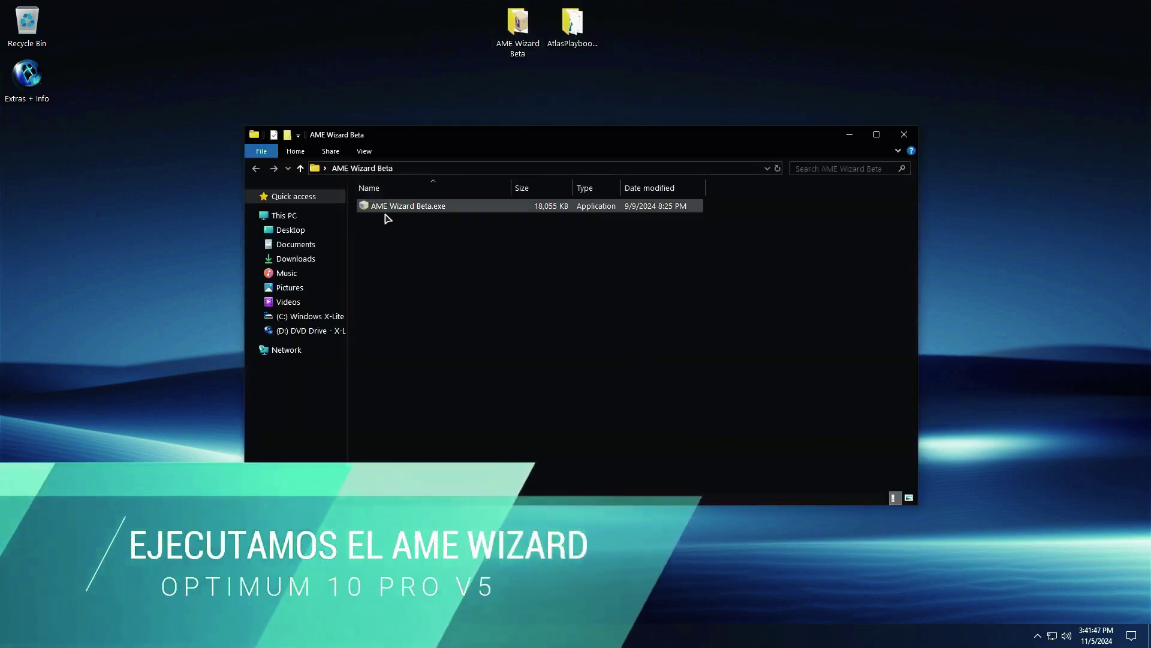
pyautogui.click(398, 209)
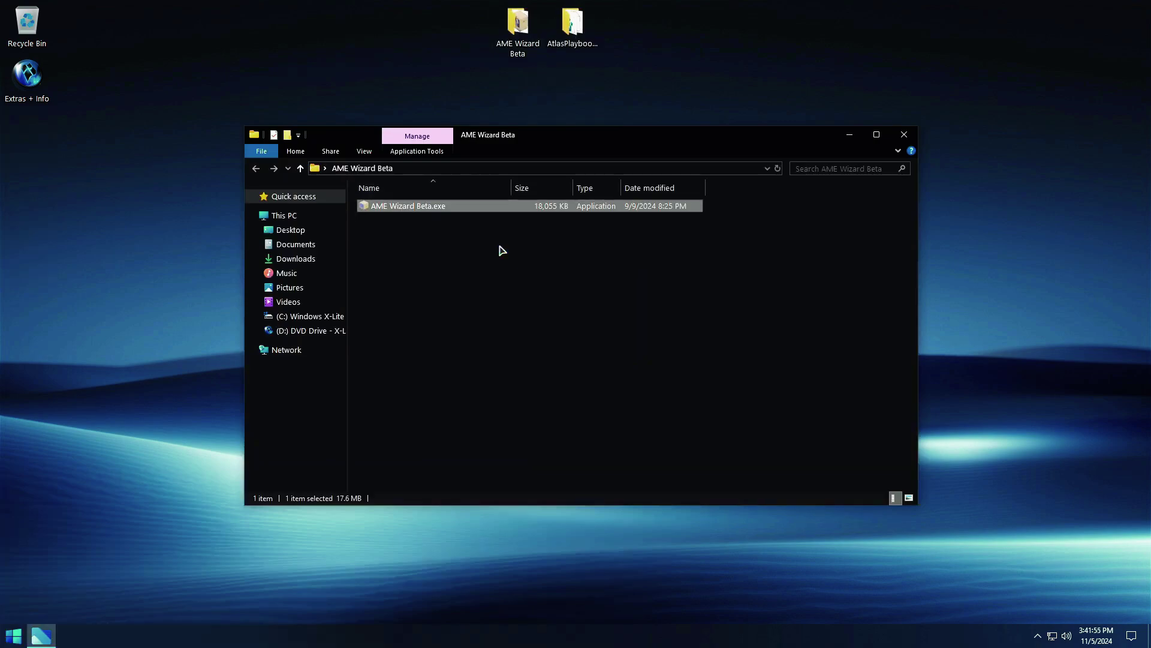
pyautogui.click(904, 135)
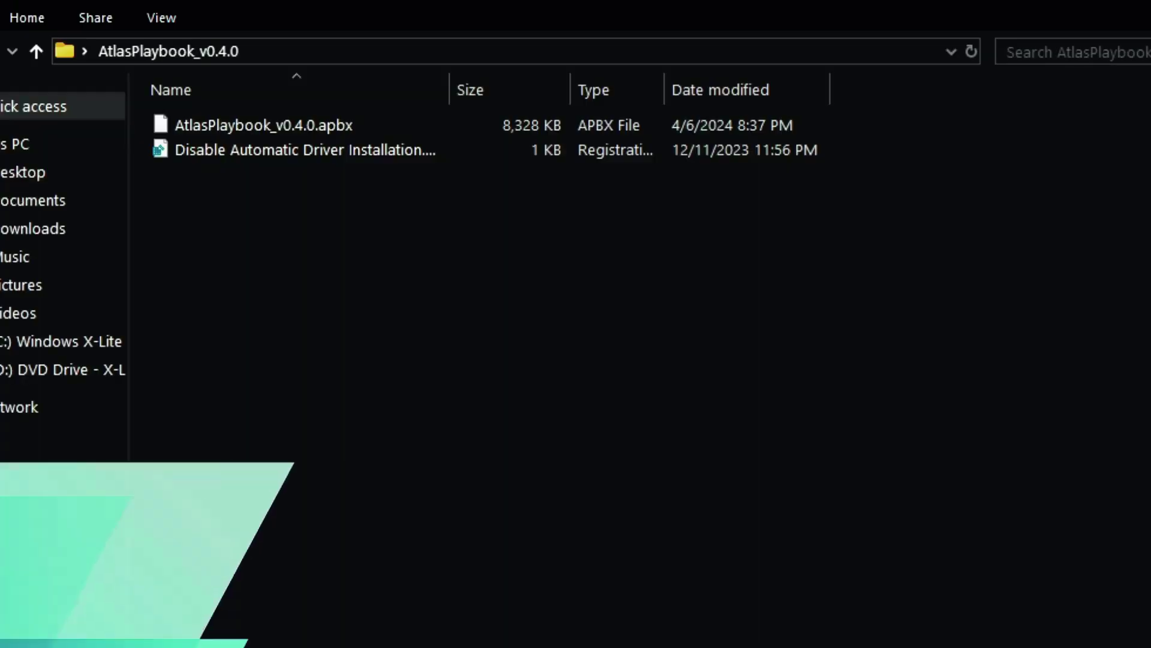
# Step: Merge Disable Automatic Driver Installation.reg from the AtlasPlaybook_v0.4.0 folder into the registry and dismiss the confirmation
pyautogui.click(460, 157)
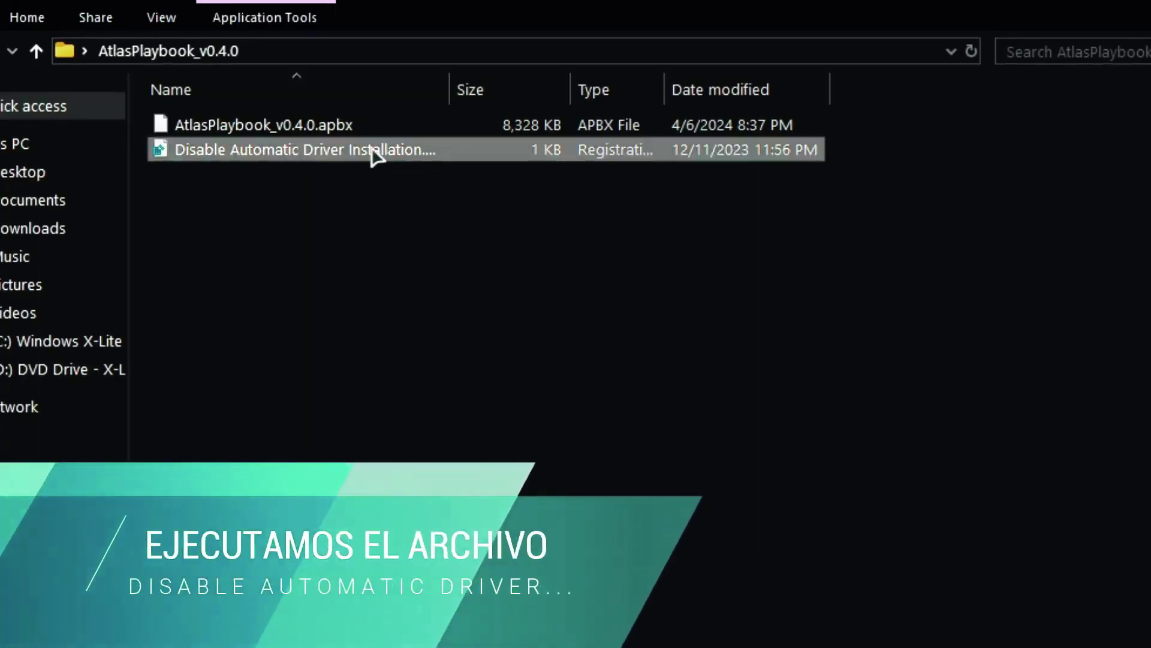
pyautogui.doubleClick(332, 158)
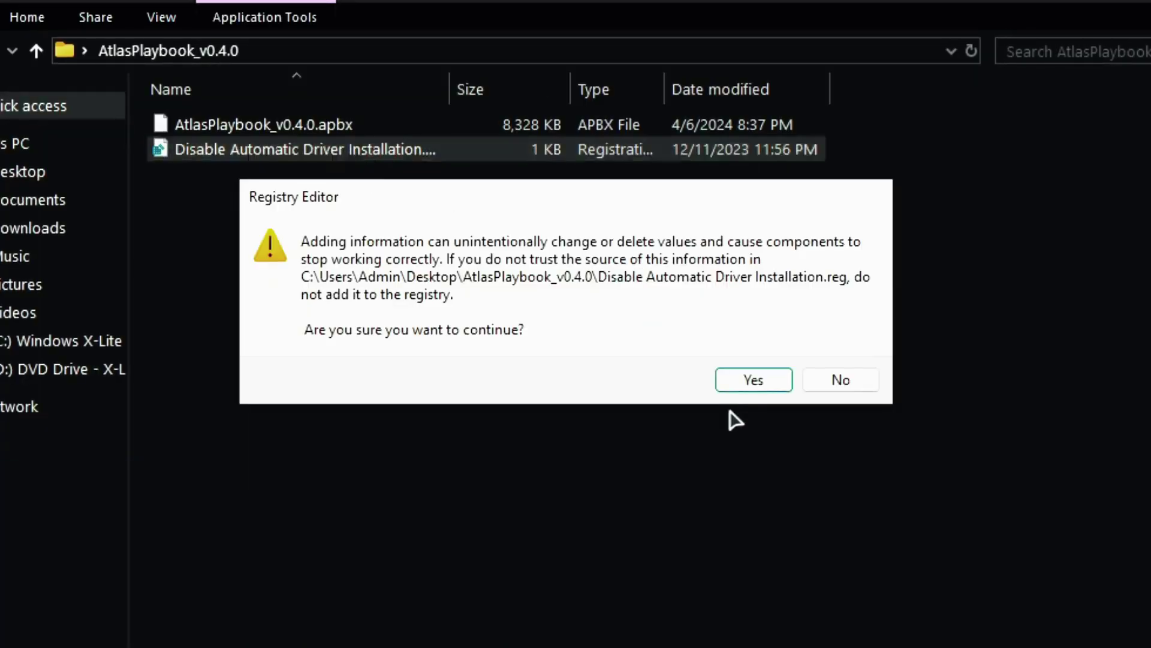
pyautogui.click(752, 384)
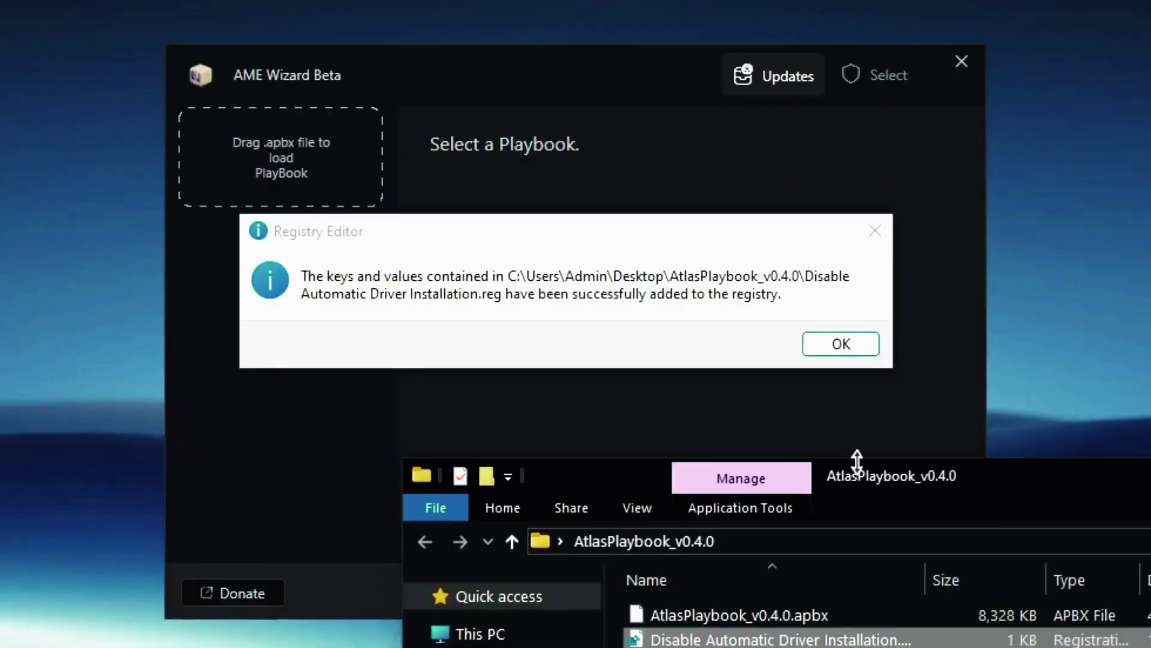
pyautogui.click(840, 346)
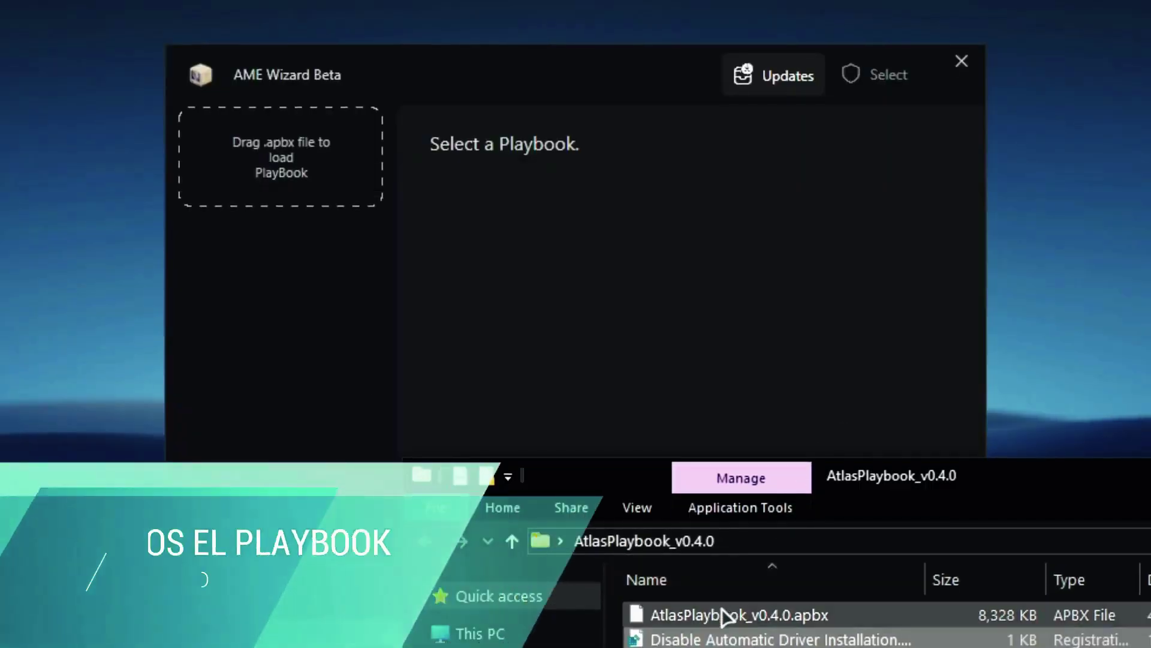
# Step: Load AtlasPlaybook_v0.4.0.apbx into AME Wizard Beta and get the playbook folder window out of the way
pyautogui.moveTo(719, 618); pyautogui.dragTo(291, 171)
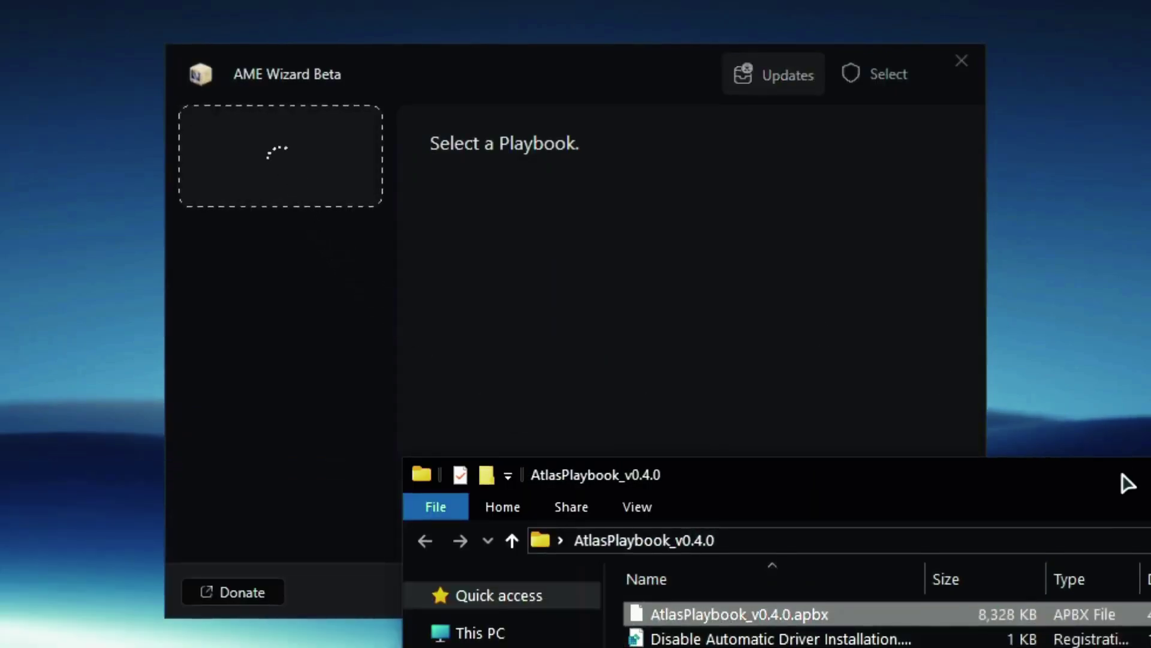
pyautogui.moveTo(1122, 473); pyautogui.dragTo(231, 324)
pyautogui.click(670, 314)
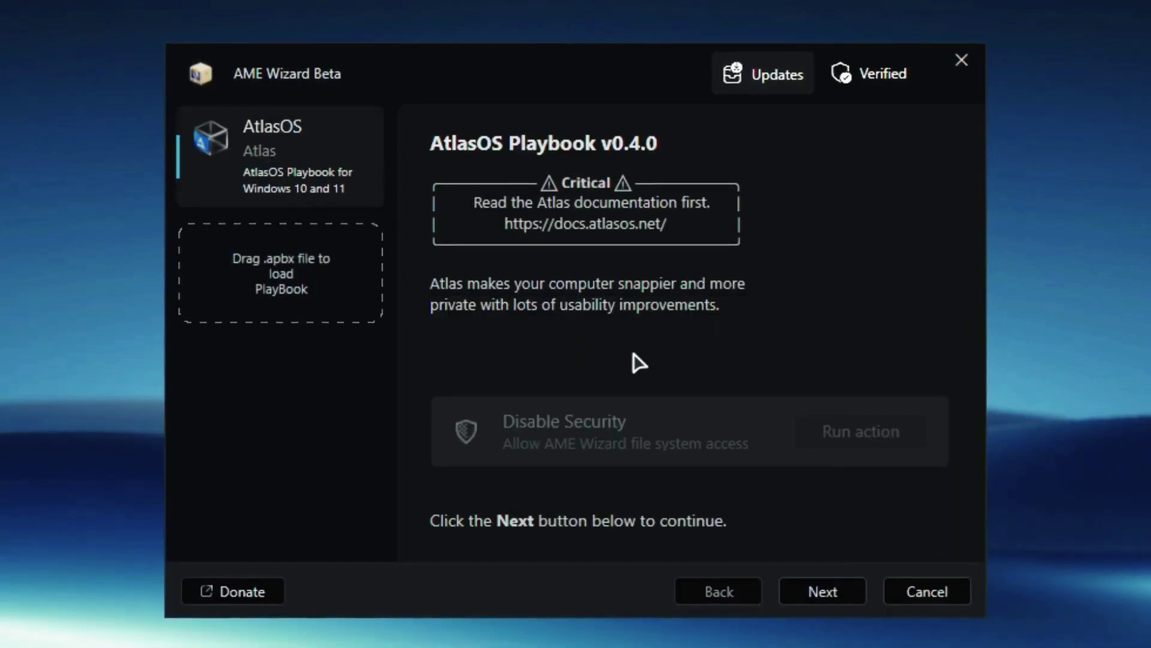
# Step: Proceed past the AtlasOS Playbook introduction, view the available updates, and close the updates window
pyautogui.click(823, 591)
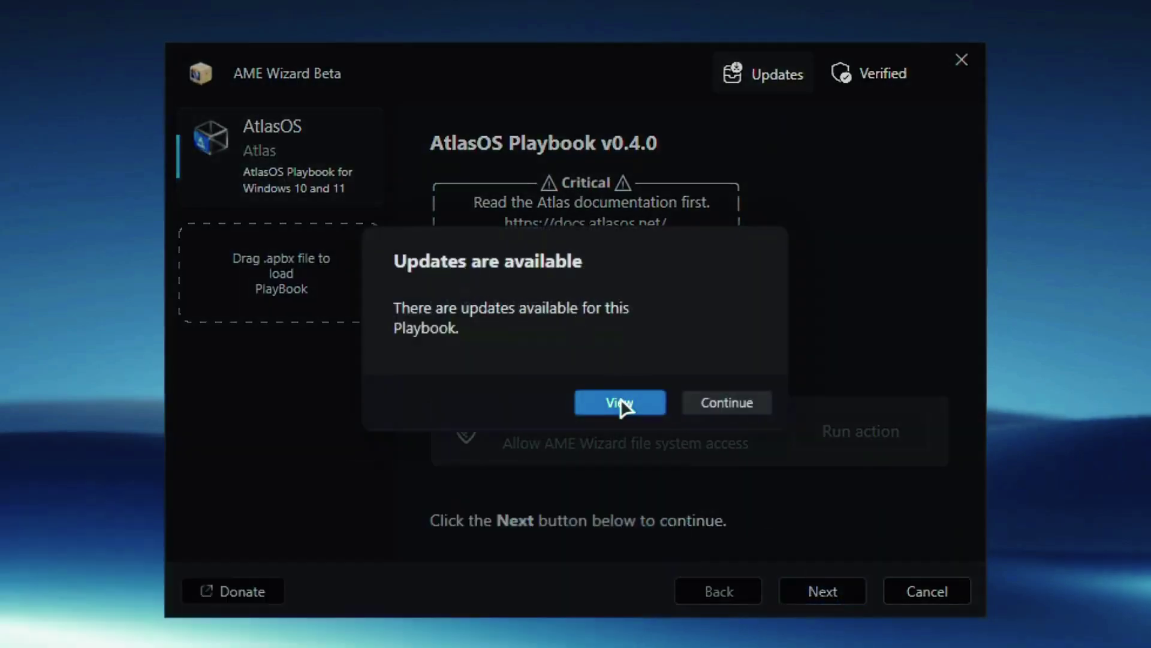
pyautogui.click(621, 405)
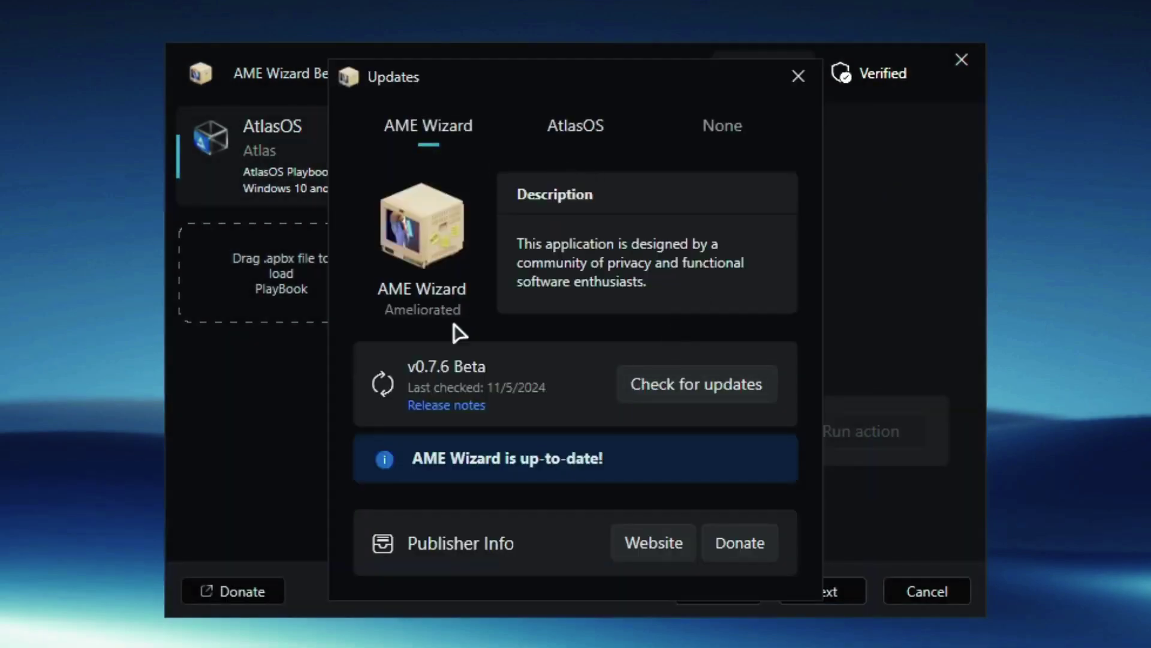
pyautogui.click(797, 78)
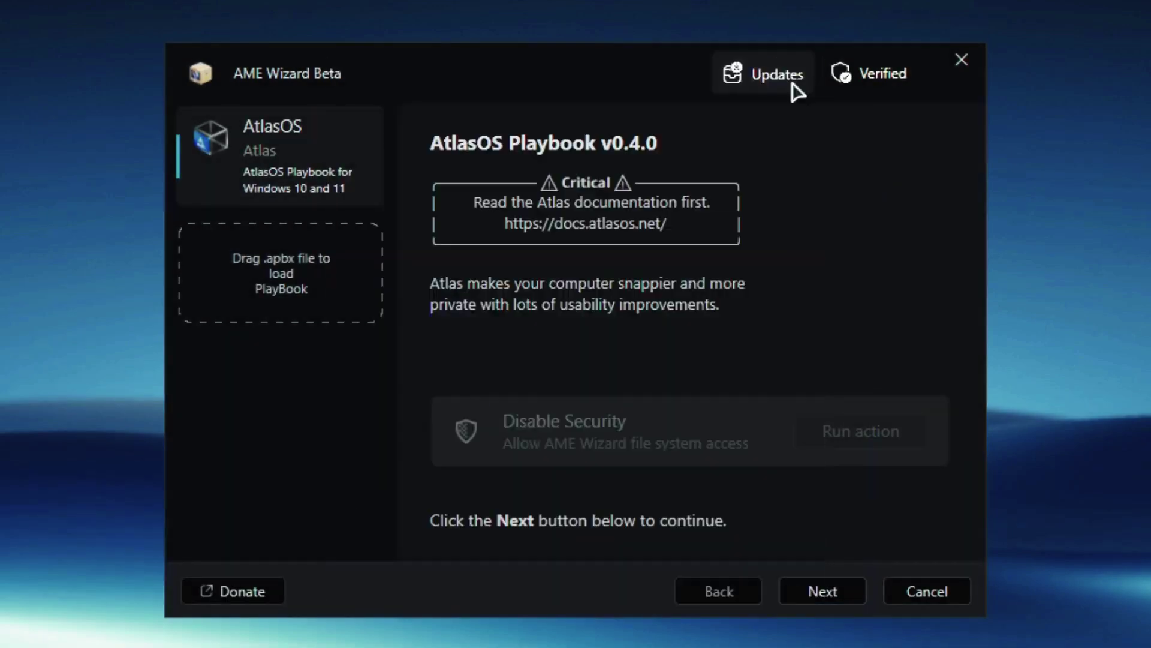
# Step: Continue without updating the playbook, proceed past the requirements check, and agree to the license agreement
pyautogui.click(818, 594)
pyautogui.click(749, 401)
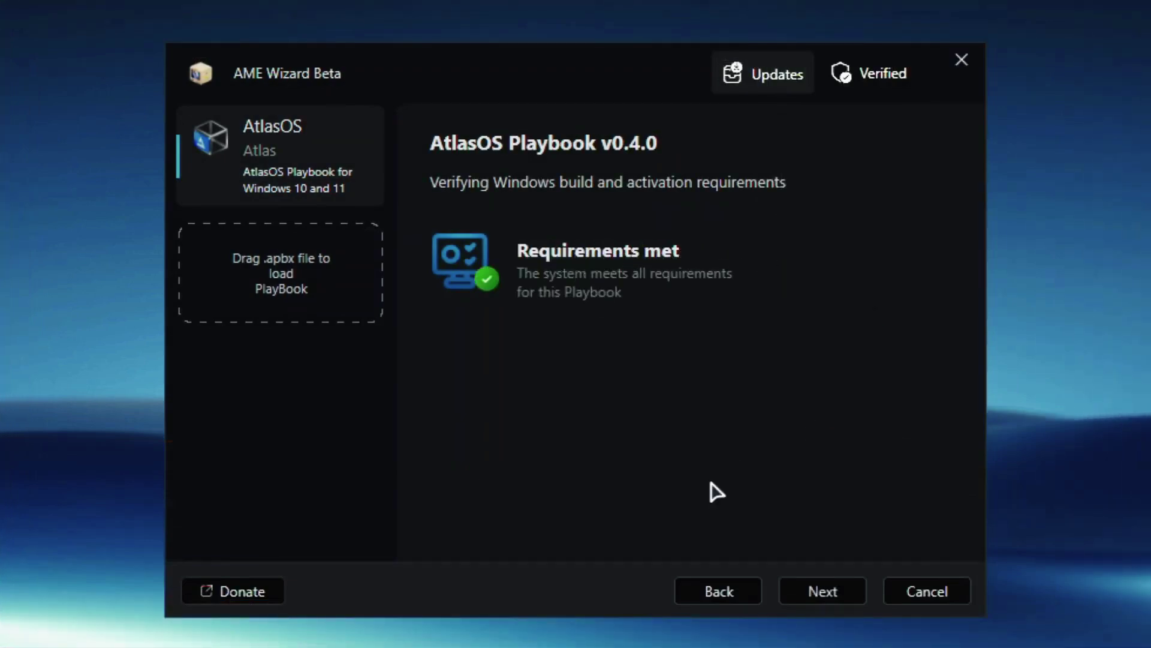
pyautogui.click(820, 598)
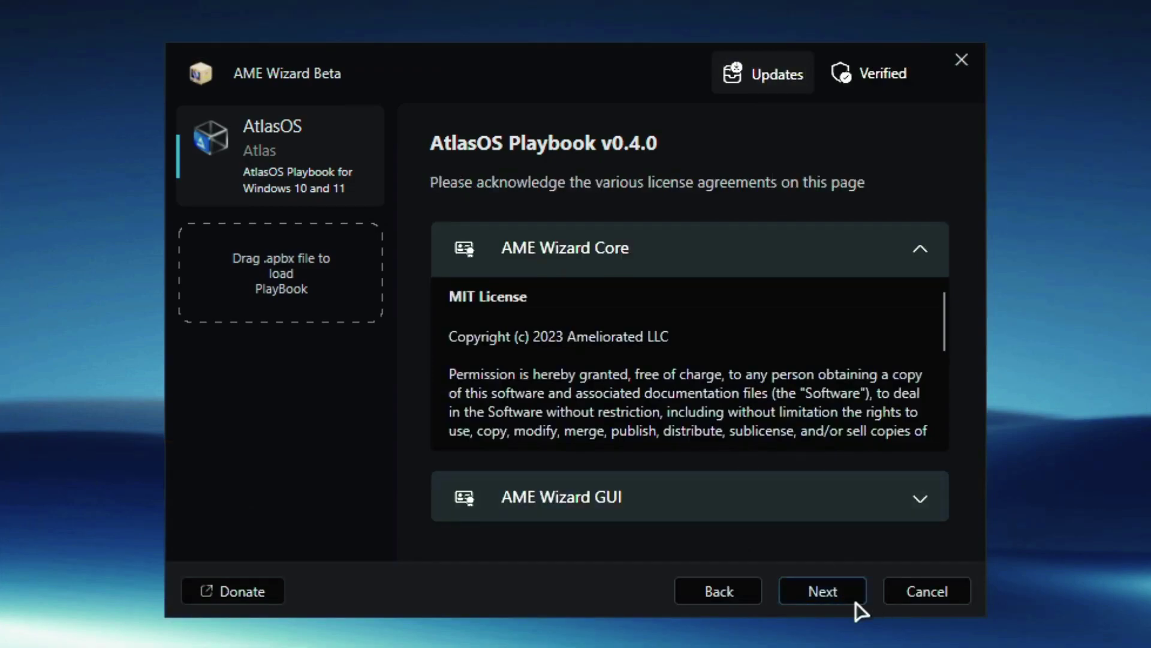
pyautogui.click(829, 597)
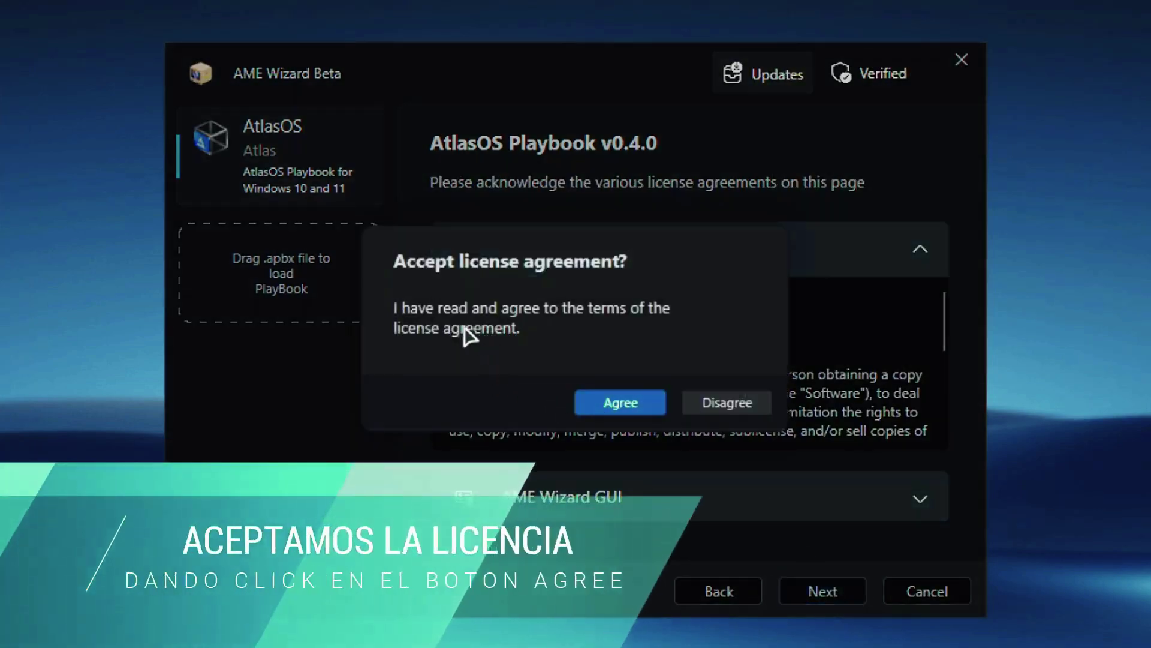
pyautogui.click(618, 406)
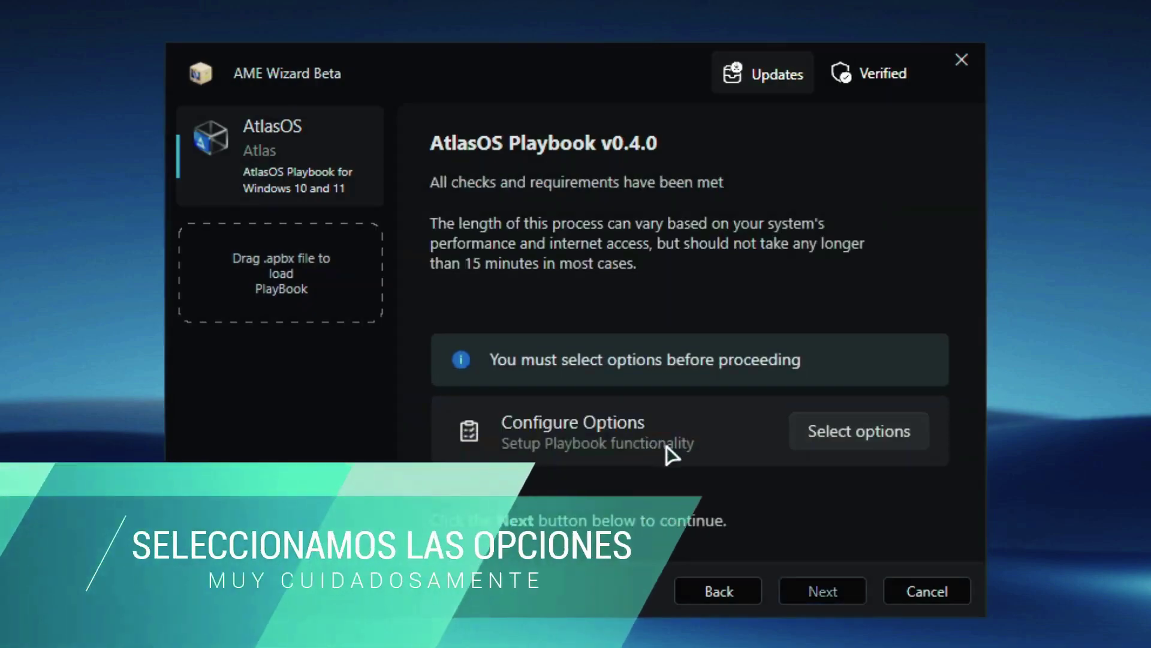
# Step: Start configuring the playbook options, choosing Disable Defender and keeping Default Windows Mitigations
pyautogui.click(865, 434)
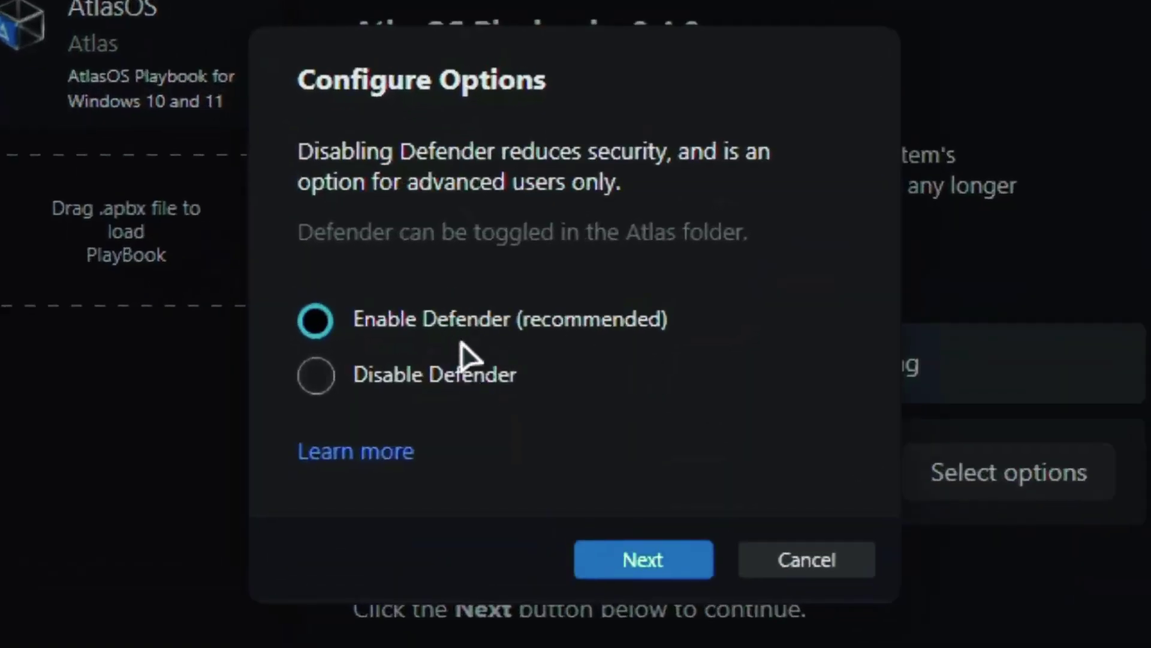
pyautogui.click(424, 384)
pyautogui.click(647, 561)
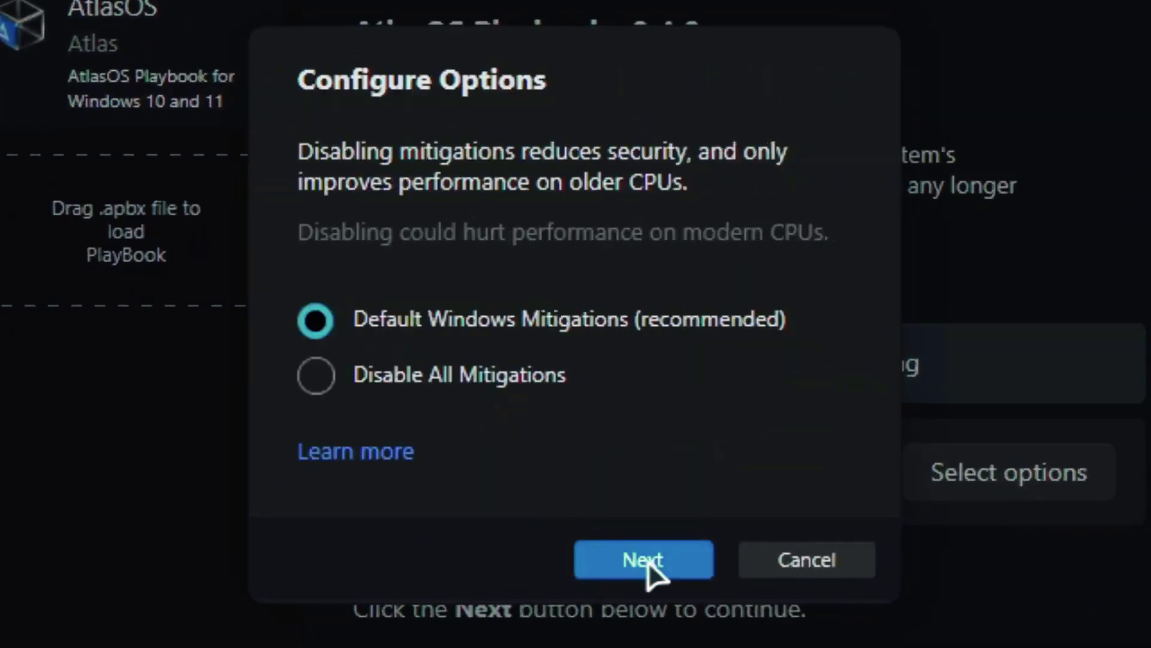
pyautogui.click(686, 574)
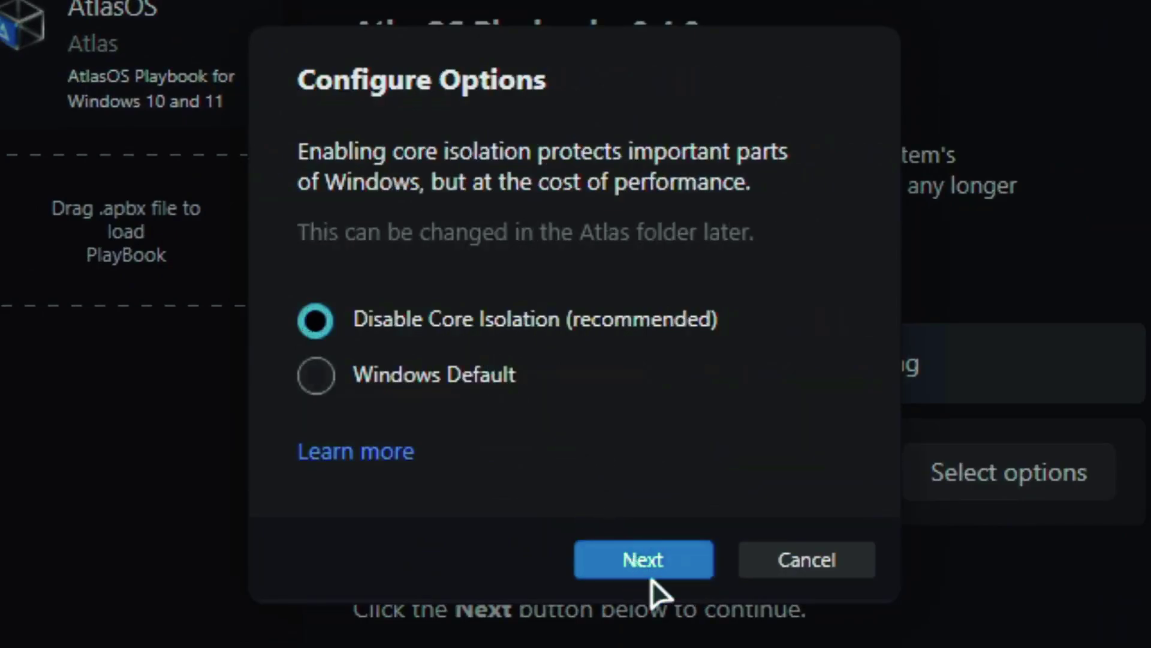
# Step: Accept the options disabling core isolation, printing, Bluetooth, power saving and notifications, with Remove Microsoft Edge and Install a Browser enabled
pyautogui.click(656, 579)
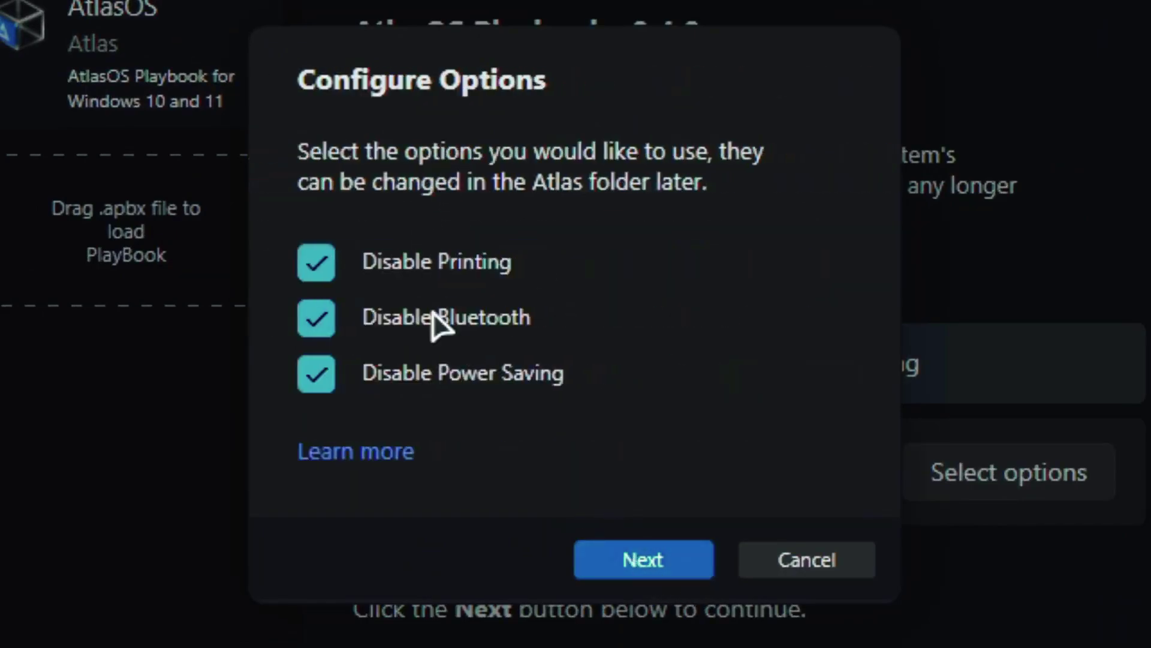
pyautogui.click(653, 570)
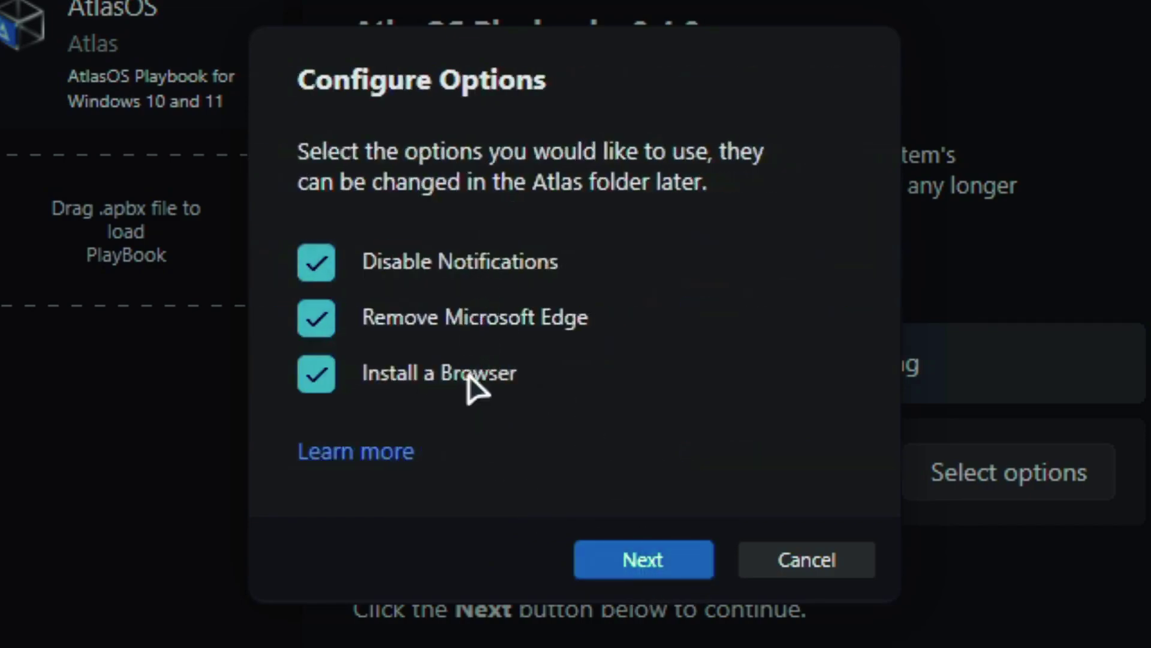
pyautogui.click(643, 560)
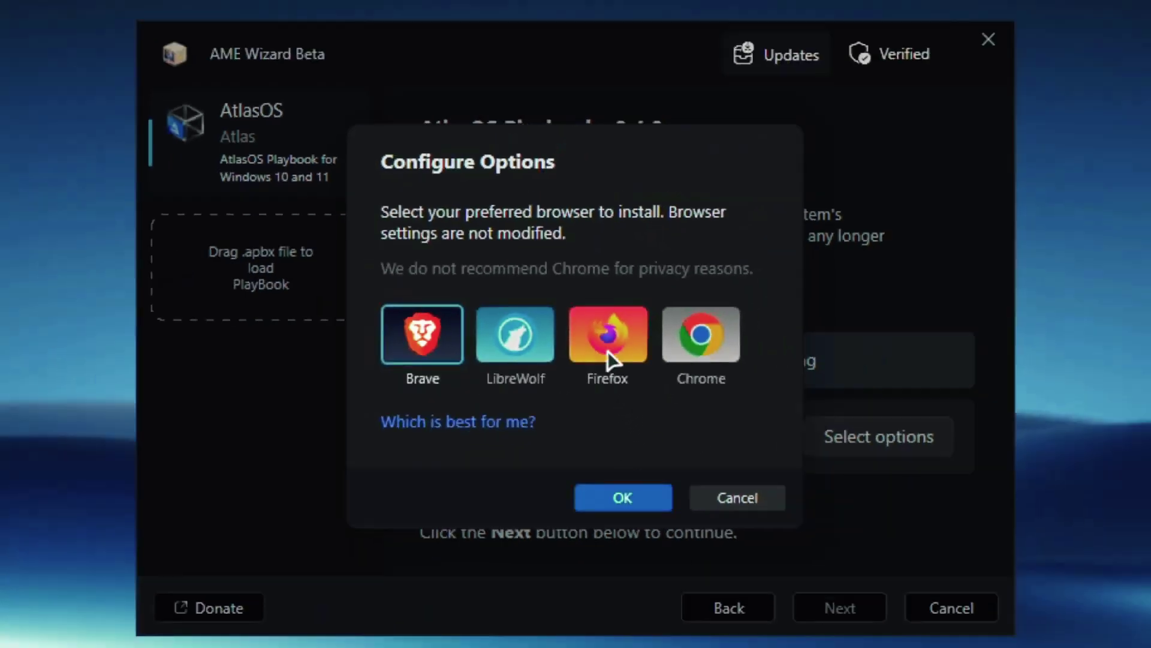
# Step: Choose Firefox as the browser to install, finish configuring the options, and start applying the AtlasOS Playbook
pyautogui.click(623, 354)
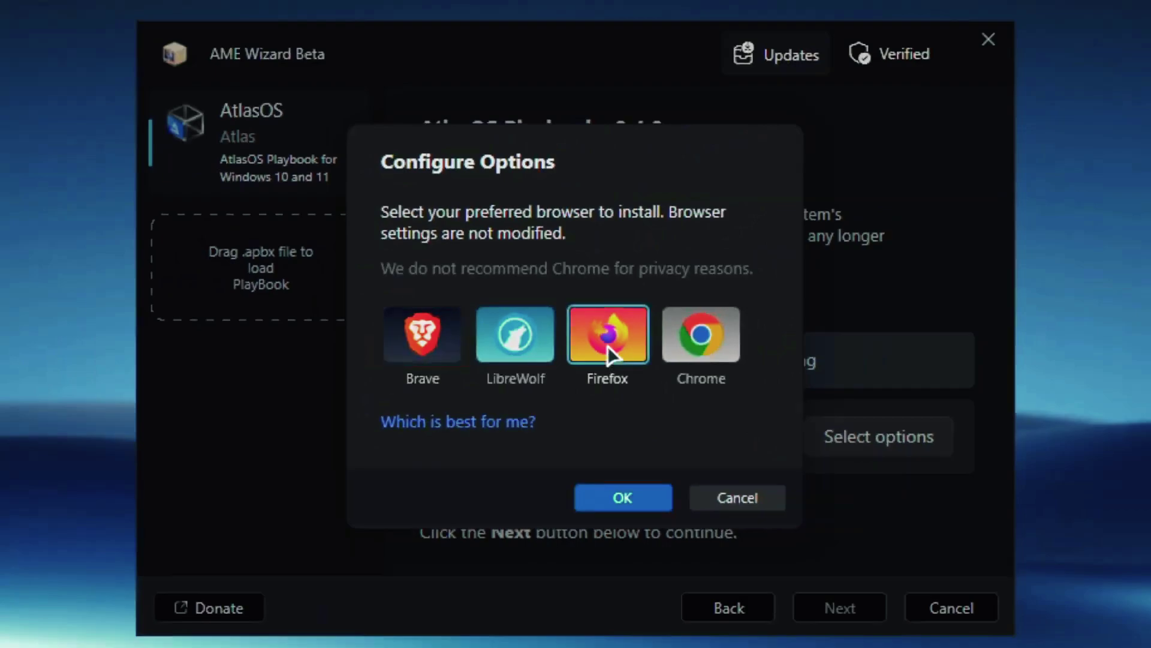
pyautogui.click(625, 502)
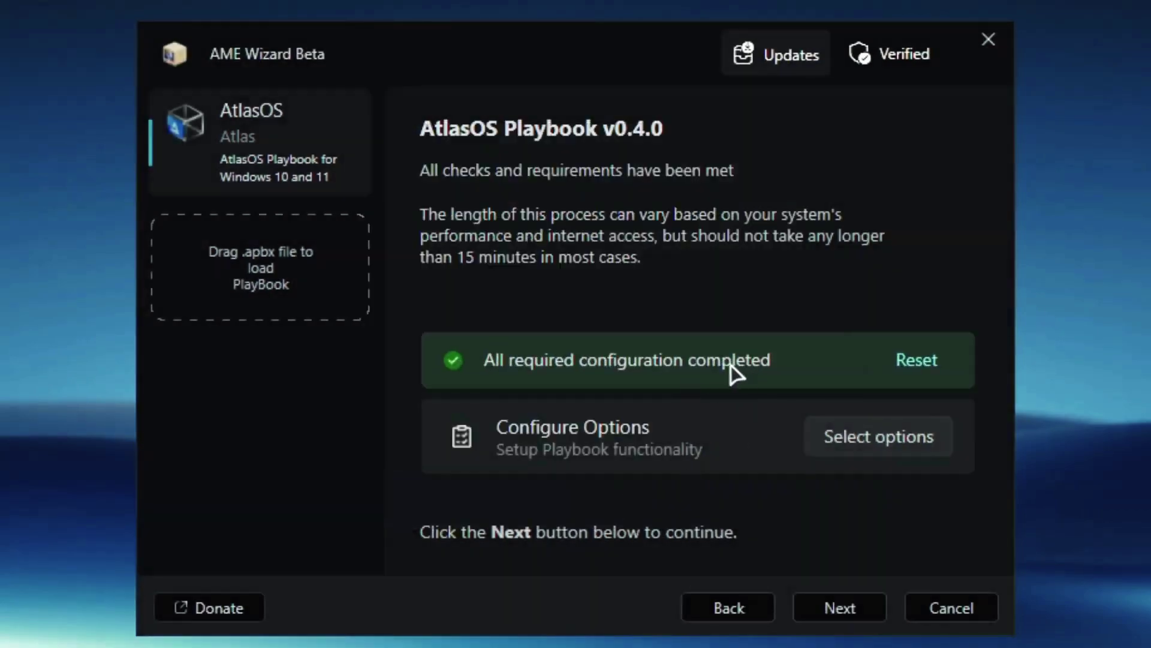
pyautogui.click(832, 614)
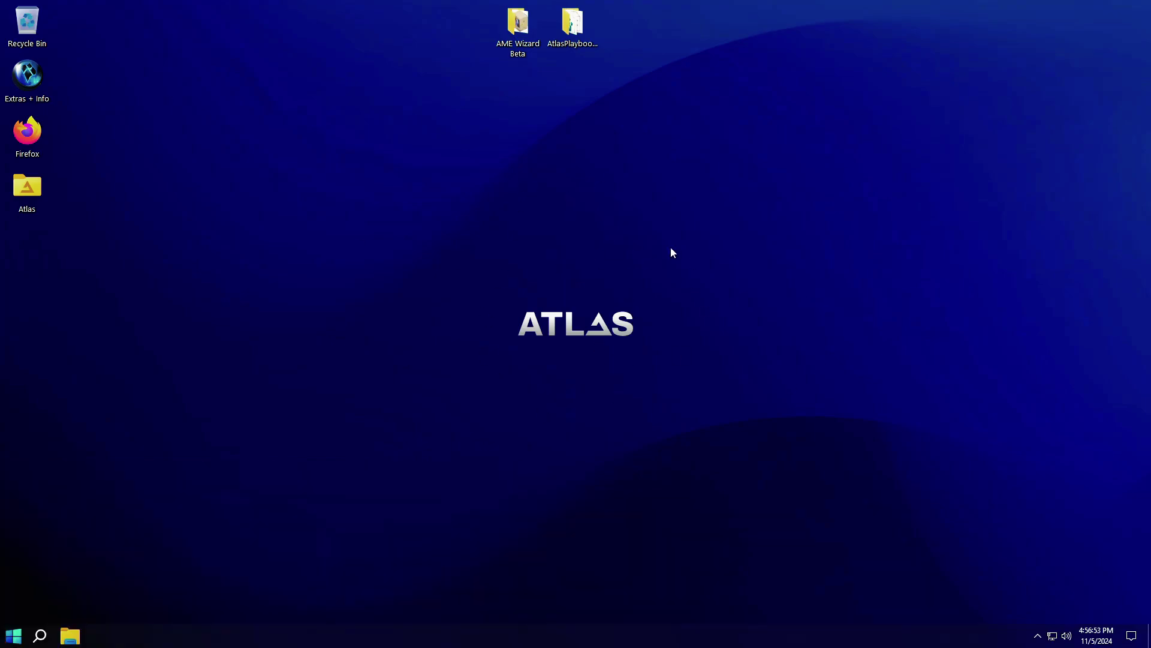
# Step: Open the Atlas desktop folder in a maximized window and examine its Software, Drivers and General Configuration subfolders
pyautogui.doubleClick(27, 190)
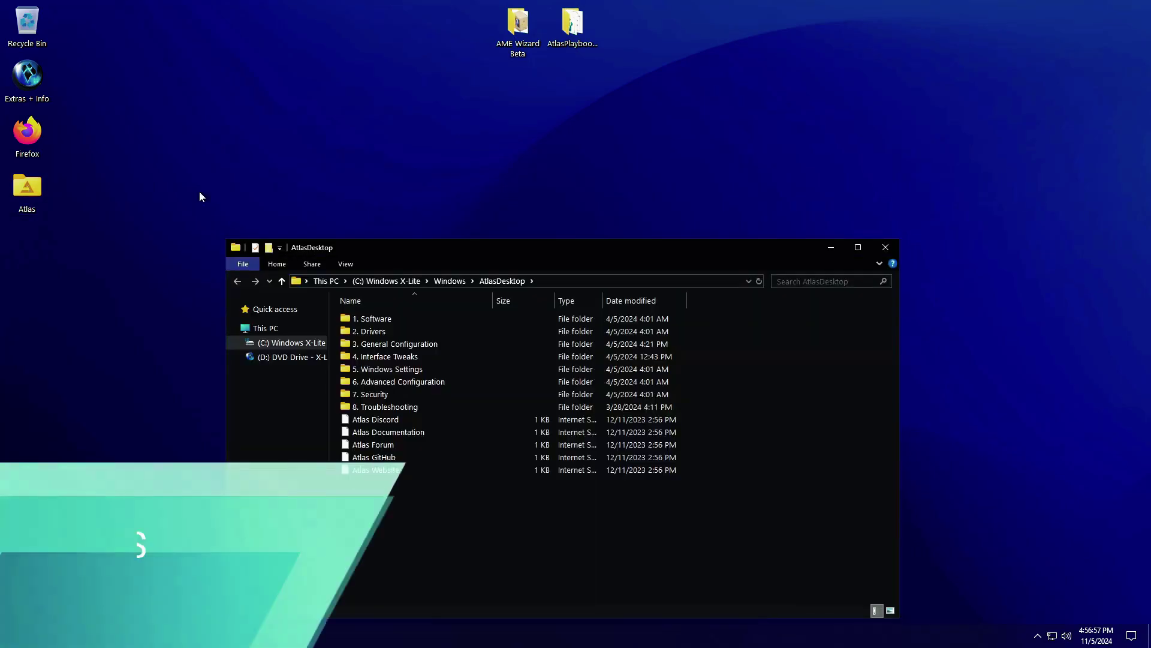
pyautogui.click(858, 247)
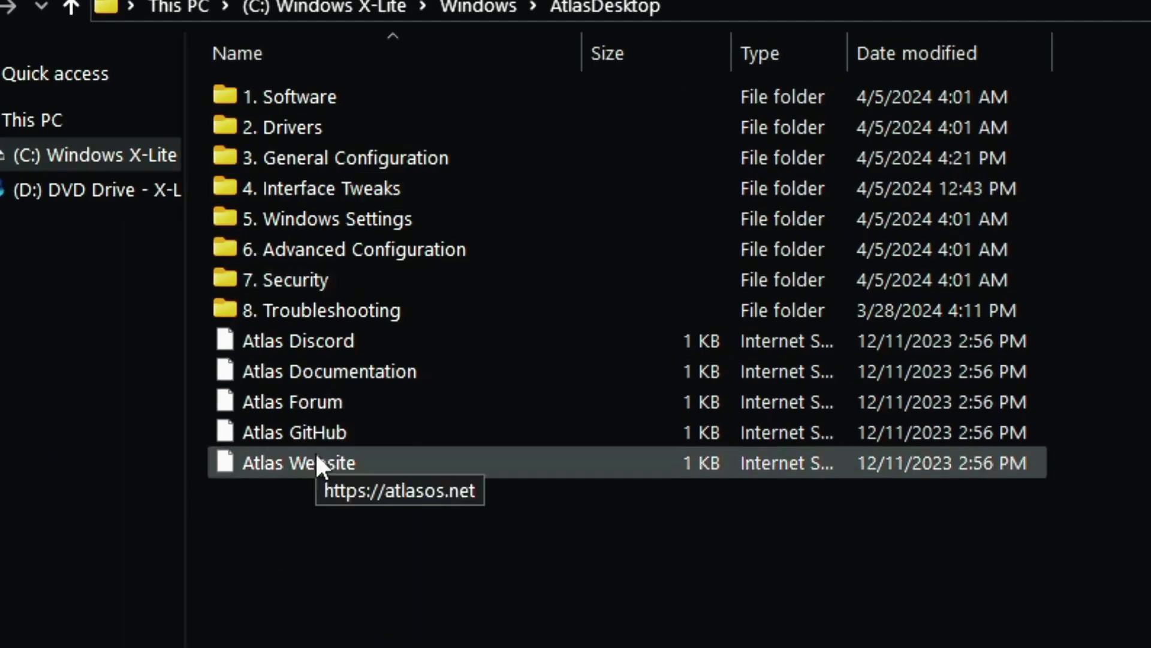
pyautogui.doubleClick(283, 100)
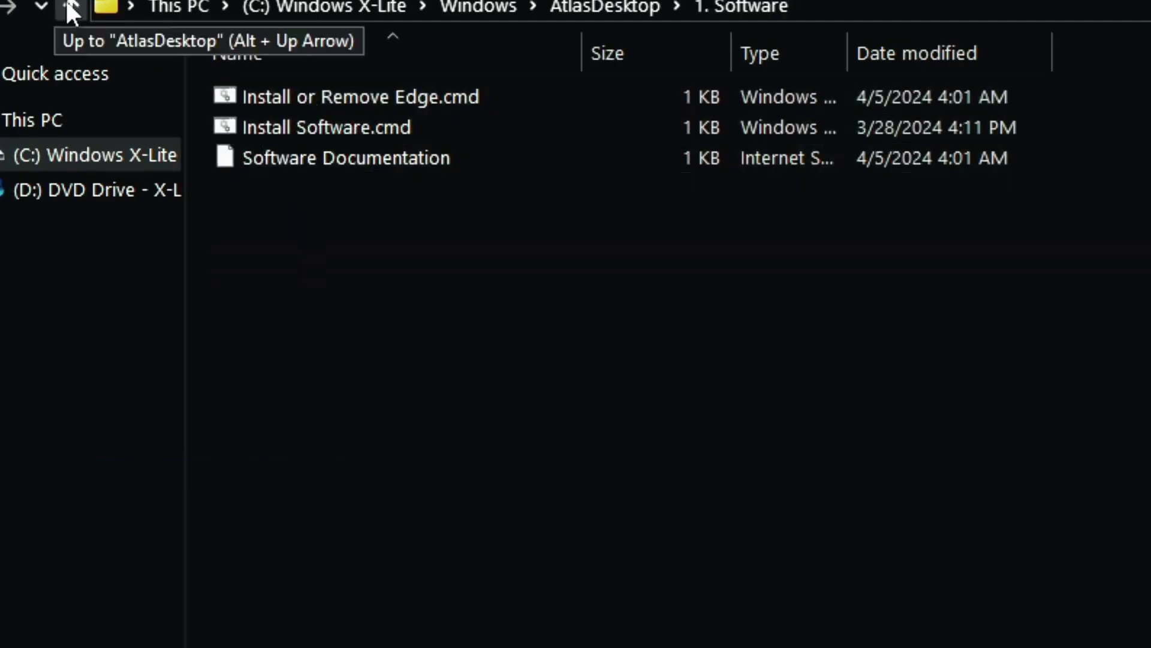
pyautogui.click(68, 7)
pyautogui.doubleClick(279, 131)
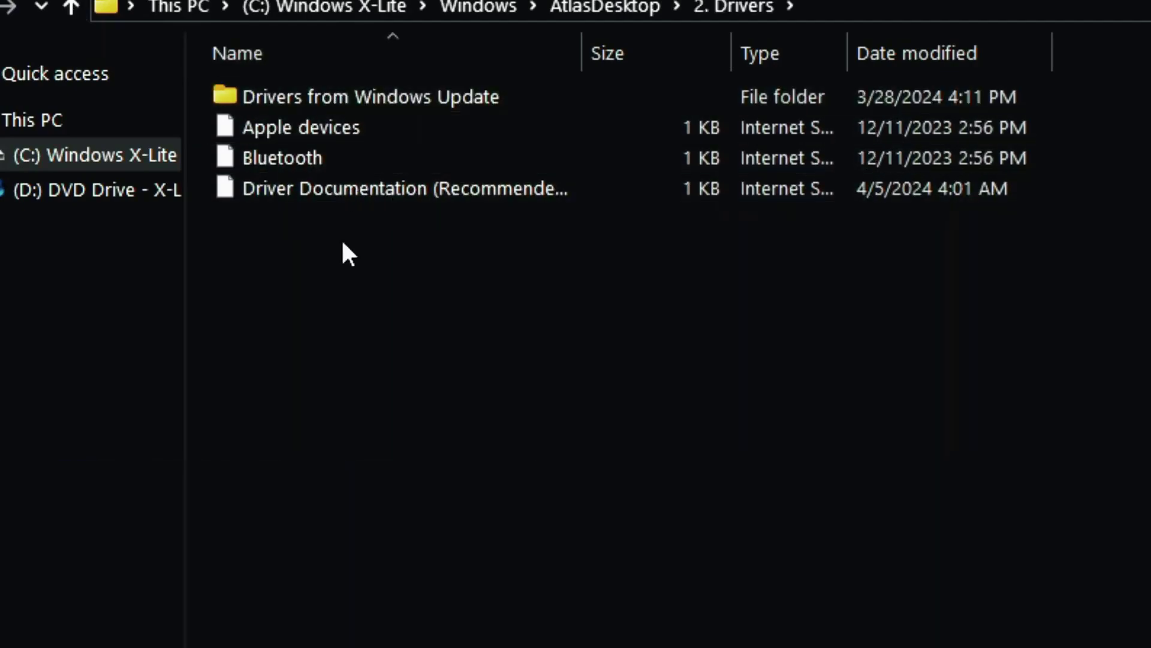
pyautogui.click(71, 7)
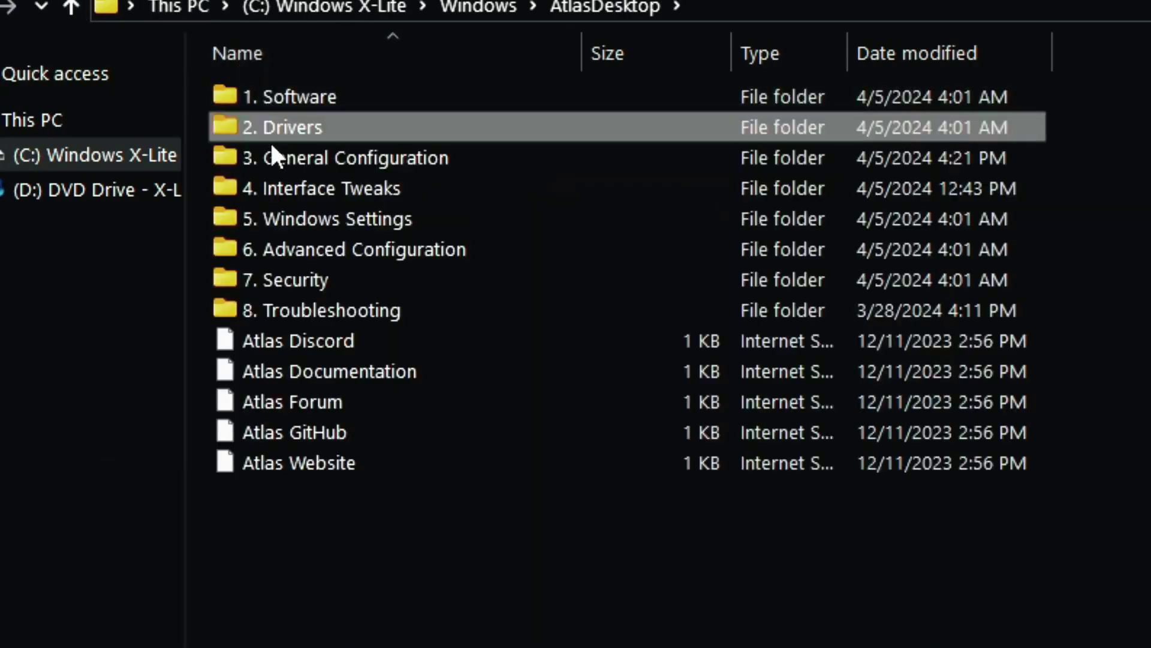
pyautogui.doubleClick(273, 160)
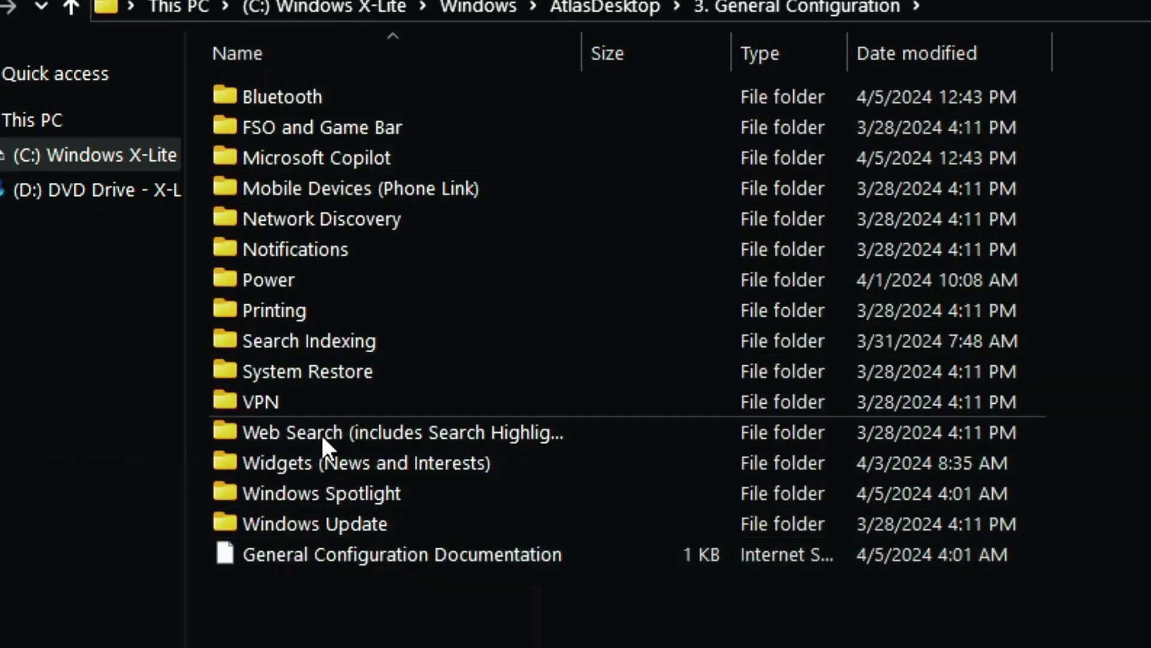
pyautogui.click(68, 6)
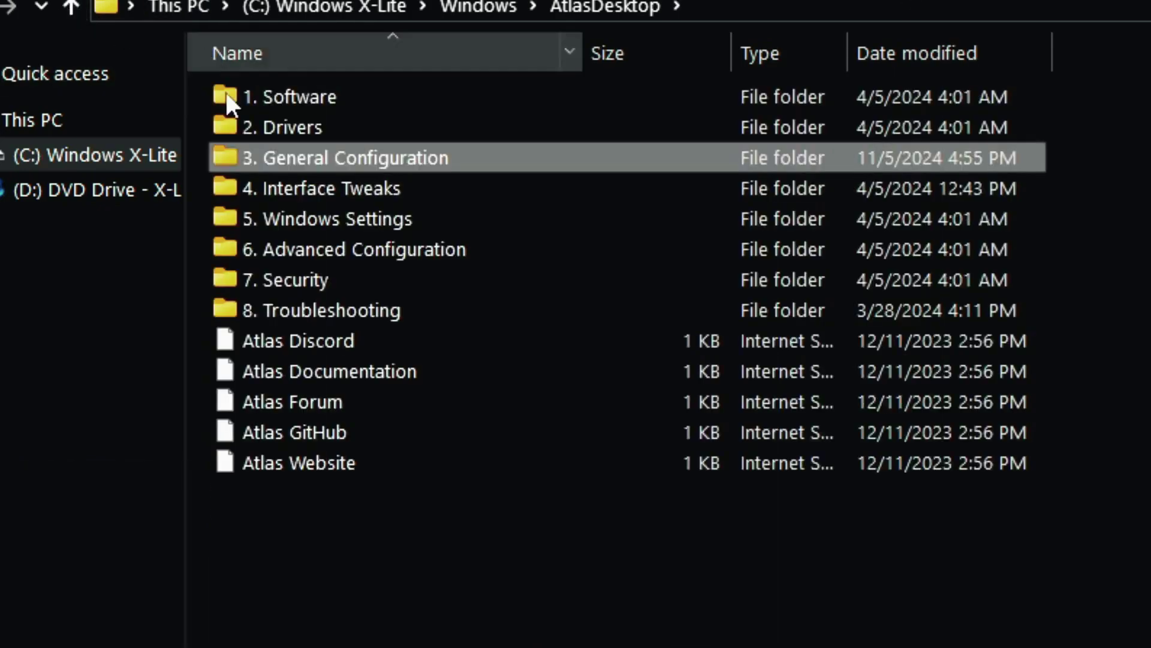
# Step: Examine the contents of the Interface Tweaks, Windows Settings and Advanced Configuration folders
pyautogui.doubleClick(300, 190)
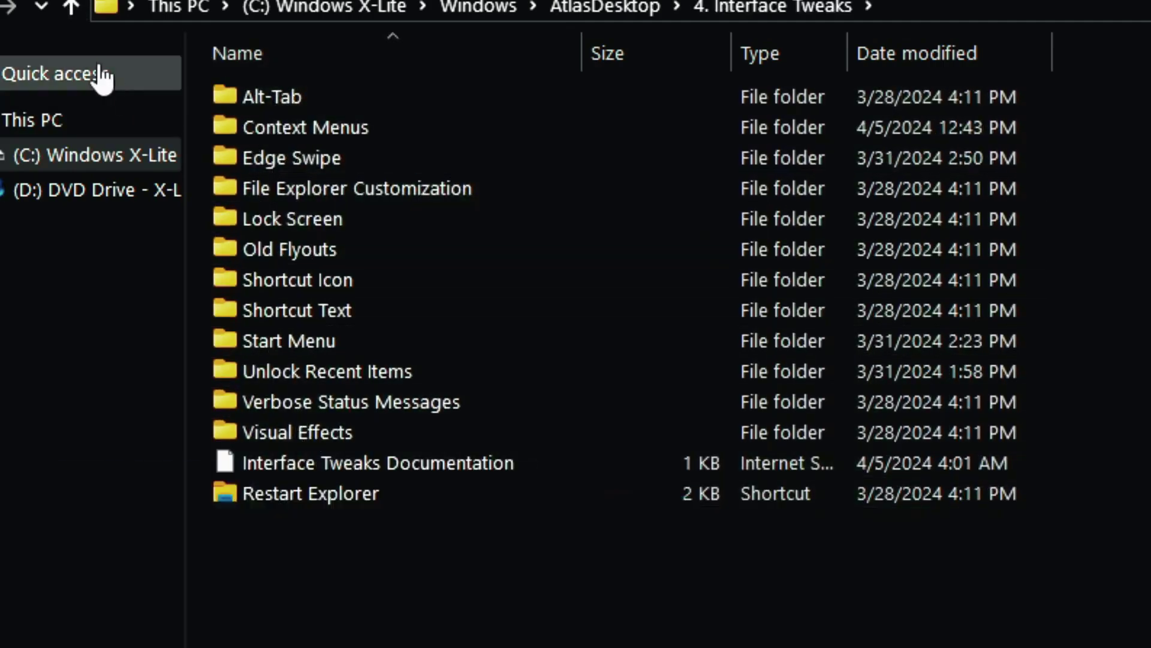
pyautogui.click(72, 6)
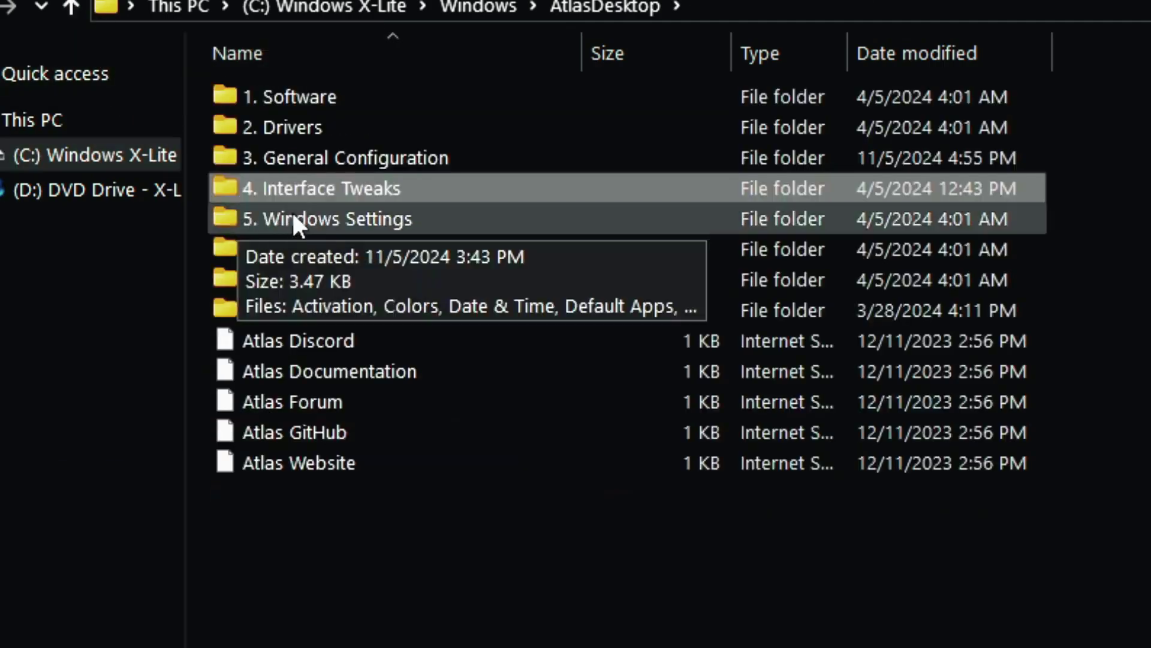
pyautogui.doubleClick(296, 206)
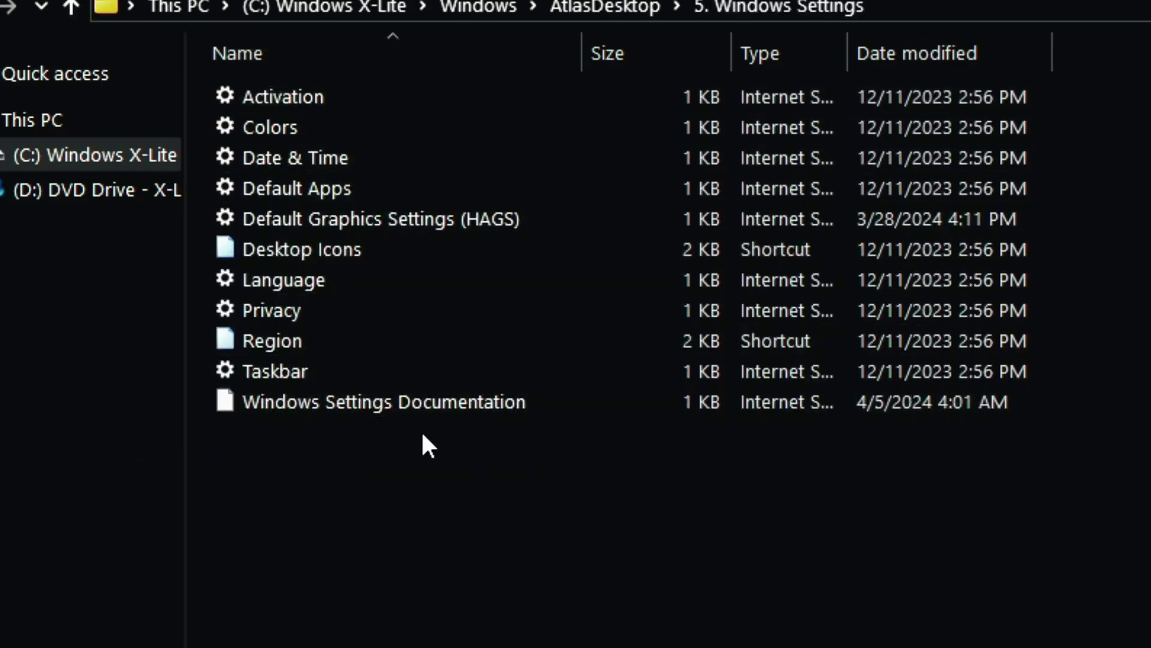
pyautogui.click(70, 6)
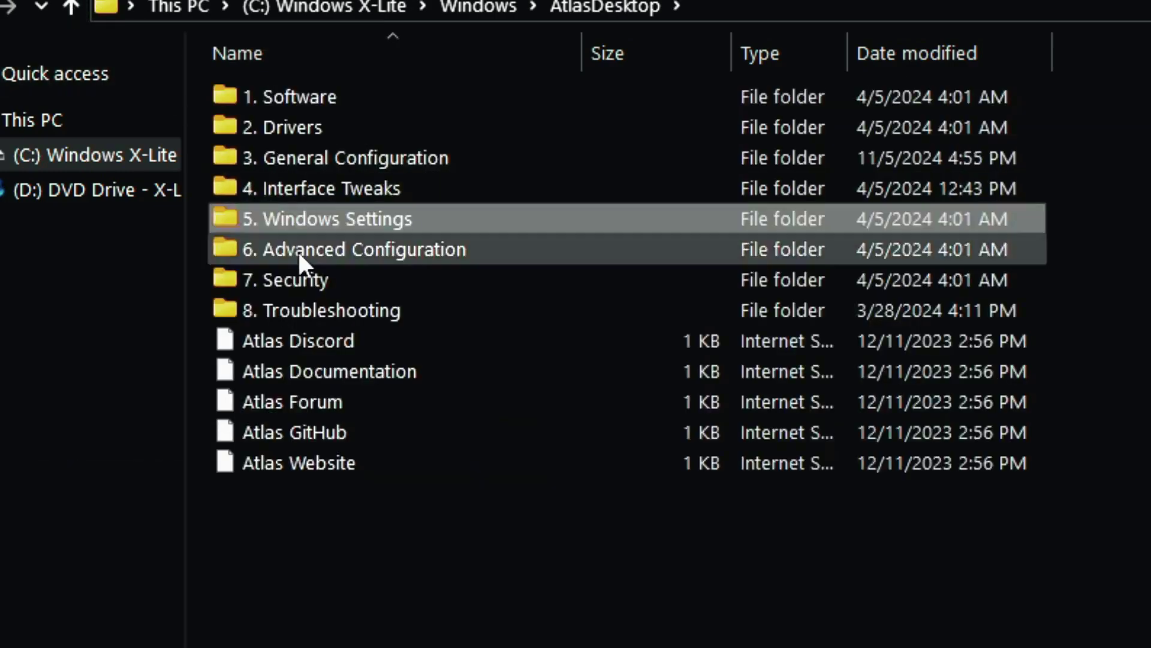
pyautogui.doubleClick(306, 249)
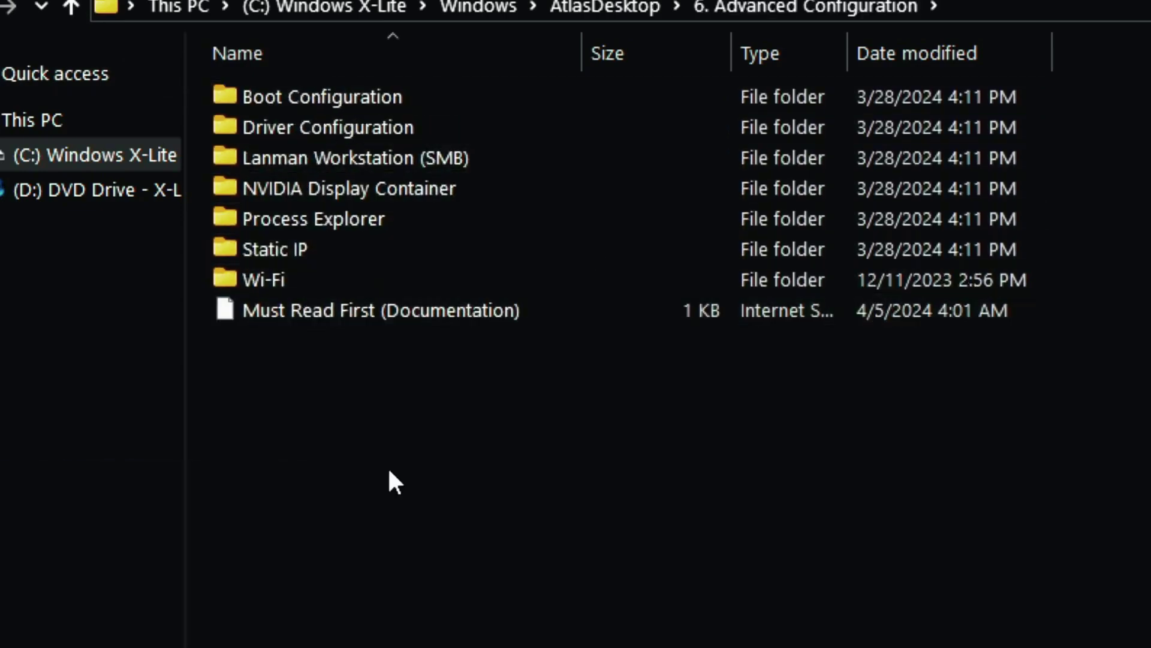
pyautogui.click(72, 7)
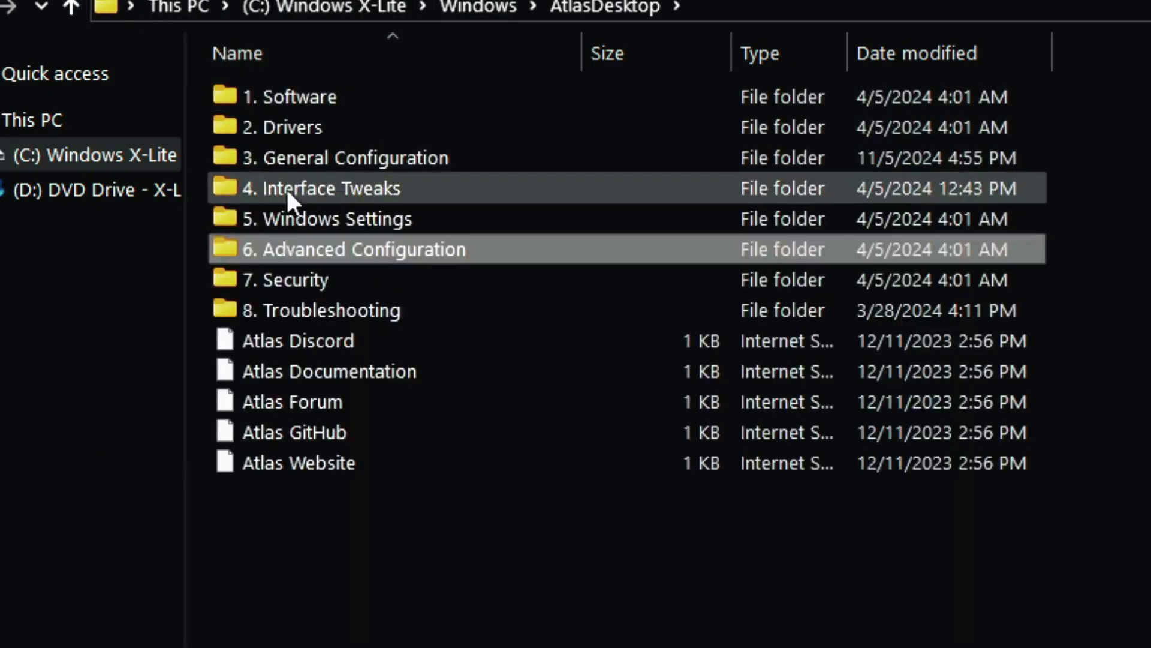
# Step: Examine the Security and Troubleshooting folders, and close the Atlas folder window
pyautogui.doubleClick(263, 277)
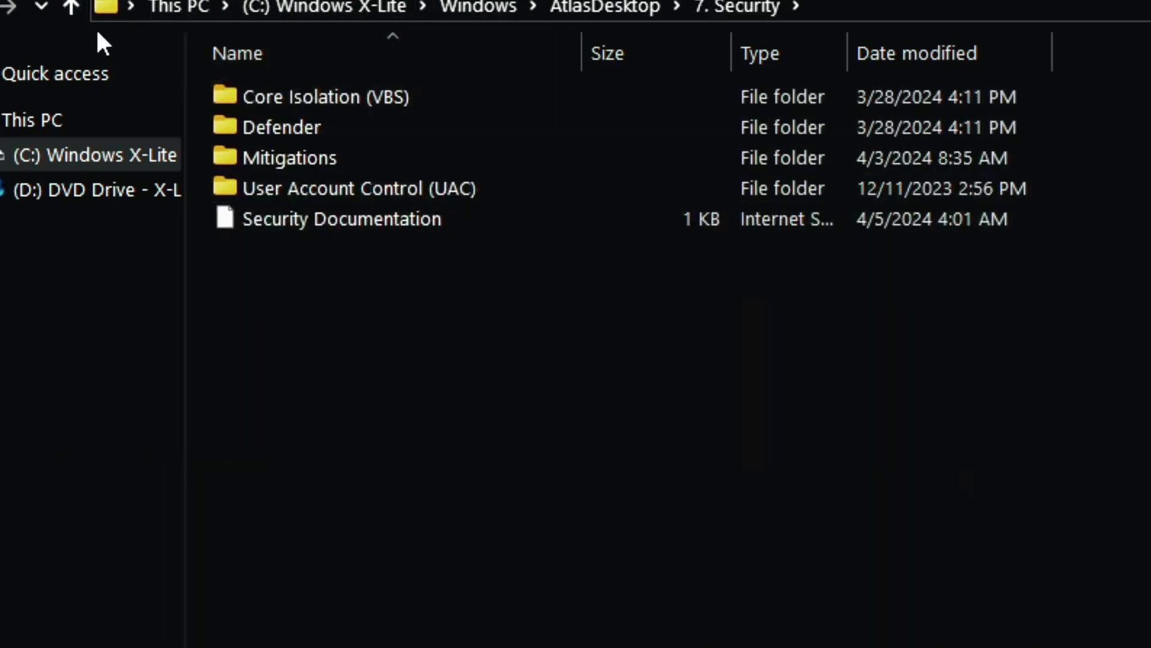
pyautogui.click(72, 7)
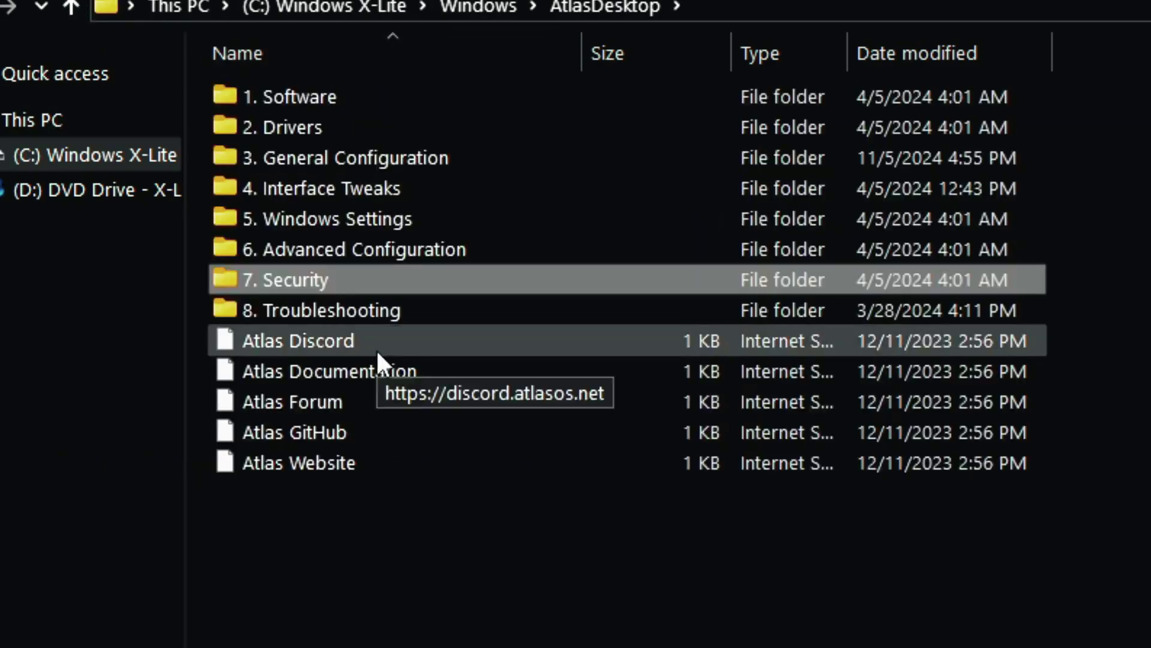
pyautogui.doubleClick(376, 310)
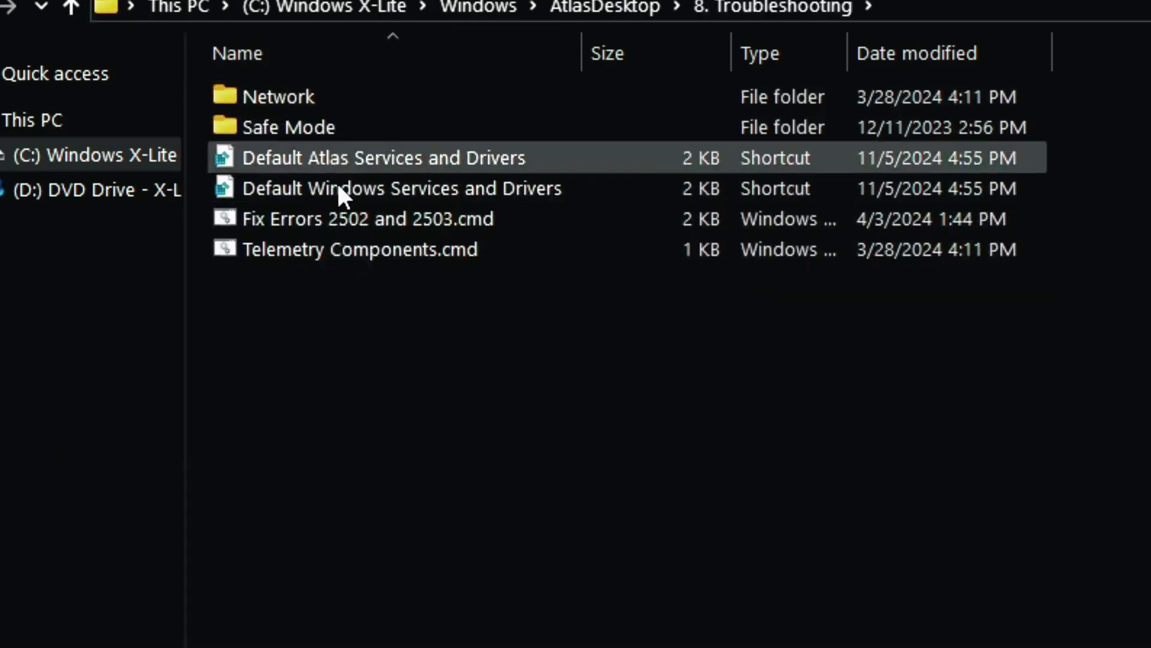
pyautogui.click(66, 8)
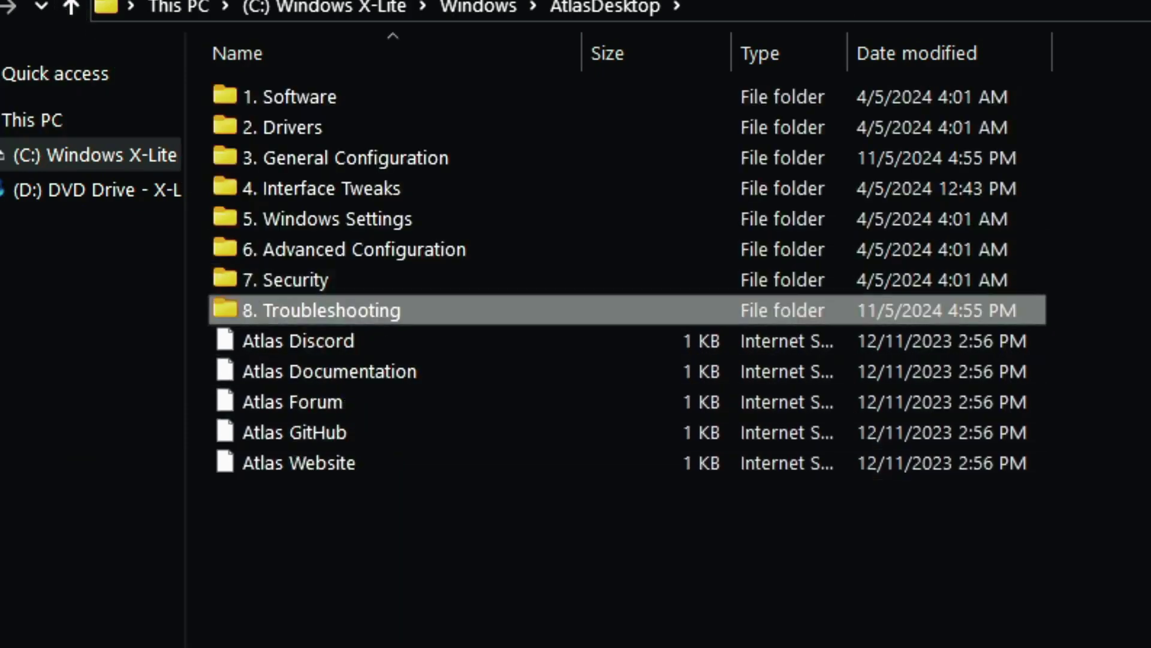
pyautogui.click(1141, 5)
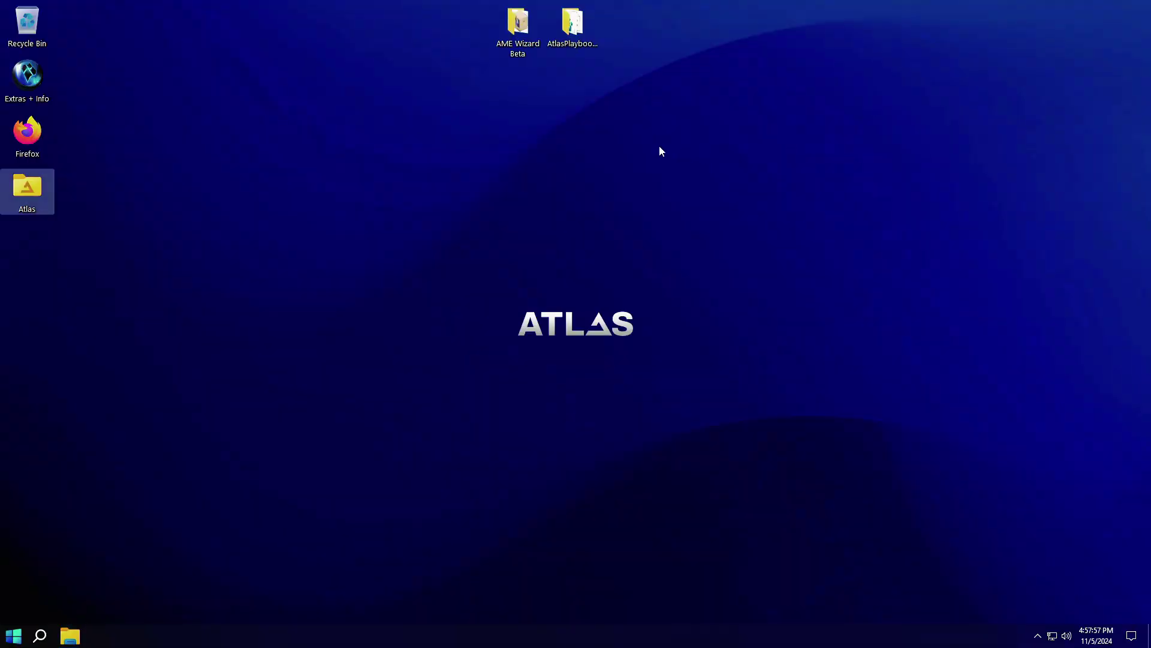
pyautogui.click(660, 151)
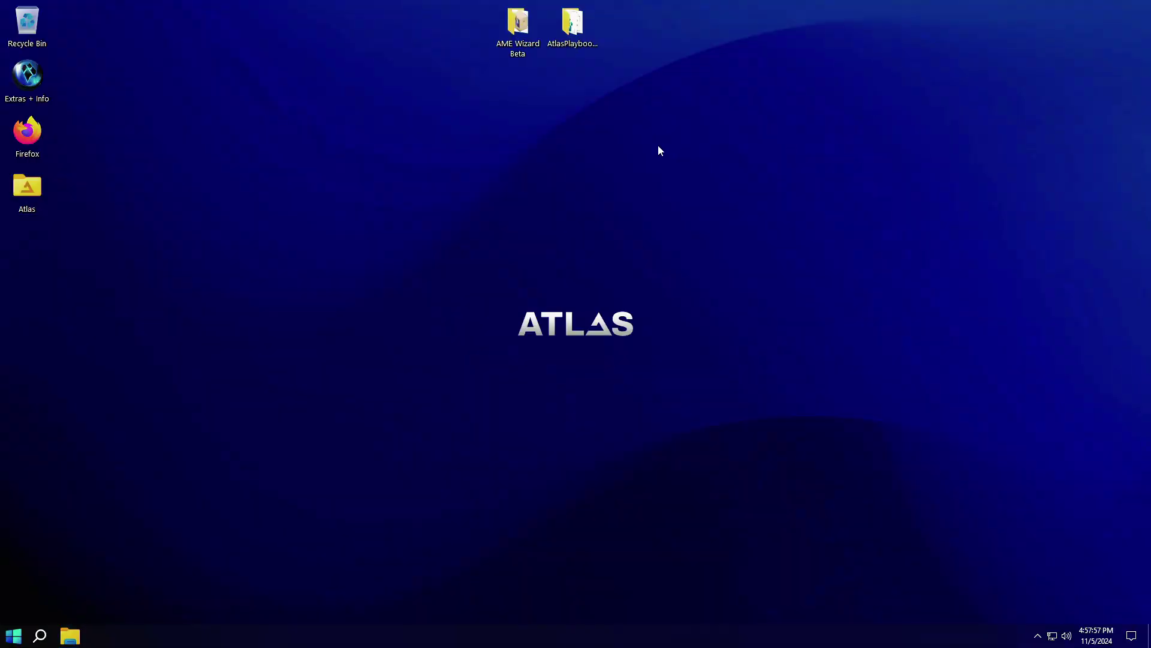
# Step: Check the running processes and the CPU and memory performance in Task Manager, and close it
pyautogui.rightClick(607, 632)
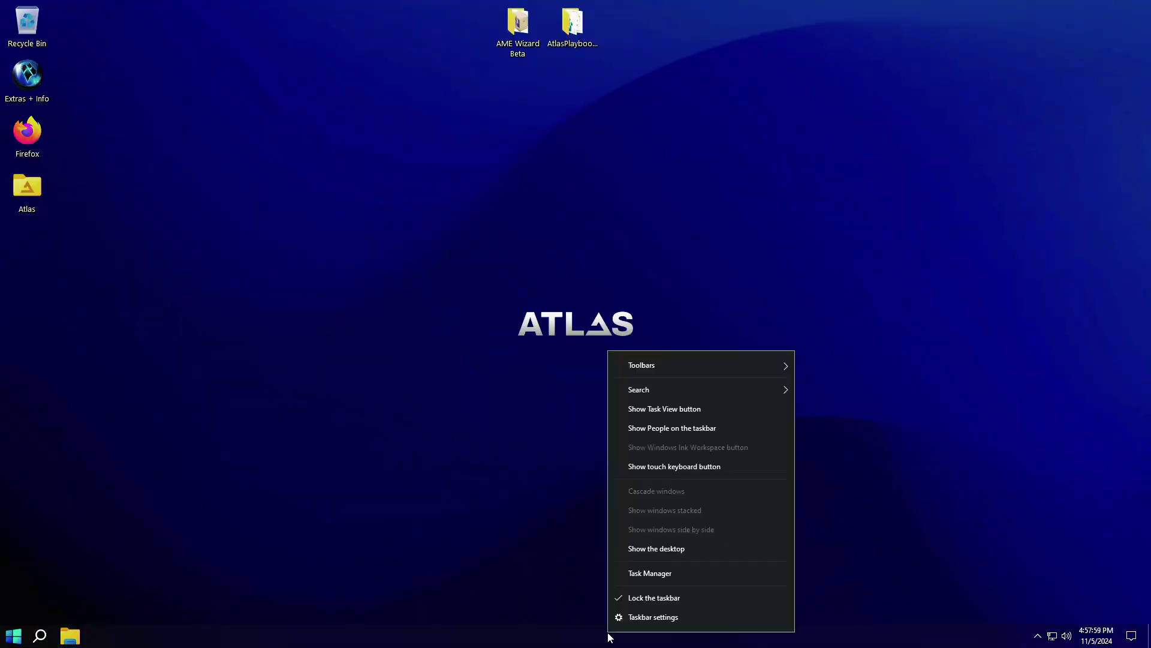
pyautogui.click(643, 574)
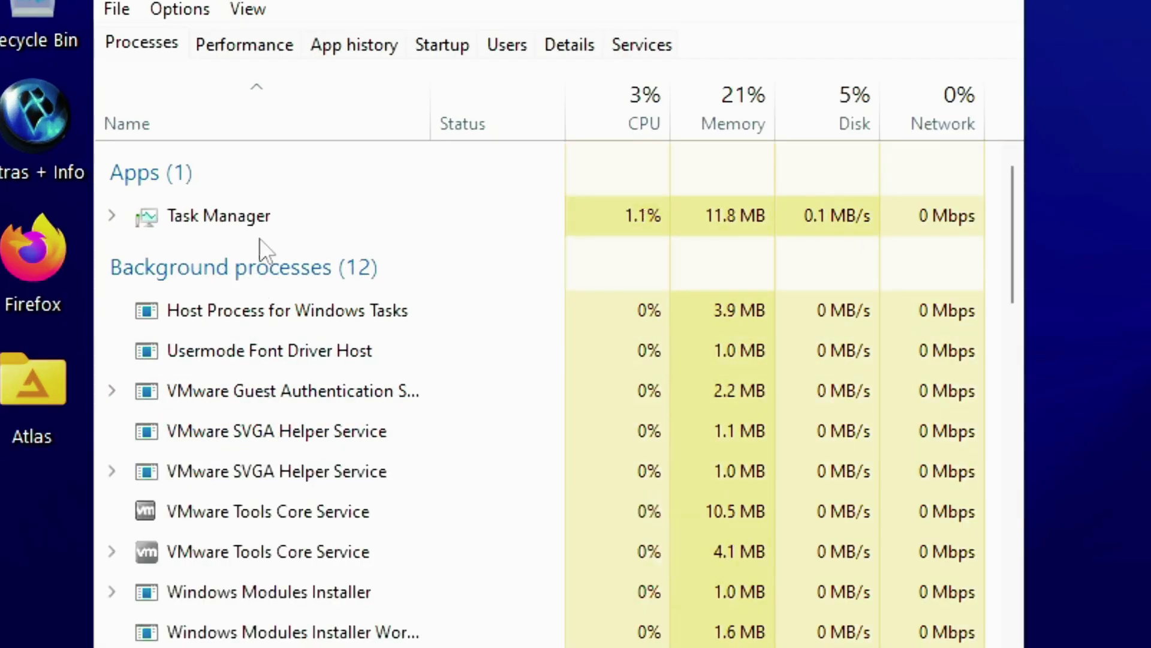
pyautogui.click(245, 45)
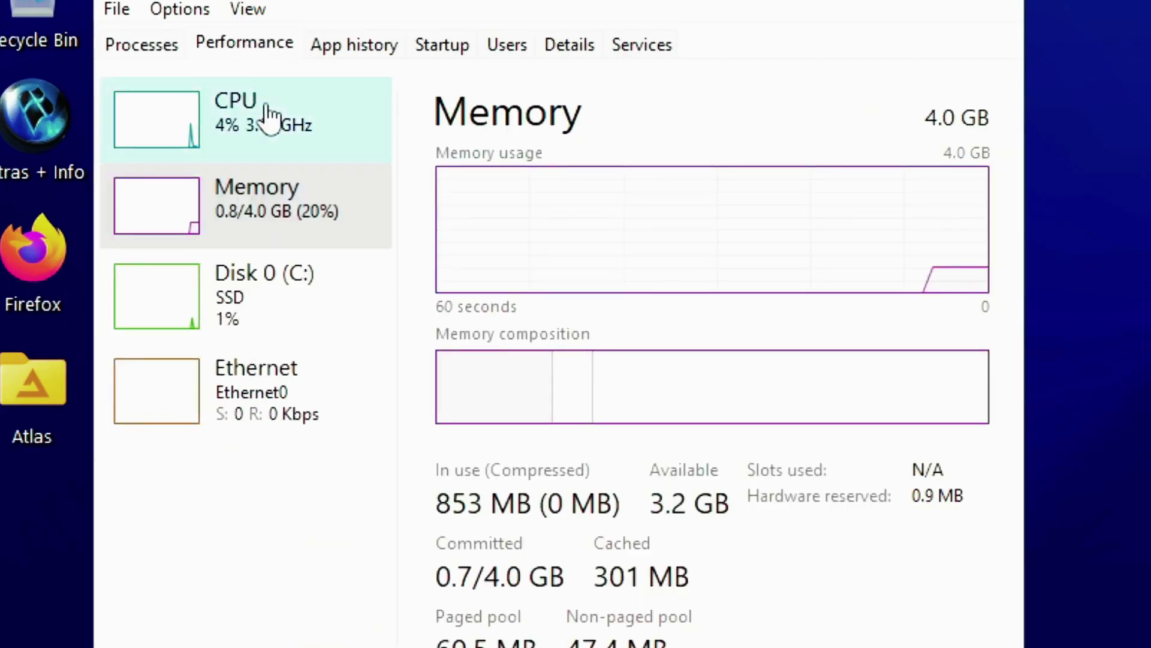
pyautogui.click(270, 117)
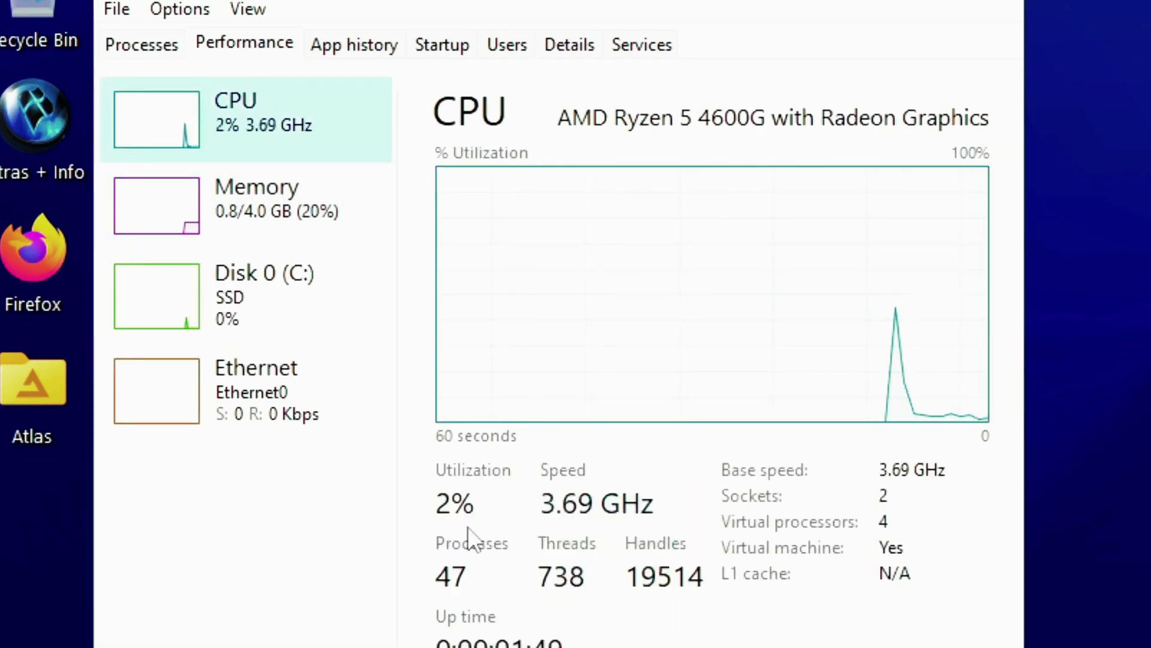
pyautogui.click(282, 230)
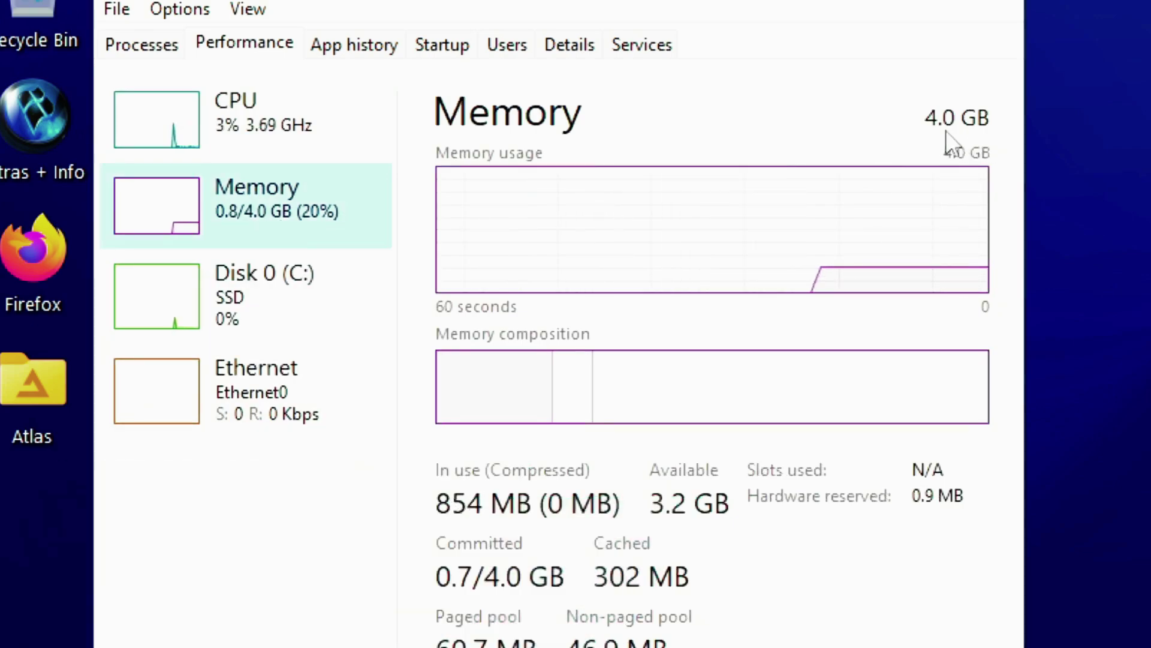
pyautogui.click(988, 1)
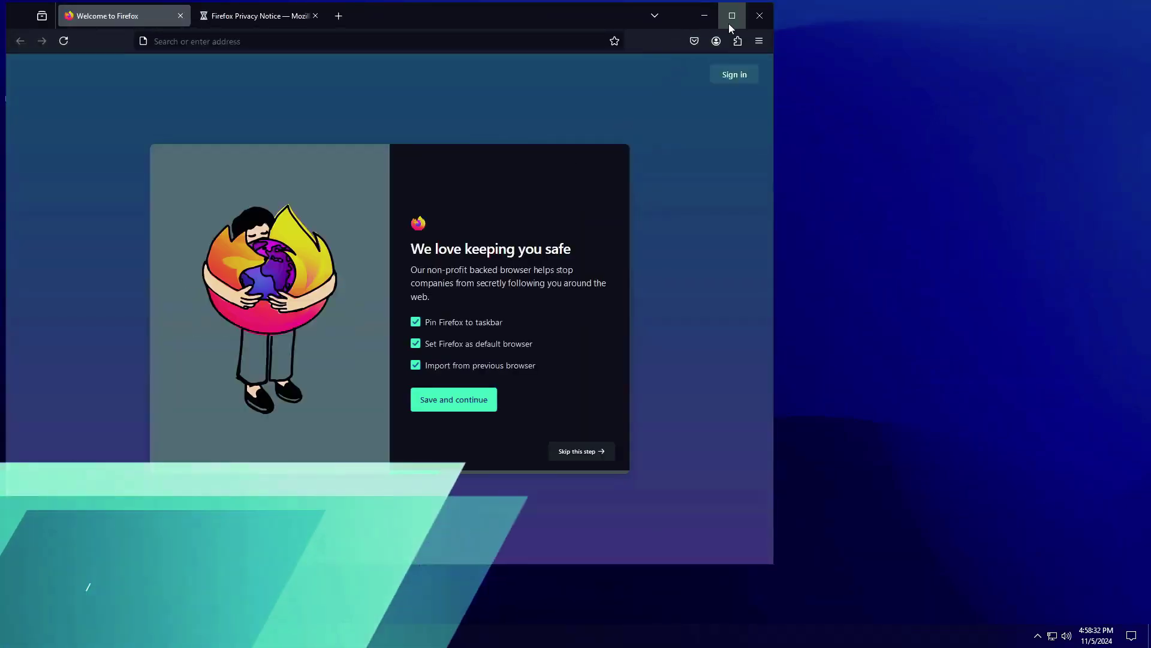
# Step: Switch to Firefox in a maximized window, skip its welcome setup pages, and close the Firefox Privacy Notice tab
pyautogui.click(732, 16)
pyautogui.click(768, 484)
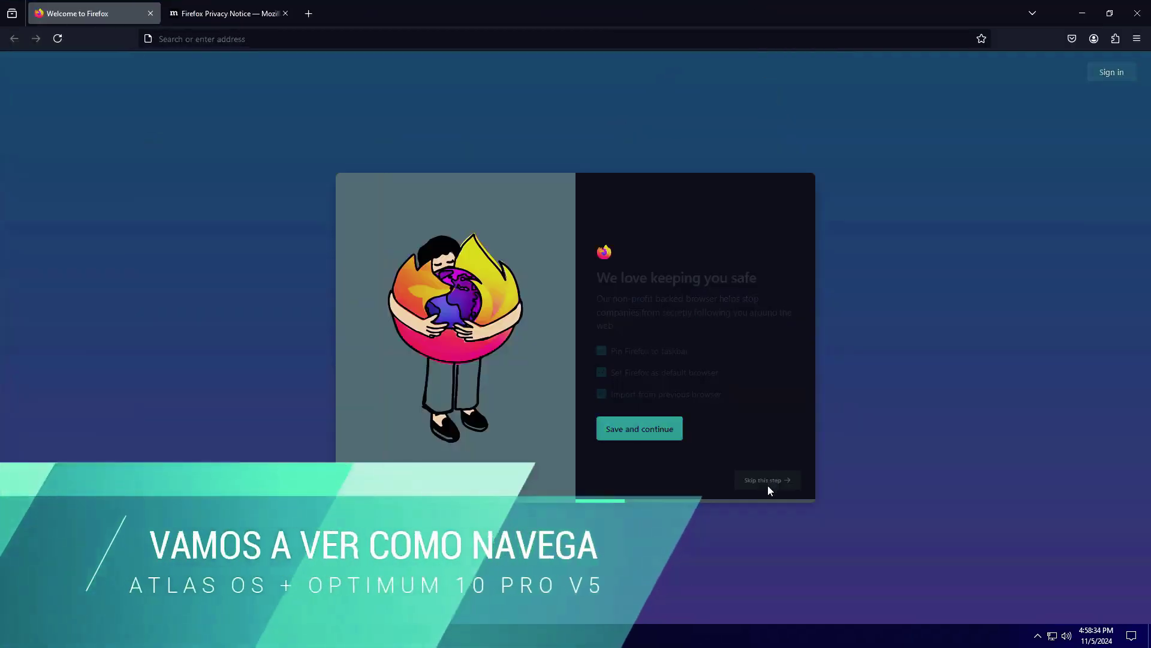
pyautogui.click(776, 483)
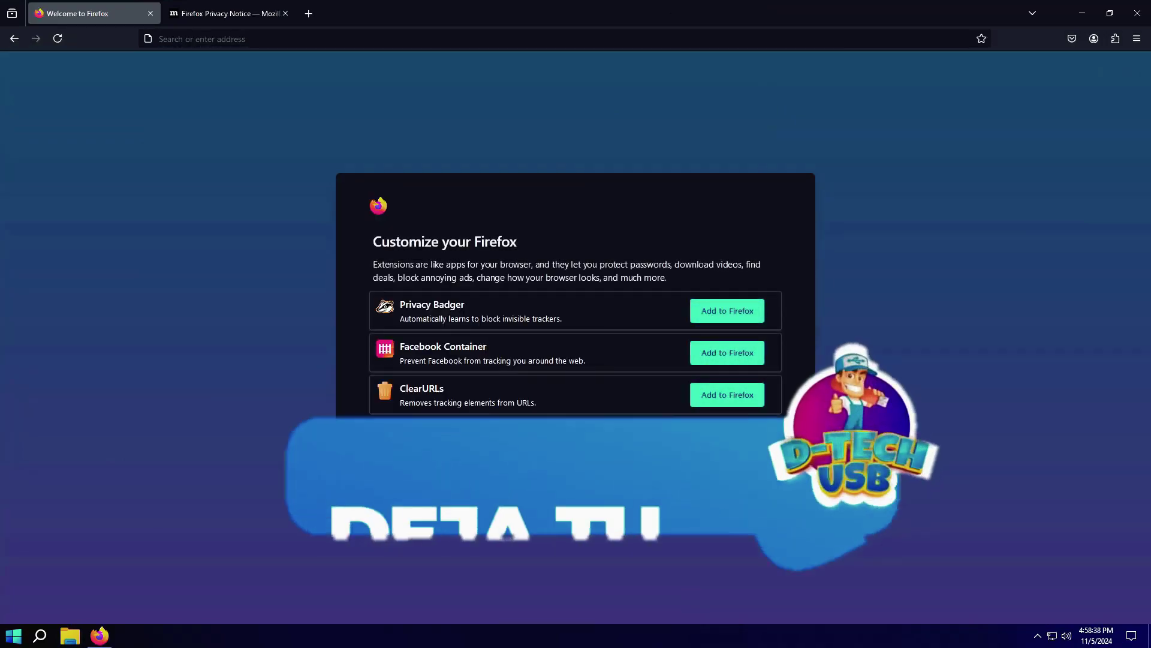
pyautogui.click(751, 462)
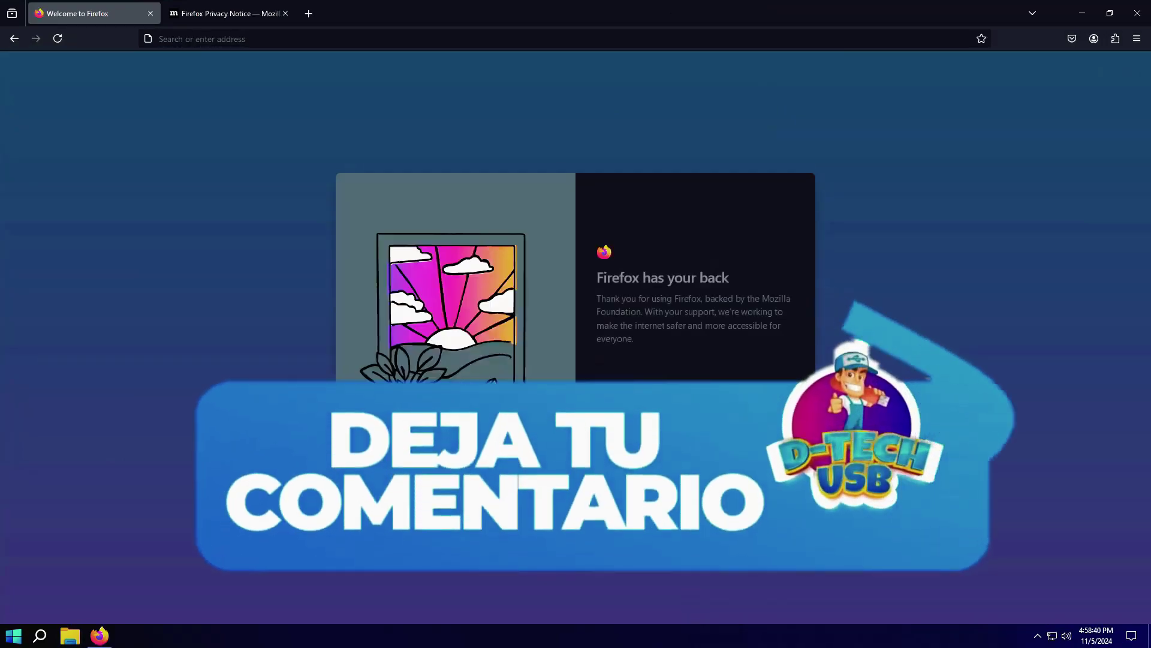
pyautogui.click(633, 377)
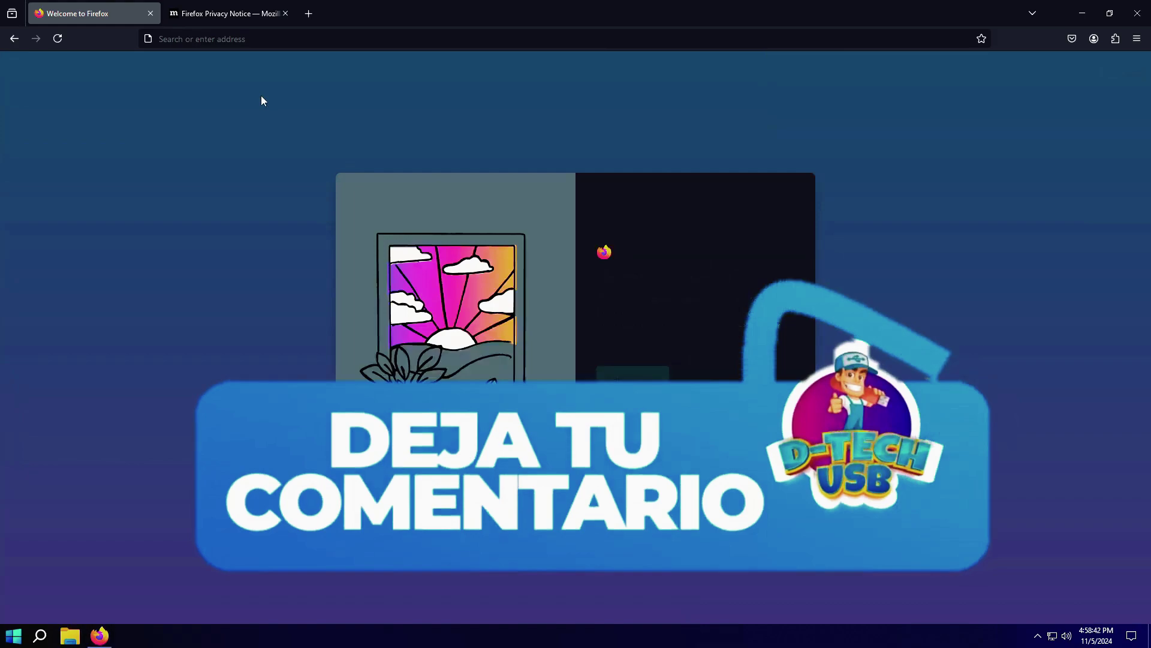
pyautogui.click(284, 13)
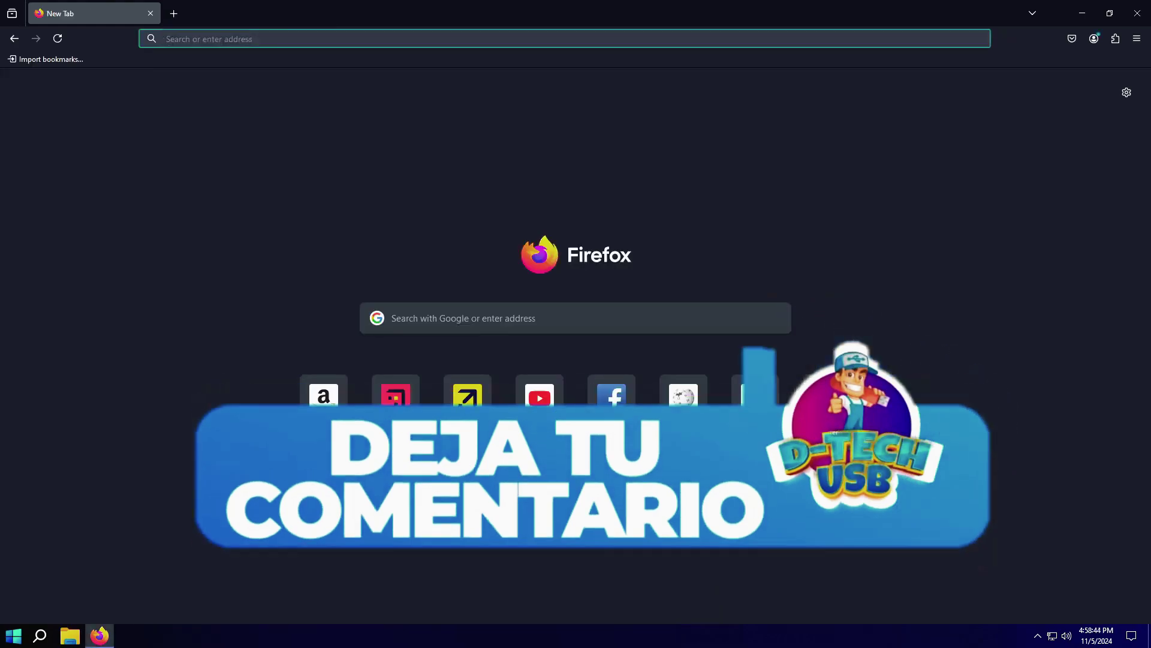
# Step: Open YouTube from the Firefox new tab page and search it for "dtech usb english"
pyautogui.click(529, 397)
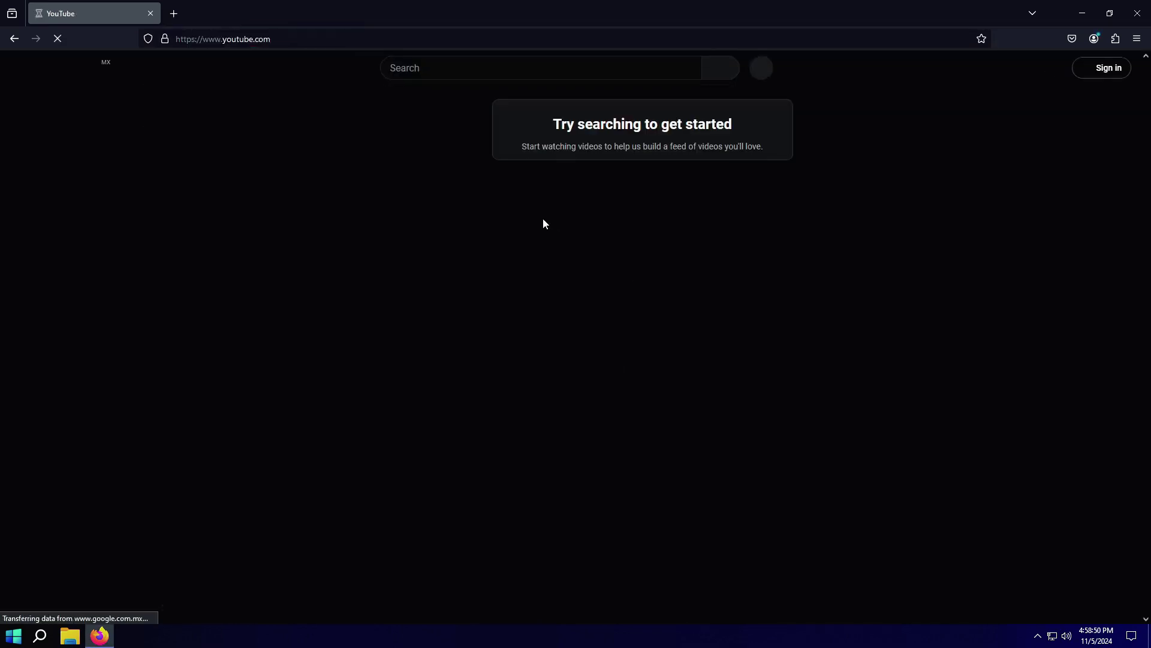
pyautogui.write('d')
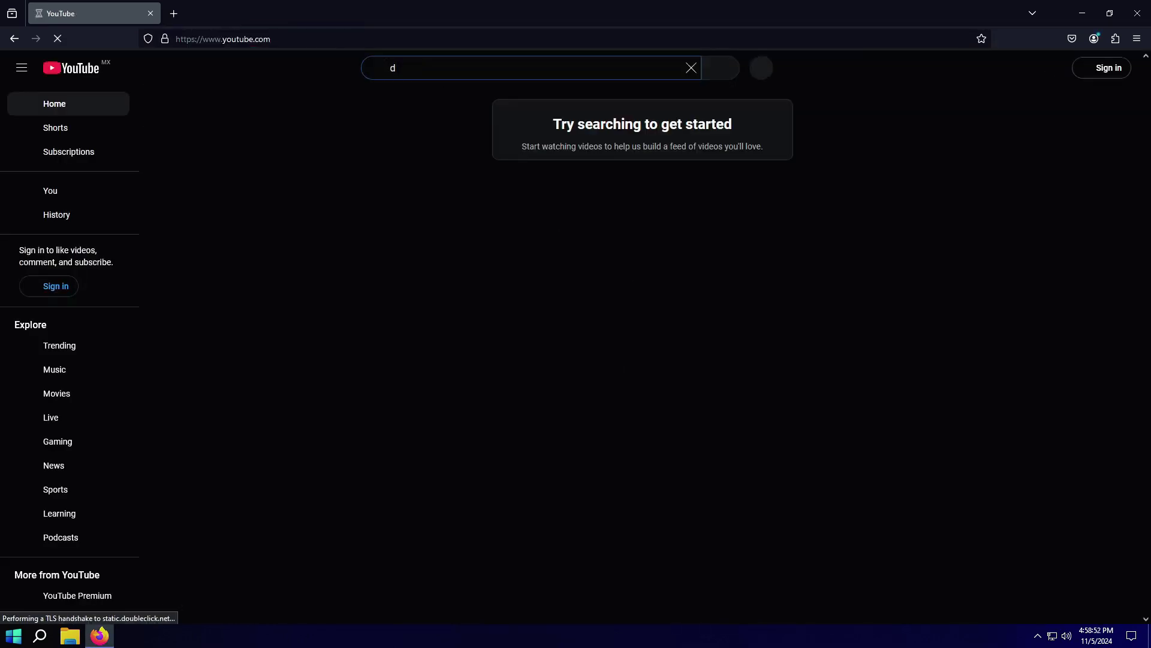
pyautogui.write('tech usb english')
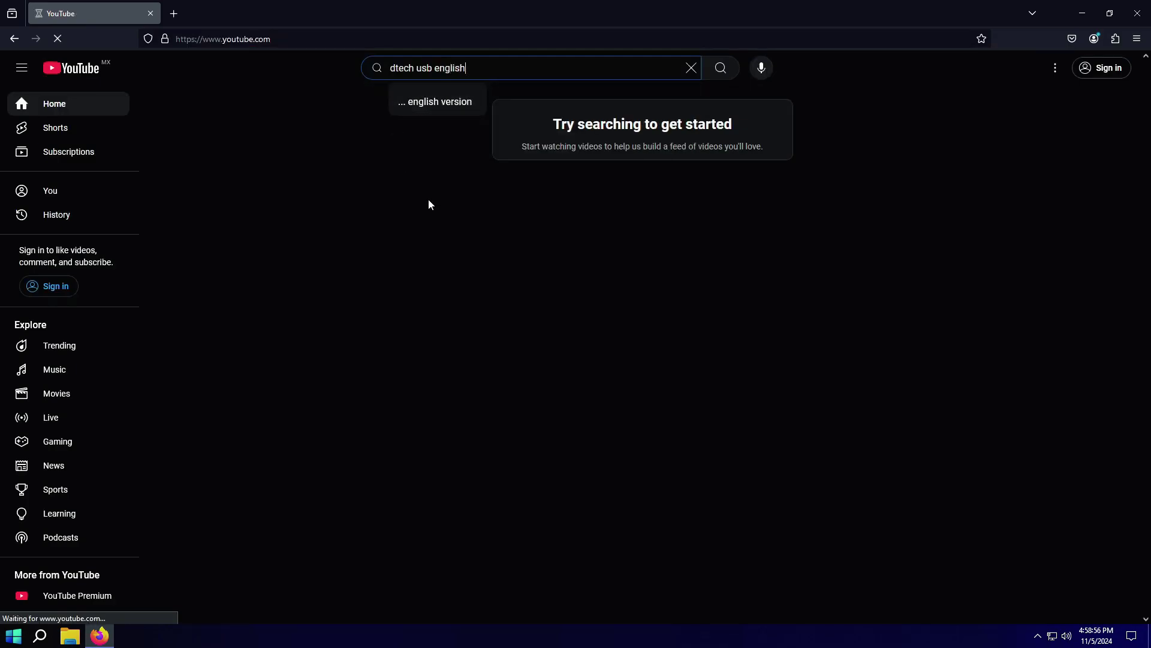
pyautogui.click(727, 69)
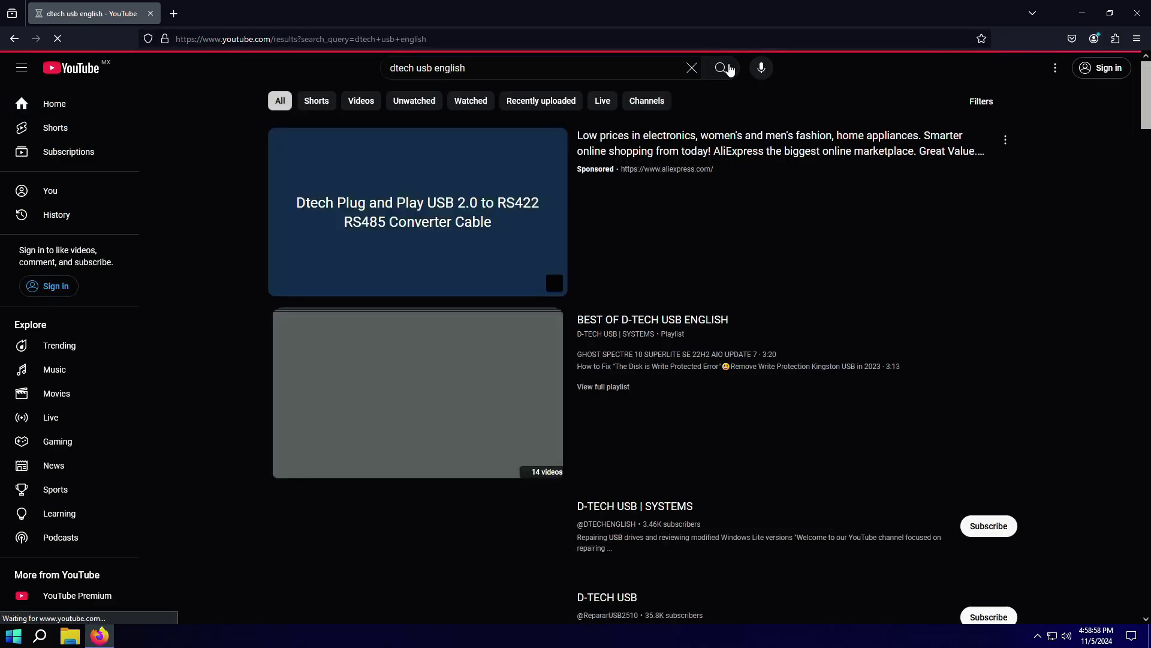
# Step: Open the D-TECH USB | SYSTEMS channel from the search results and look through its home page
pyautogui.scroll(-2, 652, 288)
pyautogui.click(639, 392)
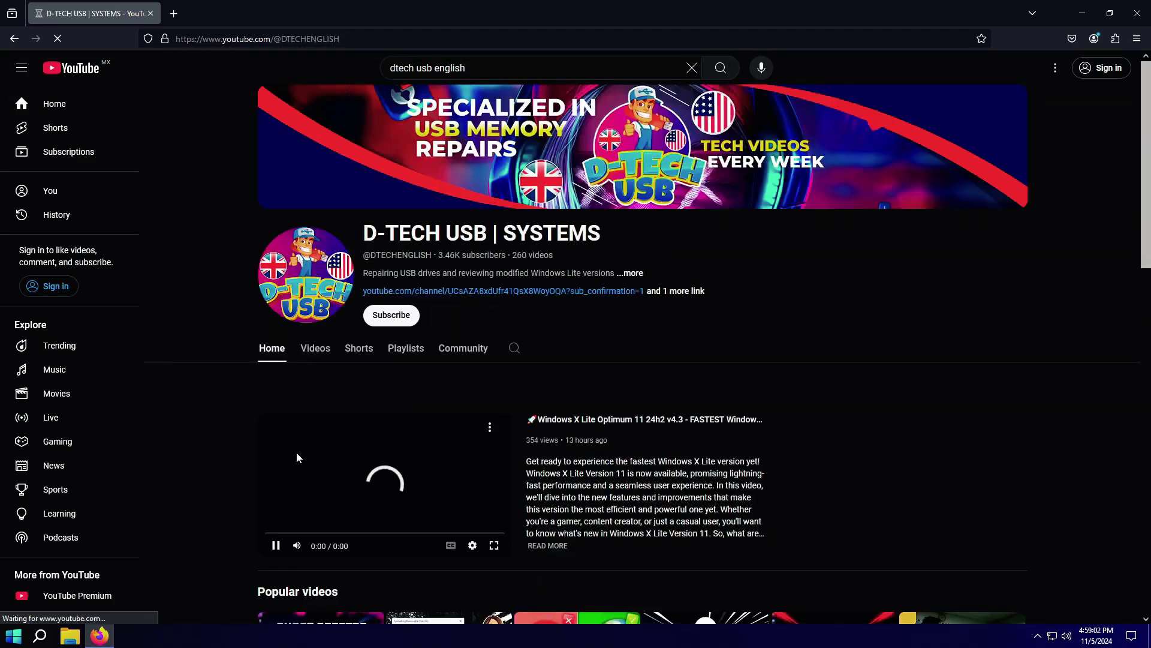
pyautogui.scroll(-5, 628, 456)
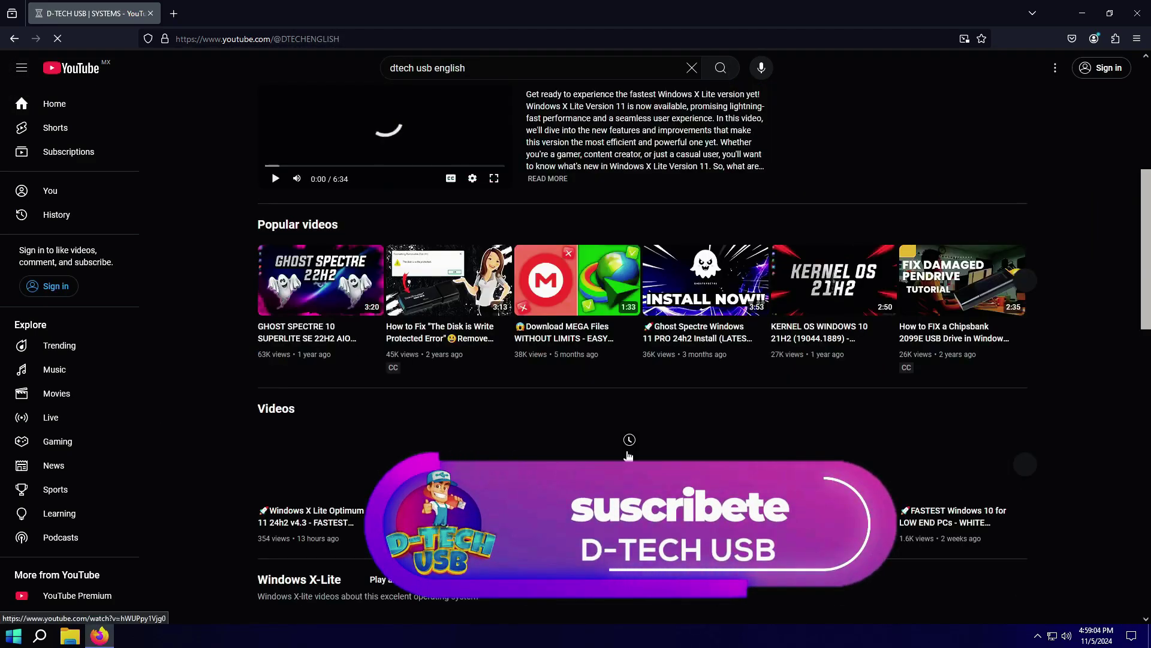
pyautogui.scroll(-10, 628, 456)
pyautogui.scroll(10, 628, 455)
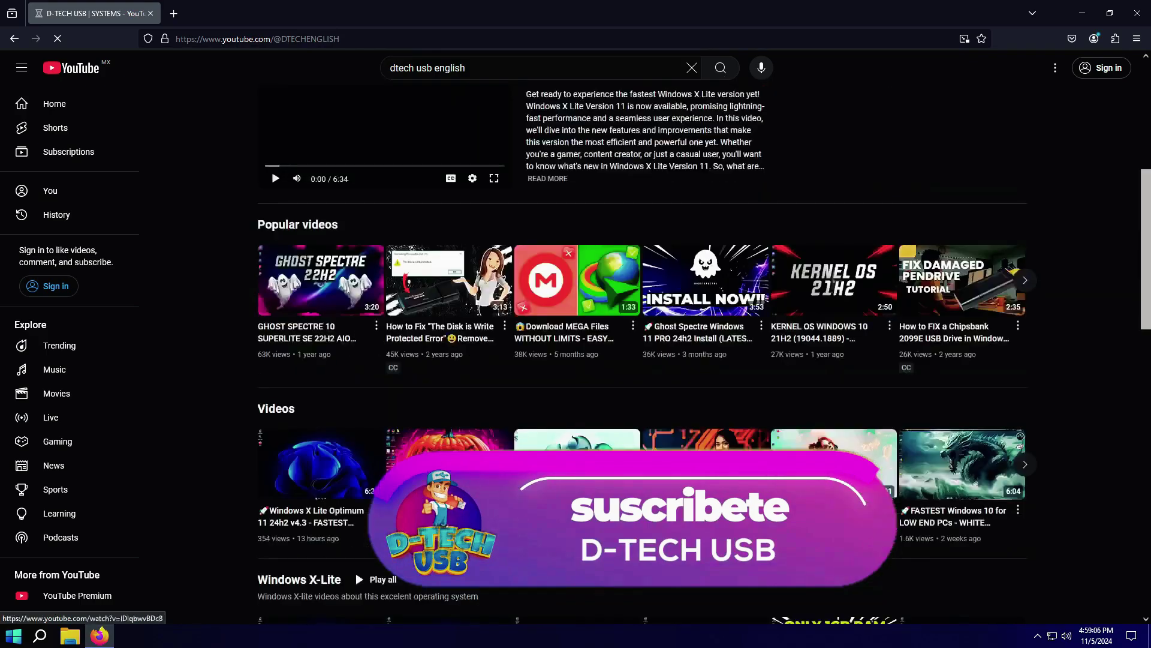
pyautogui.scroll(5, 628, 456)
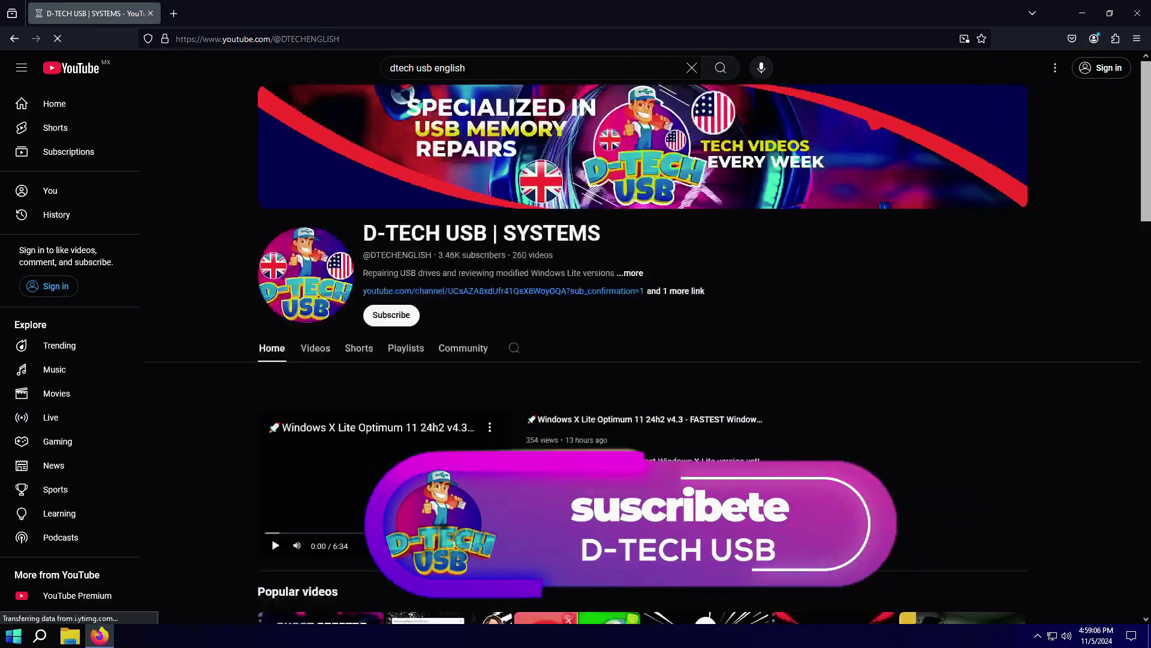
# Step: Search for "pexels" in a new browser tab, open the Spanish Pexels site and browse its photo gallery
pyautogui.click(175, 14)
pyautogui.write('pexe')
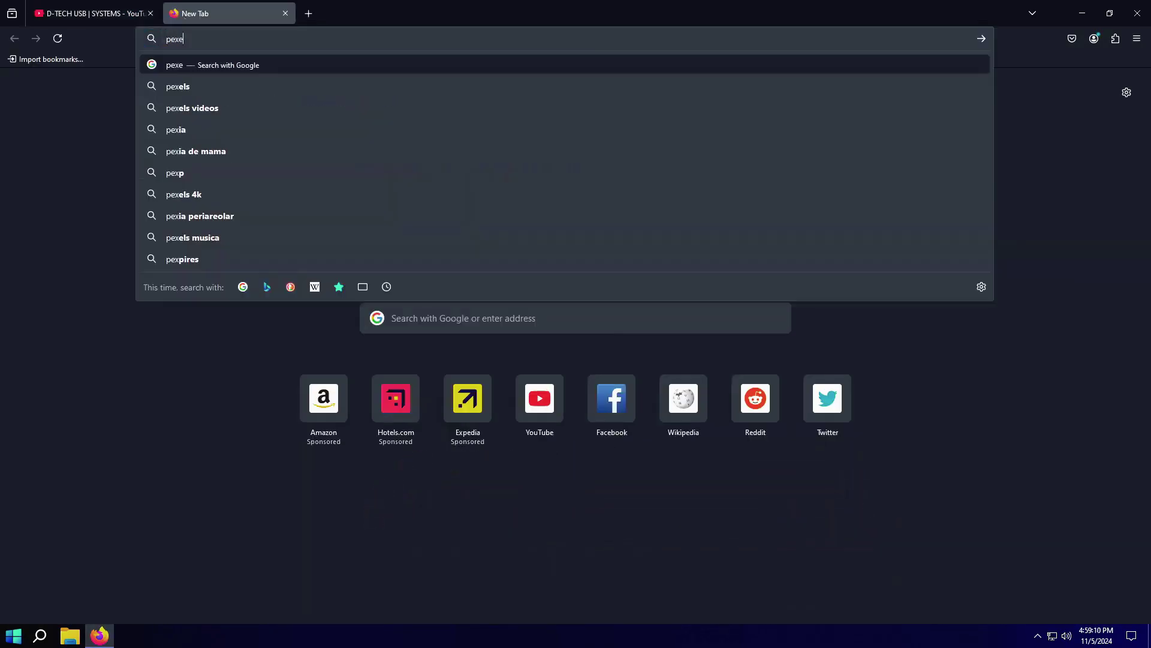
pyautogui.write('ls')
pyautogui.press('Return')
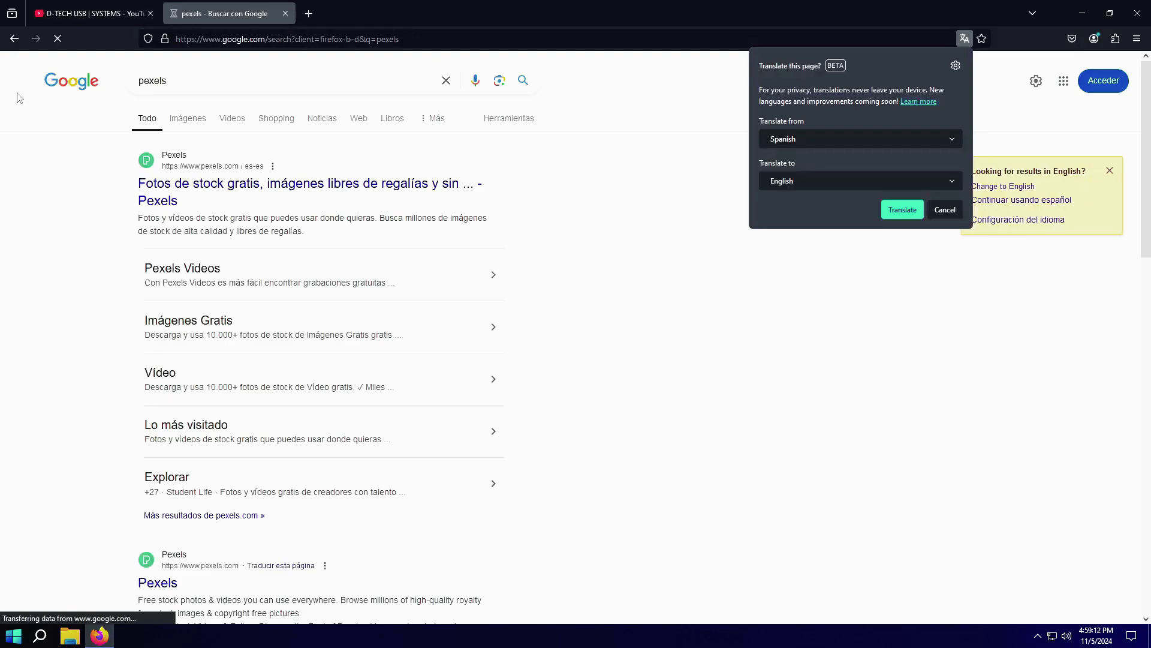
pyautogui.click(236, 192)
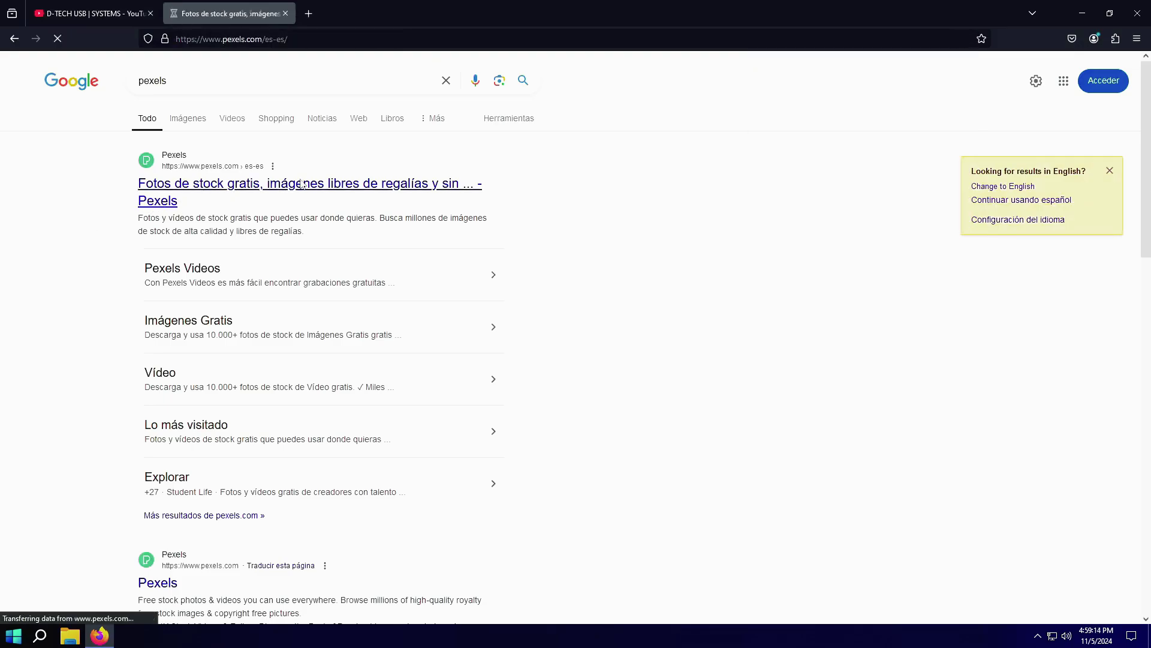
pyautogui.scroll(-10, 486, 249)
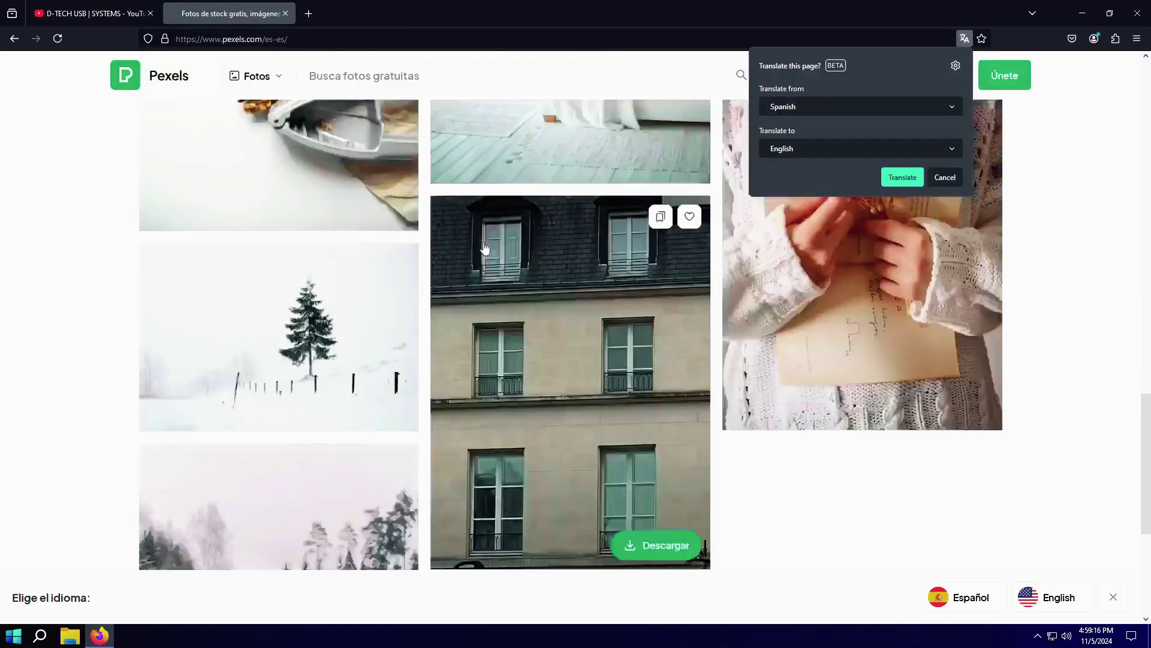
pyautogui.scroll(-5, 486, 249)
pyautogui.scroll(10, 486, 249)
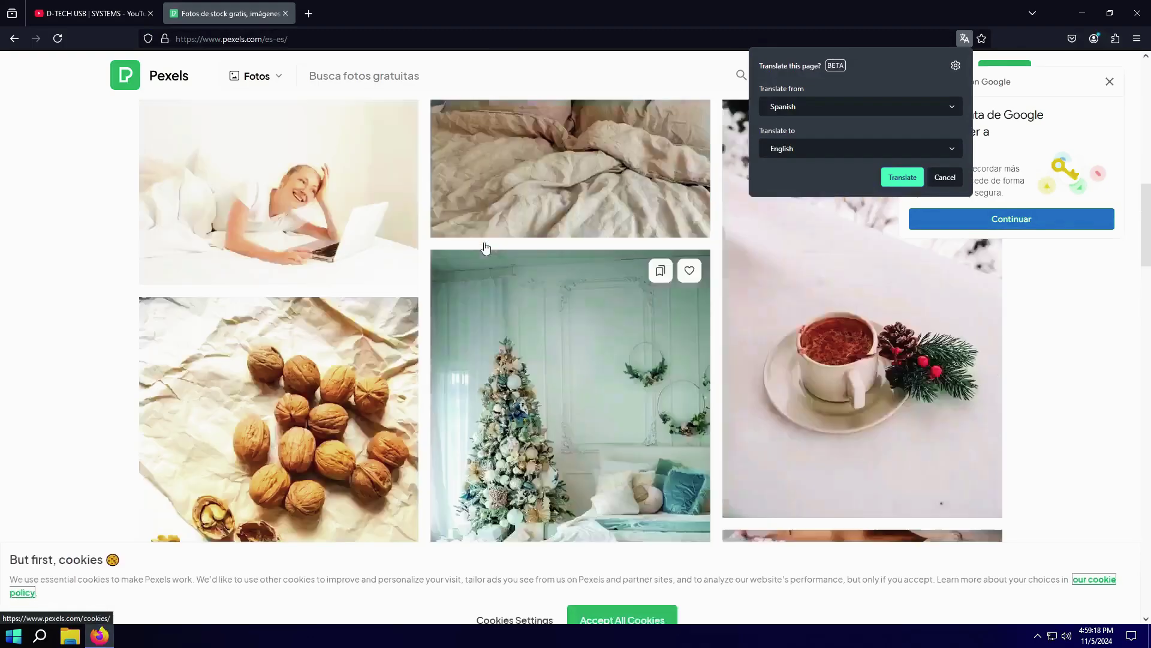
pyautogui.scroll(5, 486, 248)
# Step: Search for "audionautix" in another new tab, open audionautix.com and look through its home page
pyautogui.click(308, 13)
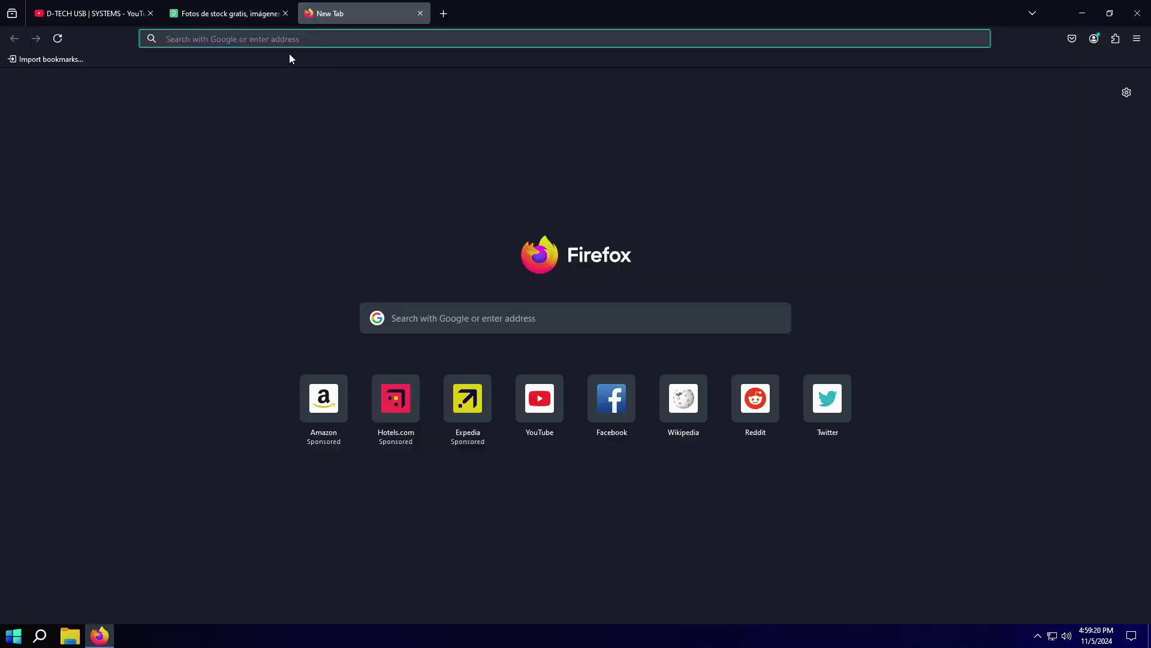
pyautogui.write('audionau')
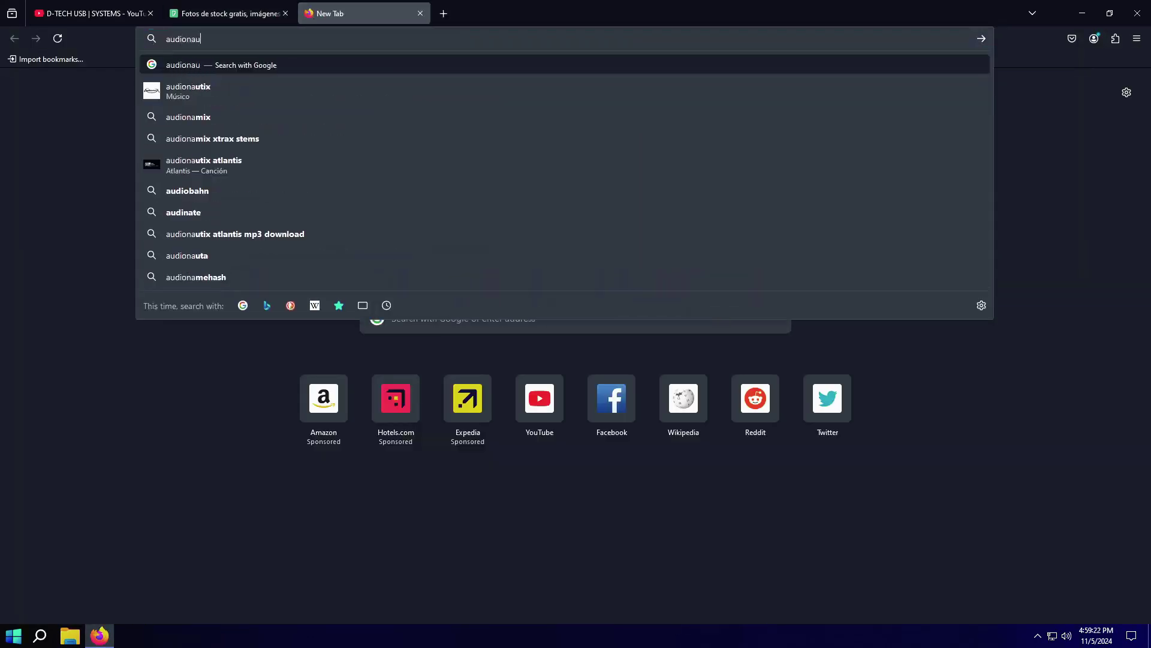
pyautogui.write('tix')
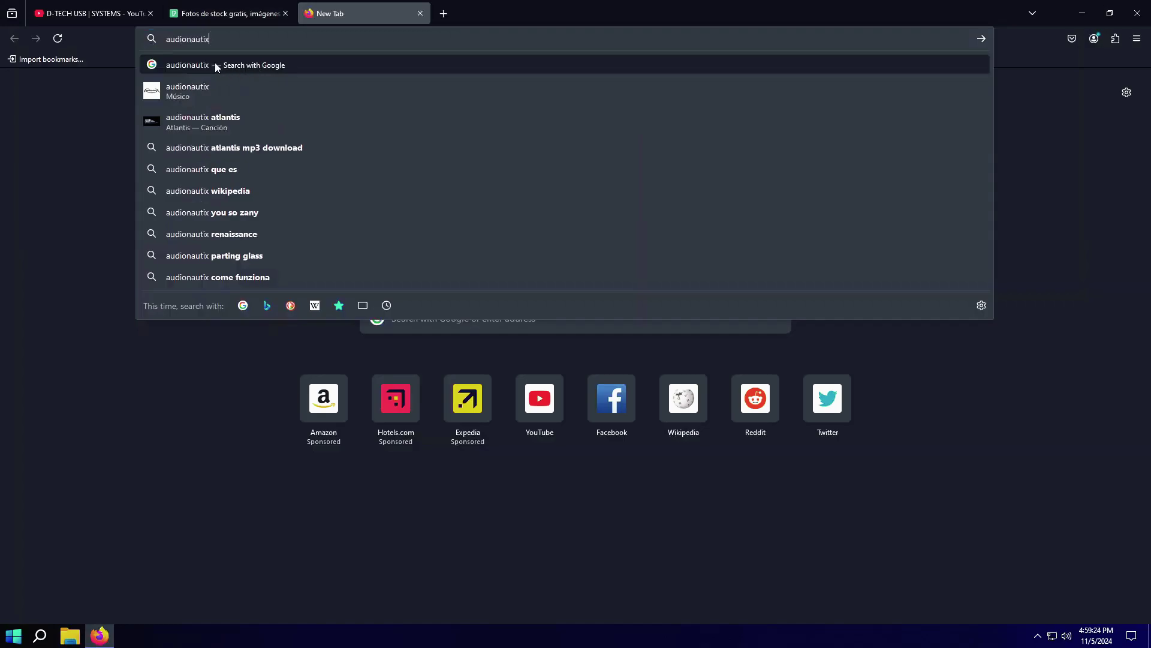
pyautogui.click(215, 63)
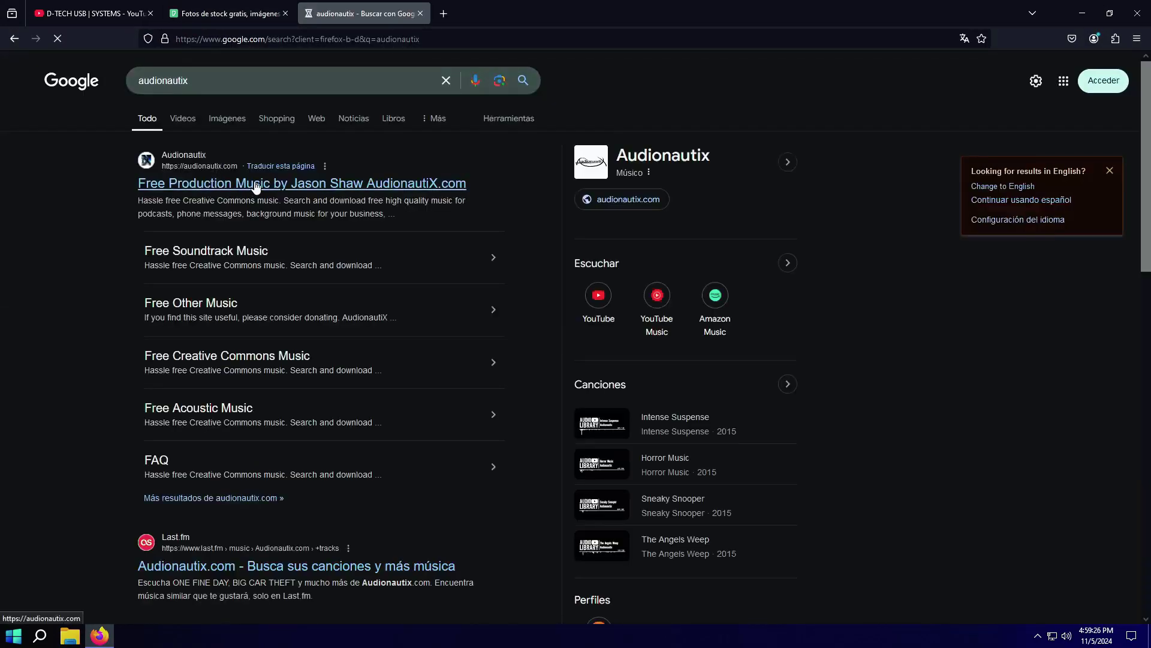
pyautogui.click(255, 184)
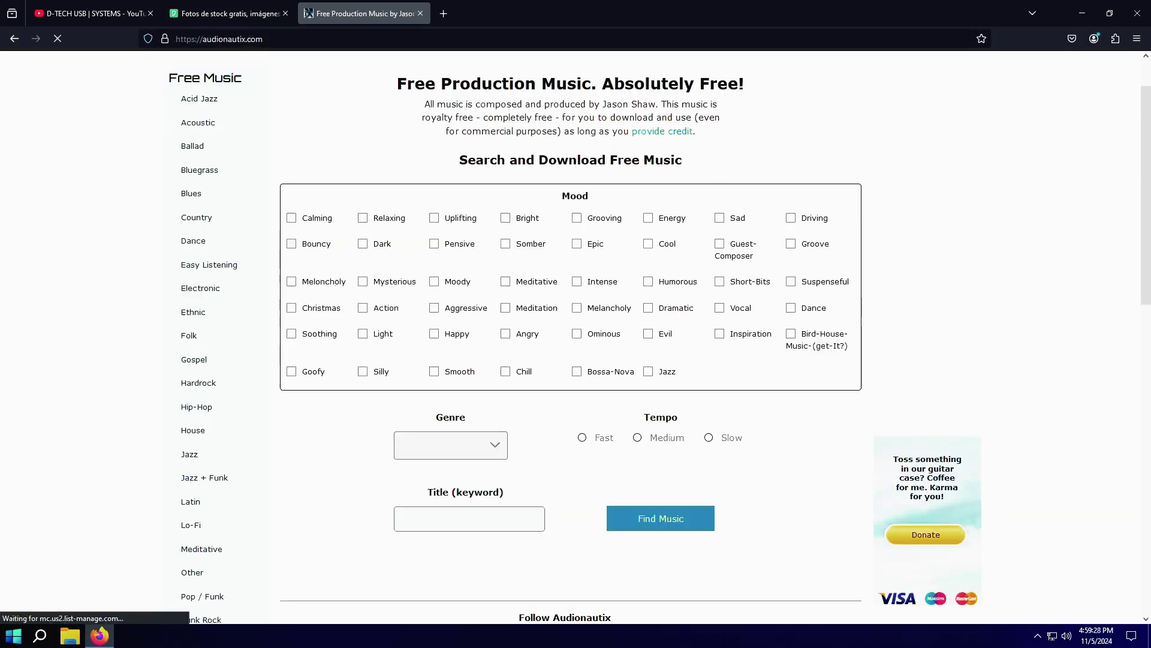
pyautogui.scroll(-15, 580, 257)
pyautogui.scroll(16, 580, 257)
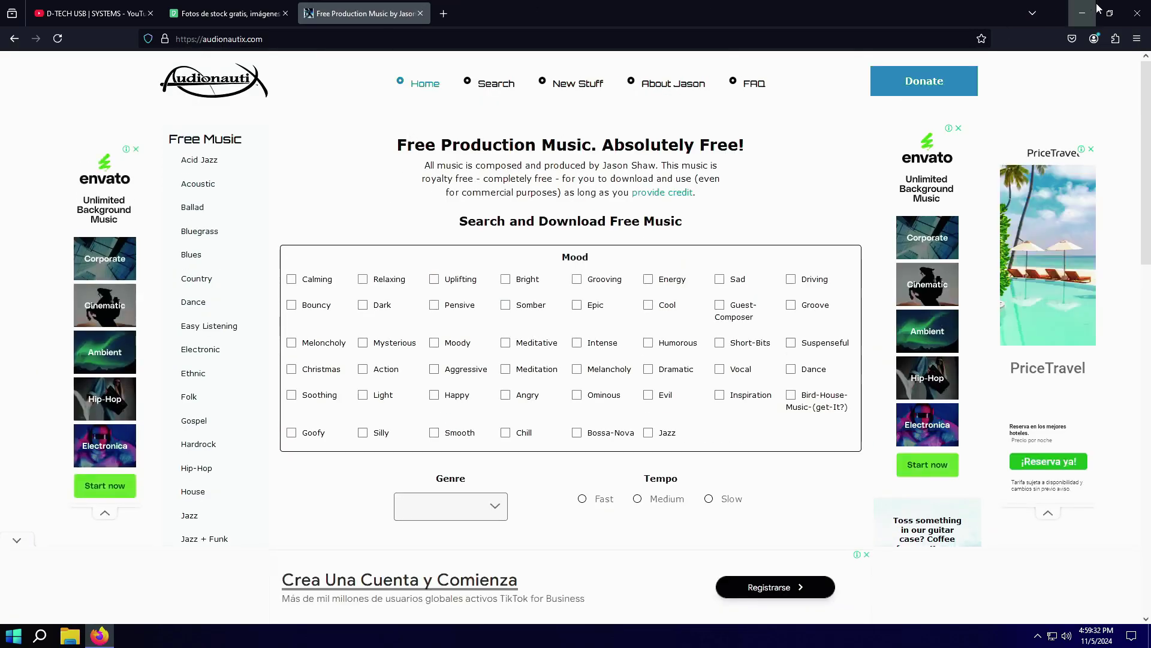
# Step: Minimize Firefox with its tabs still open, check the processes, CPU and memory usage in Task Manager, and close it
pyautogui.click(1080, 14)
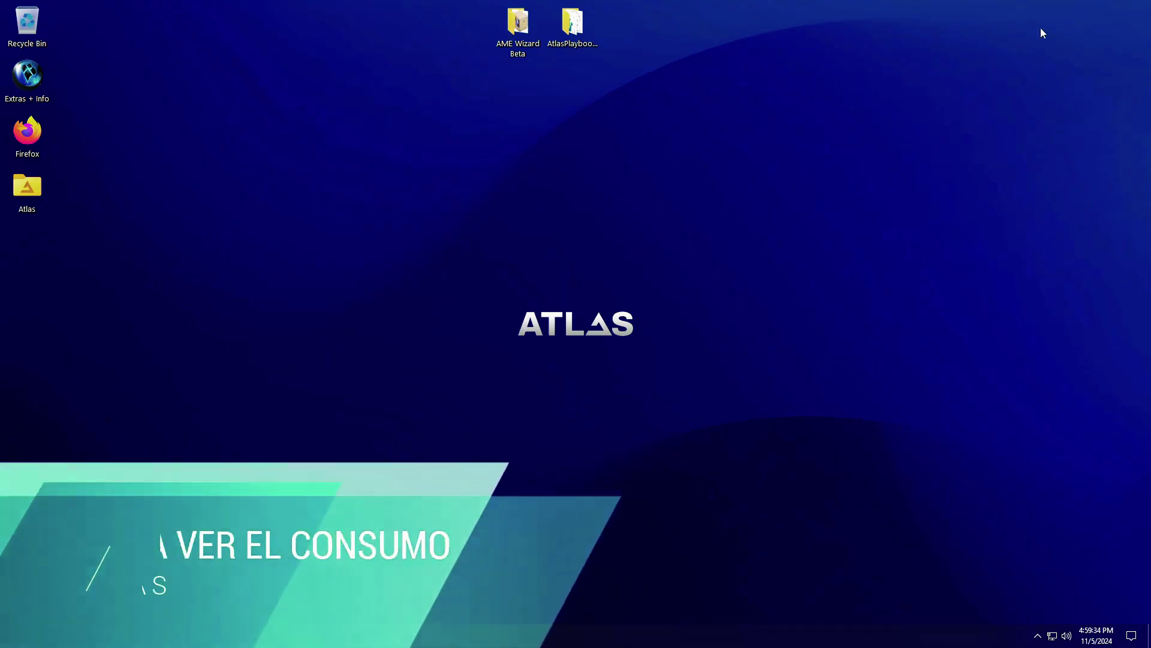
pyautogui.rightClick(681, 633)
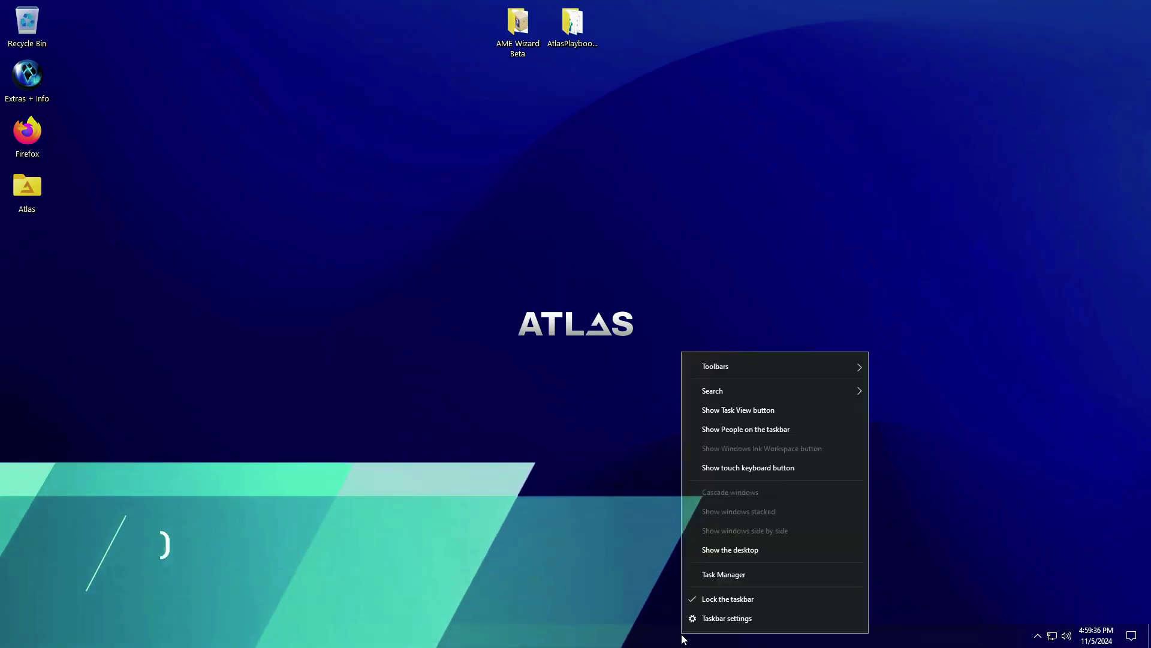
pyautogui.click(727, 577)
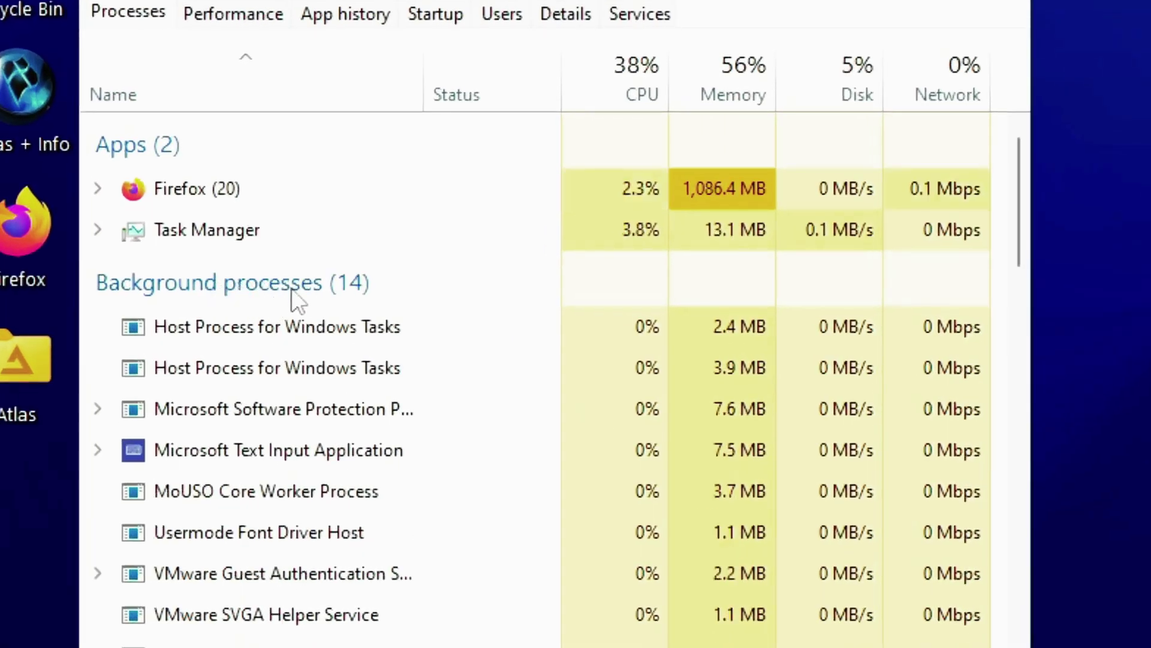
pyautogui.click(225, 18)
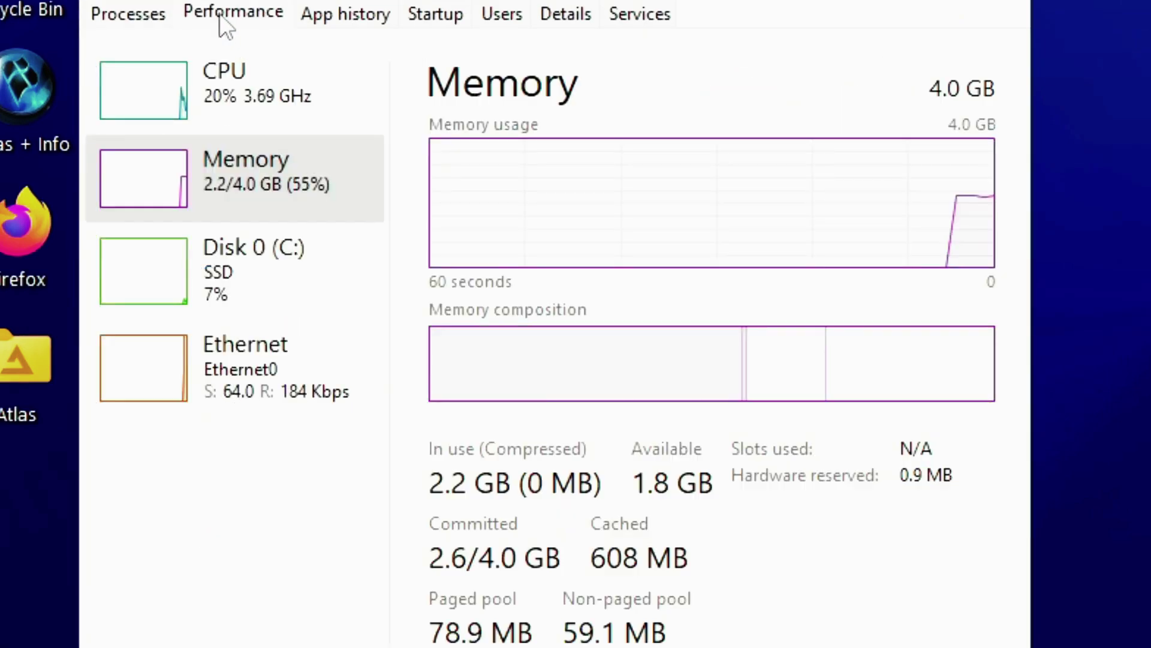
pyautogui.click(224, 114)
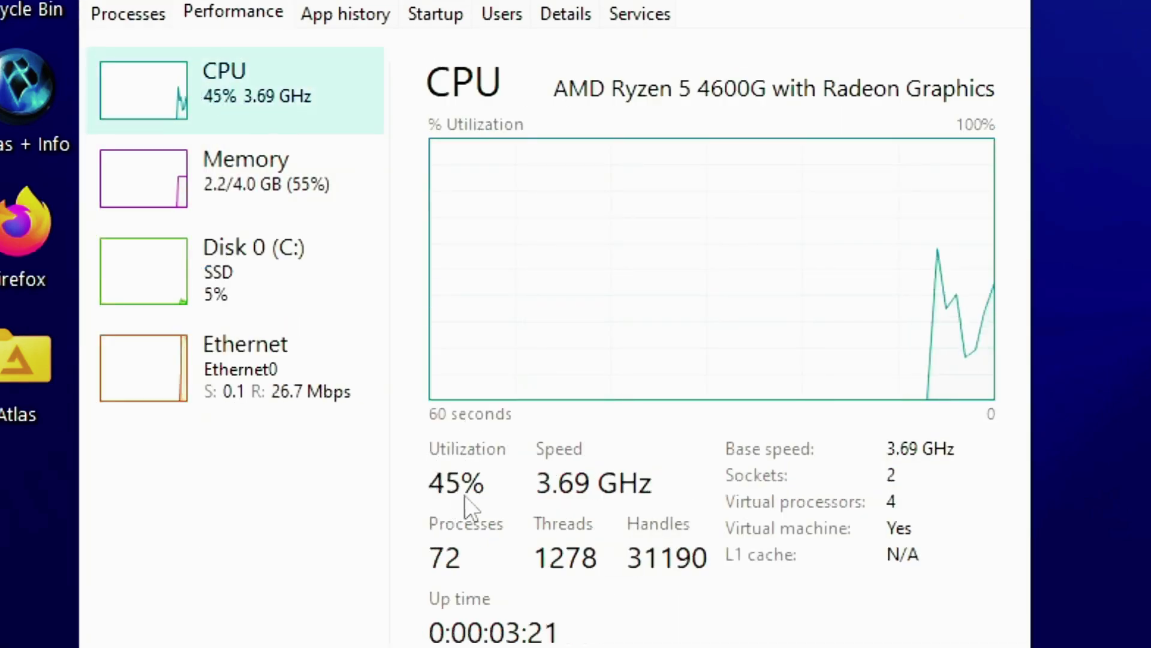
pyautogui.click(268, 175)
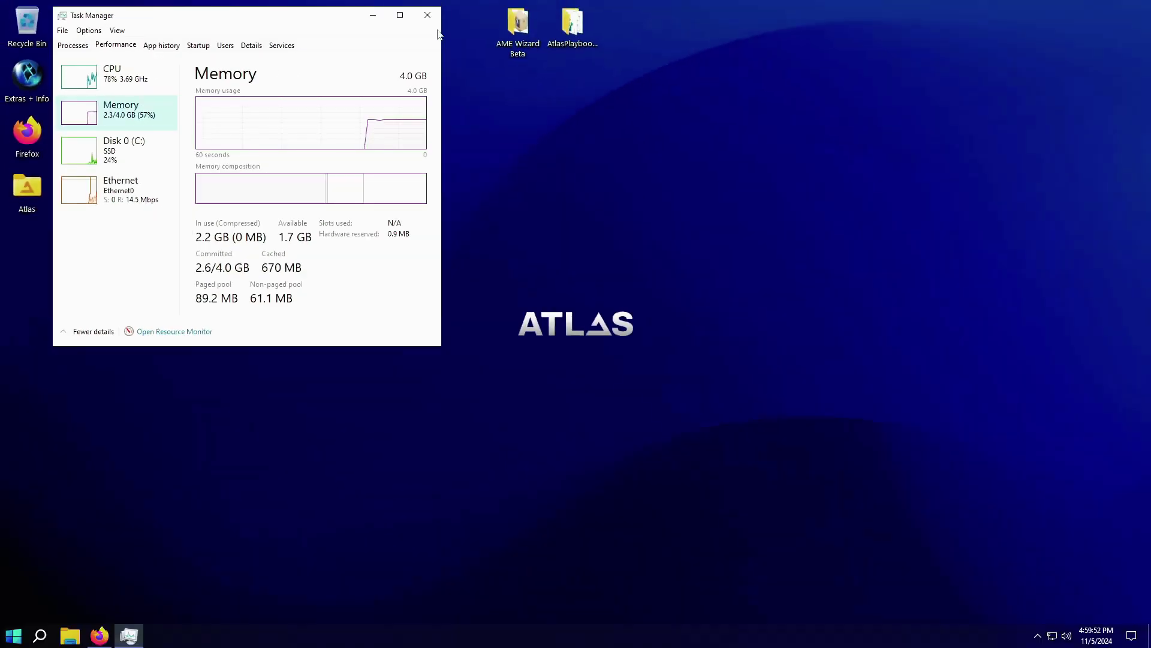
pyautogui.click(426, 13)
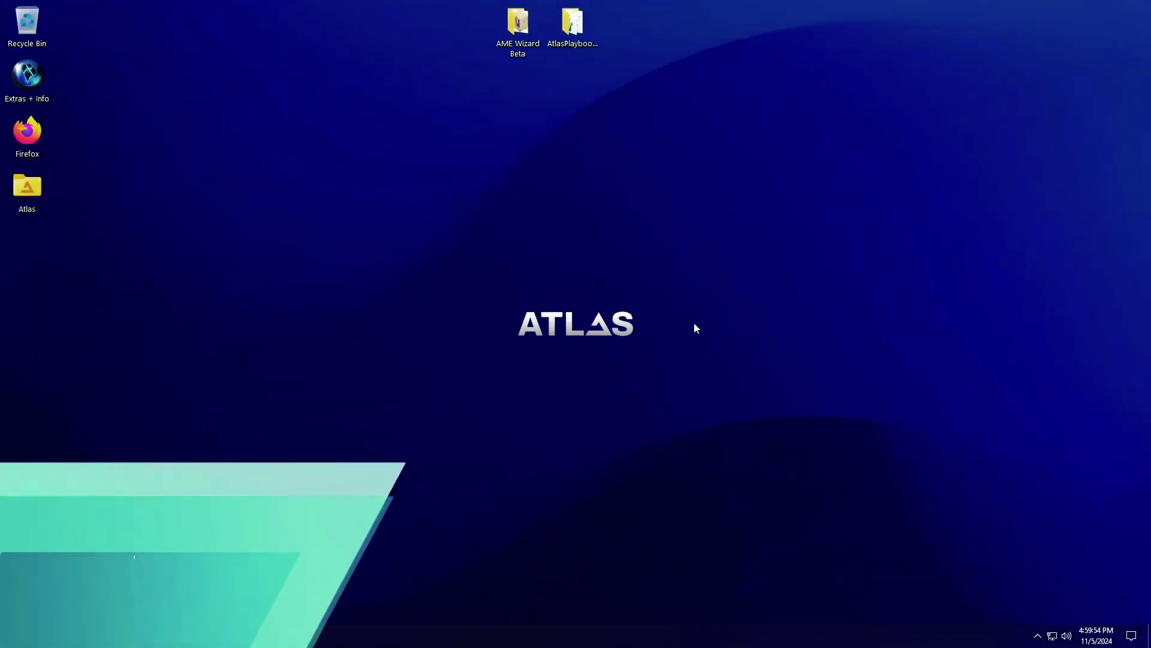